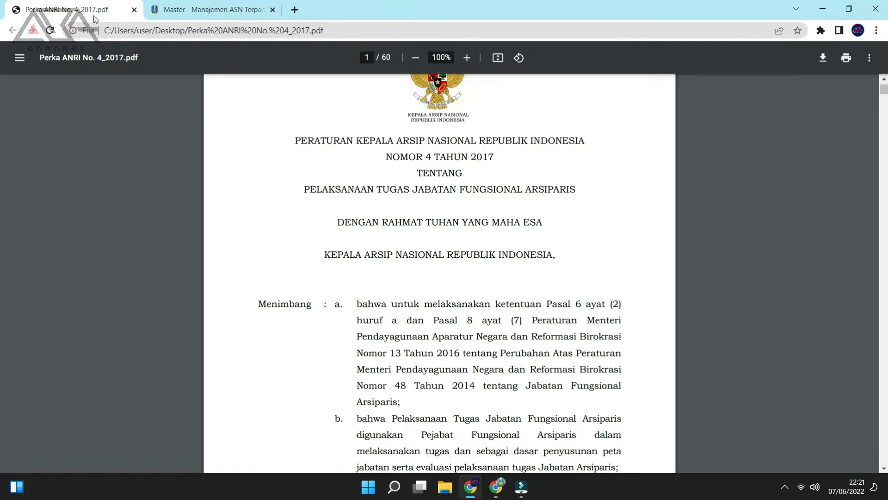
Read through the Perka ANRI No. 4 2017 regulation up to the archival activities in Pasal 4.
scroll(303, 131, "down", 3)
scroll(303, 131, "up", 1)
scroll(303, 131, "down", 15)
scroll(303, 132, "down", 18)
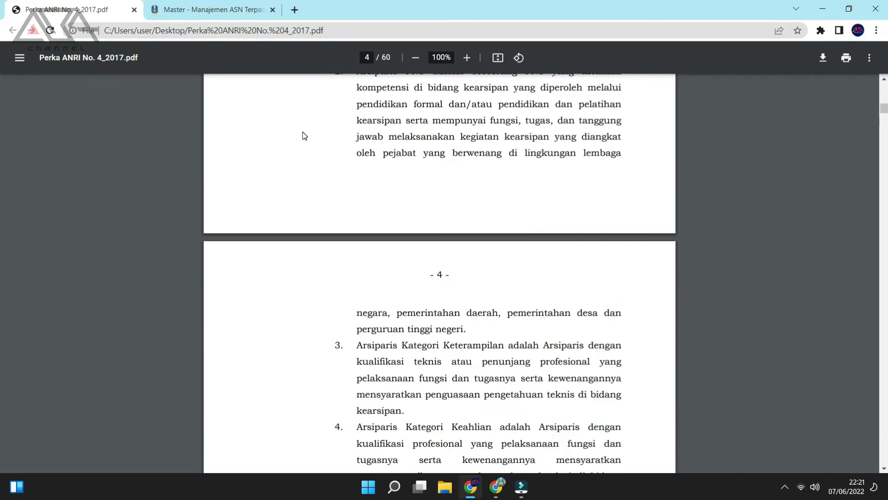
scroll(302, 132, "down", 15)
scroll(303, 133, "down", 15)
scroll(303, 135, "down", 15)
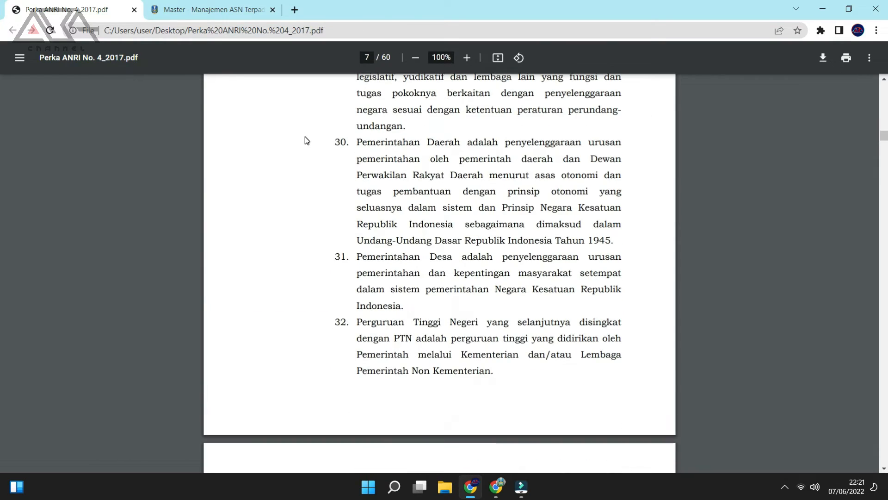
scroll(304, 139, "down", 14)
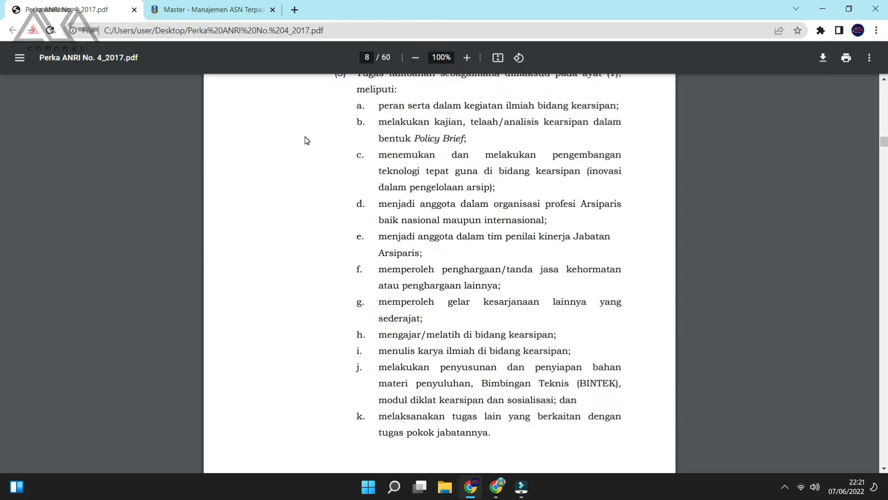
scroll(305, 140, "down", 15)
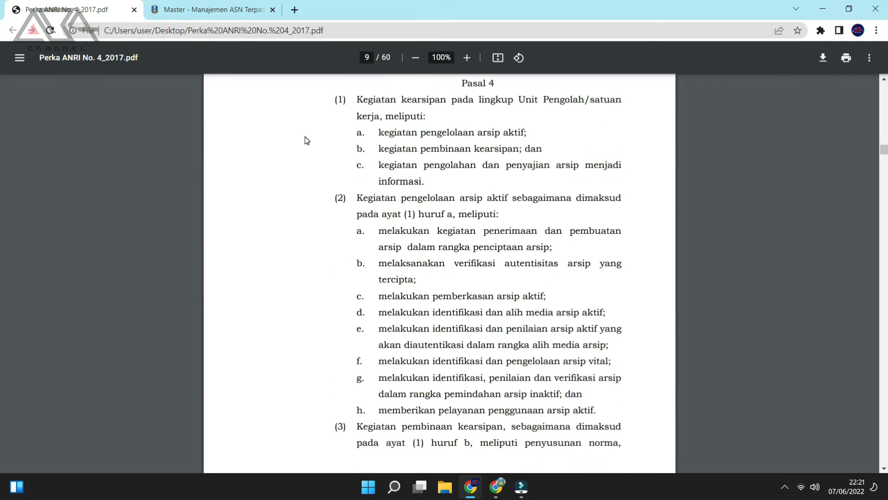
Switch to the Master Provinsi Jawa Timur login page and log in with the prefilled employee credentials.
left_click(210, 10)
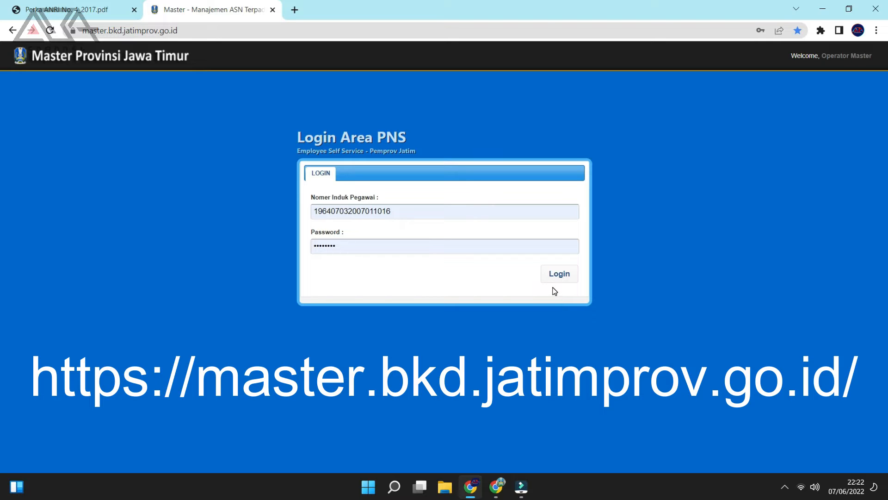
left_click(556, 273)
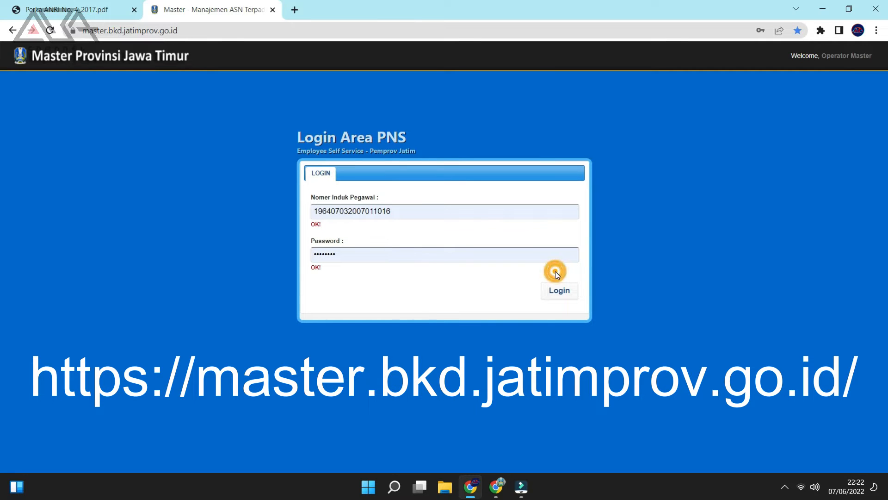
left_click(557, 291)
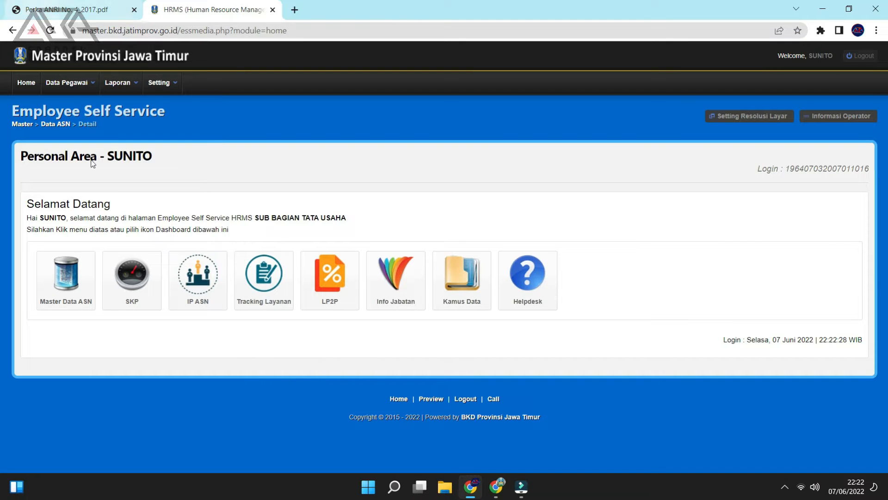
Open the Jabatan Fungsional history in Master Data ASN and check the recorded functional position name.
left_click(68, 82)
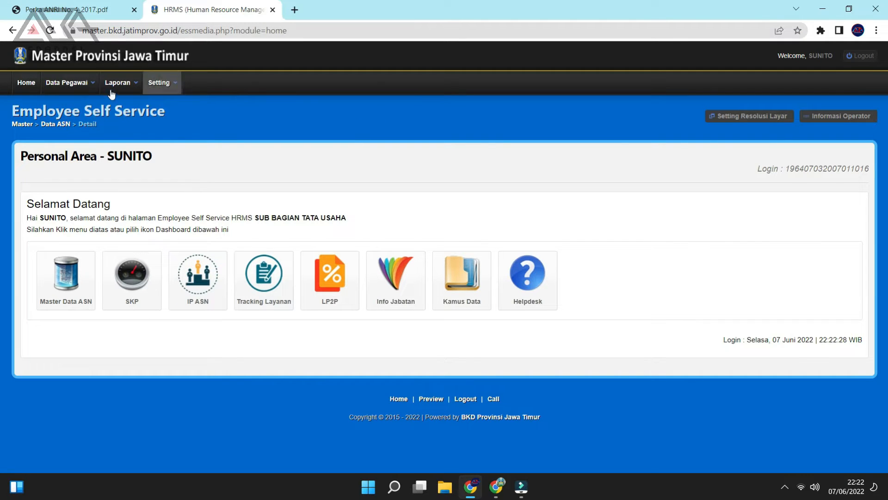
left_click(23, 92)
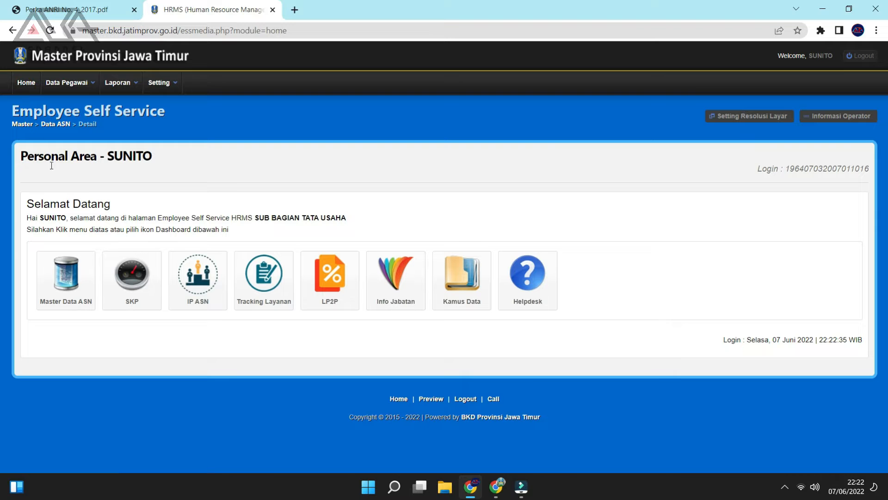
left_click(61, 288)
scroll(67, 237, "down", 15)
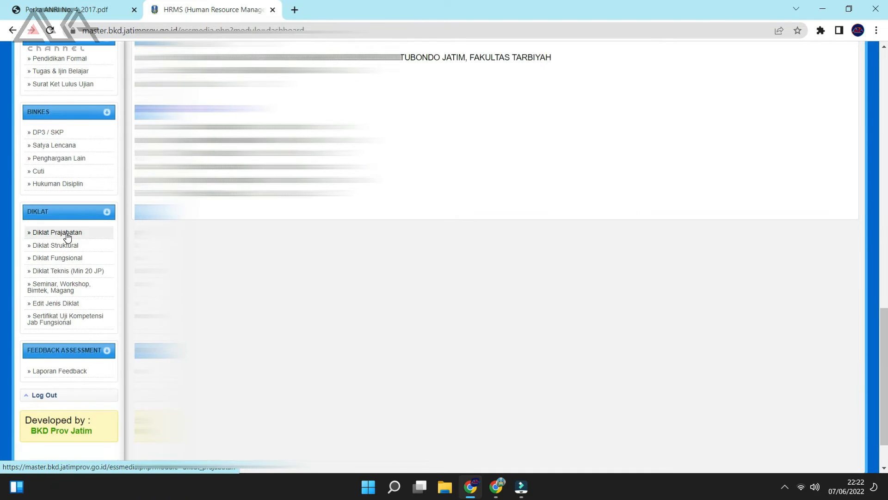
scroll(72, 243, "up", 3)
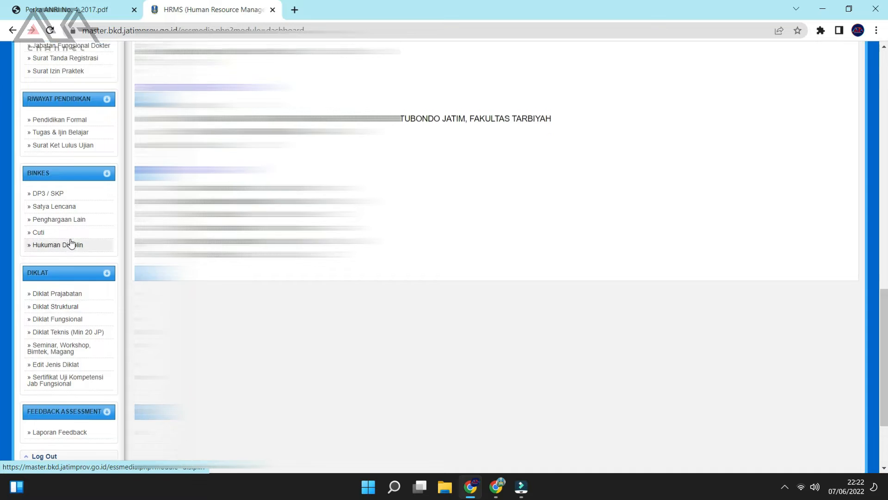
scroll(71, 243, "up", 5)
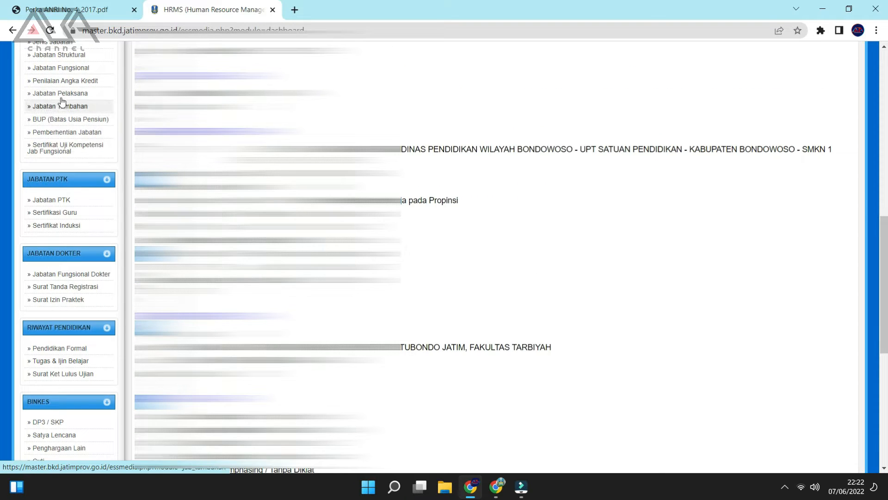
left_click(57, 68)
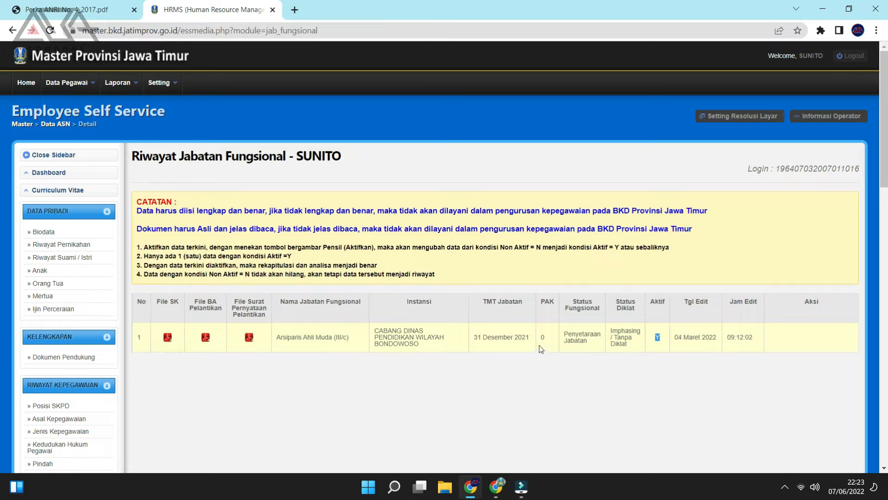
left_click_drag(350, 343, 272, 343)
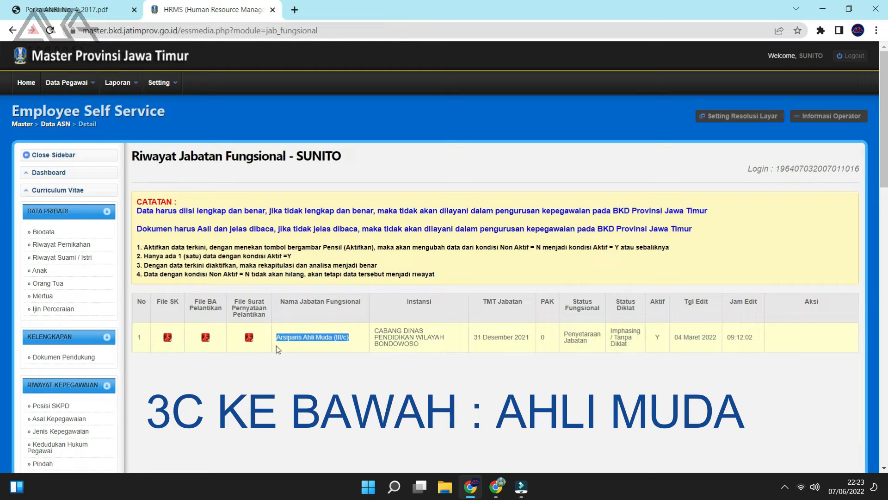
left_click(310, 354)
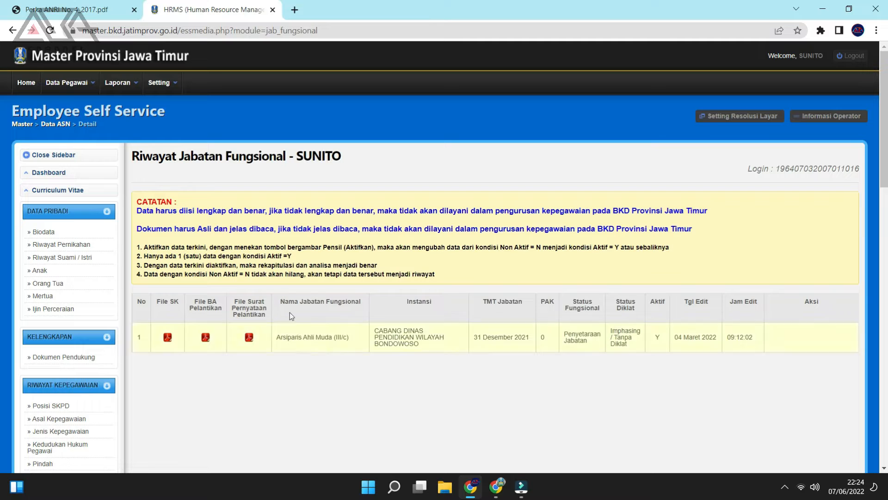
Return to the home page, open the SKP module and check the year in the Prestasi Kerja heading.
left_click(26, 83)
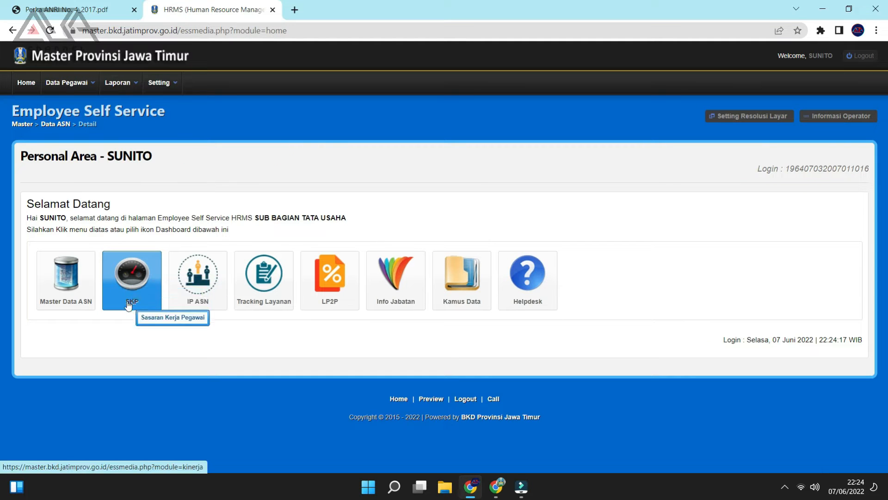
left_click(128, 309)
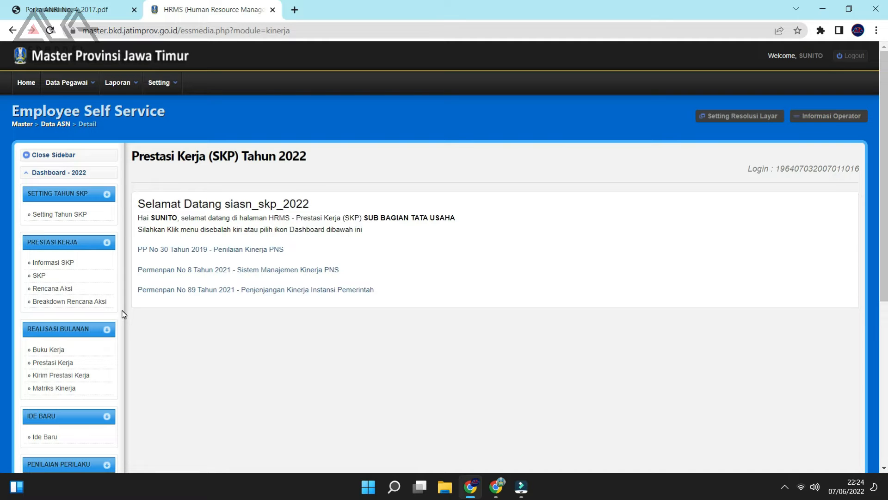
left_click_drag(330, 157, 116, 157)
left_click(66, 207)
left_click_drag(332, 158, 116, 190)
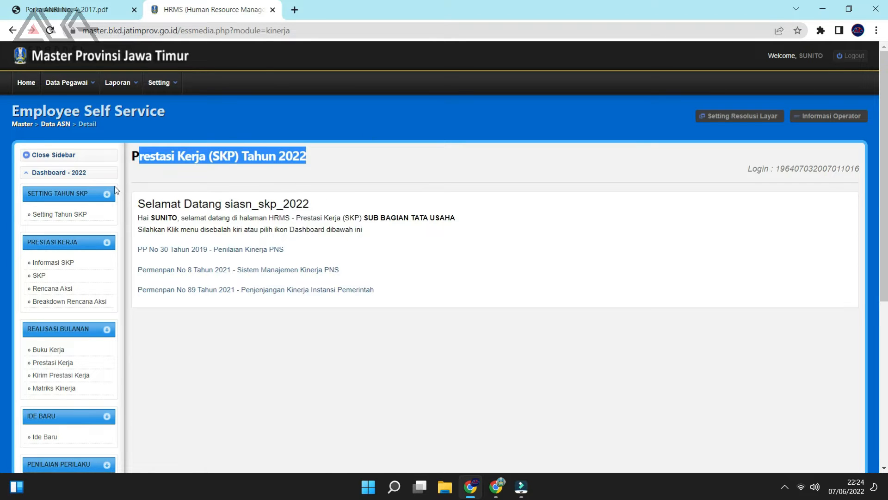
Set the Tahun SKP to 2022 and save the setting.
left_click(79, 216)
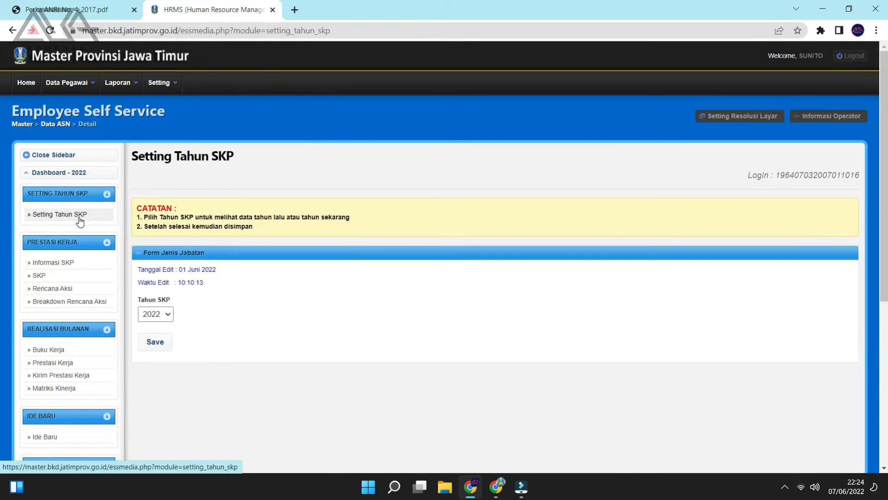
left_click(172, 314)
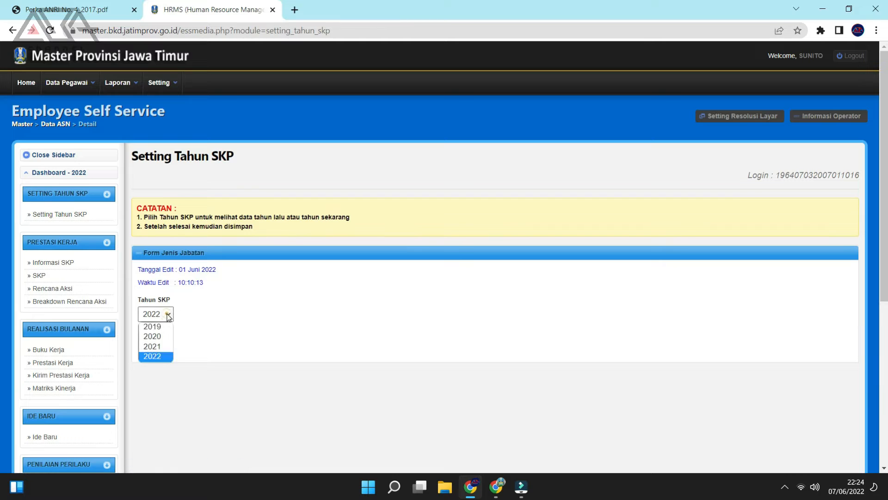
left_click(155, 356)
left_click(155, 342)
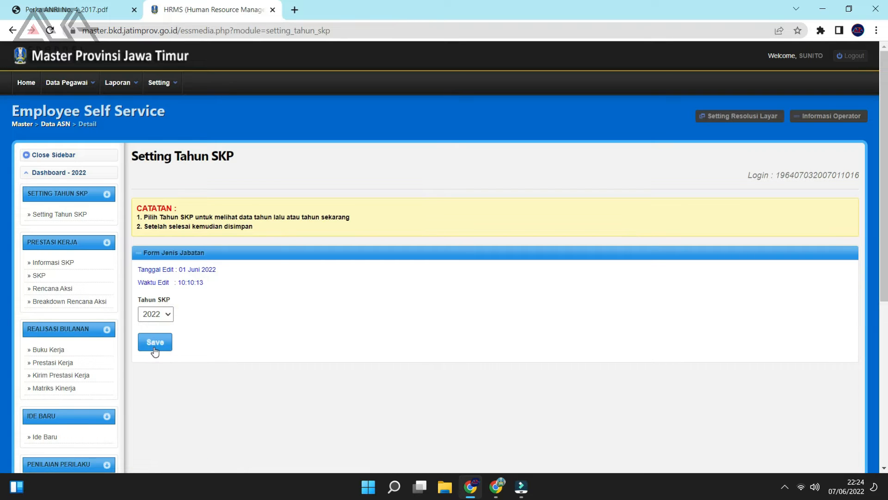
left_click(493, 100)
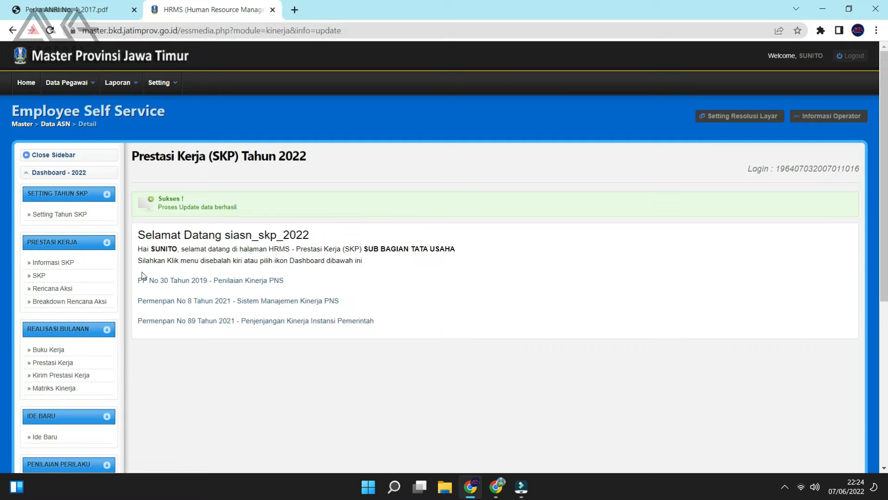
Open Informasi SKP and bring up the existing 2022 entry for editing.
left_click(54, 263)
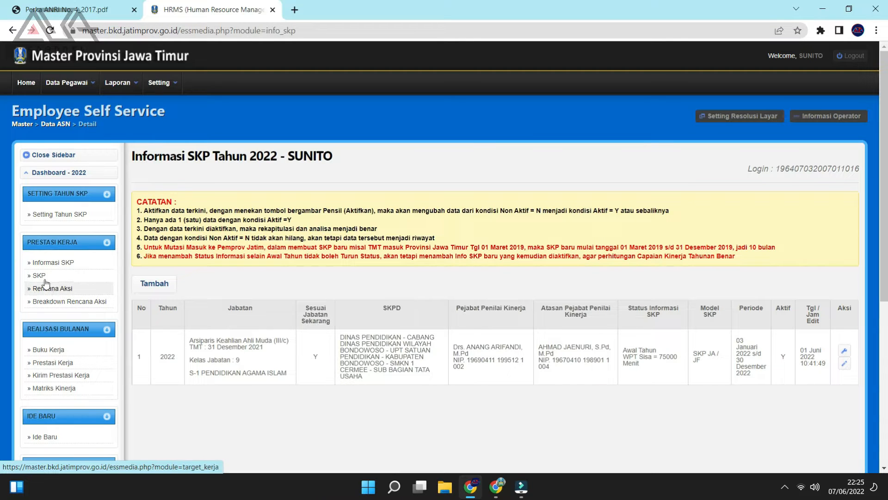
left_click(66, 267)
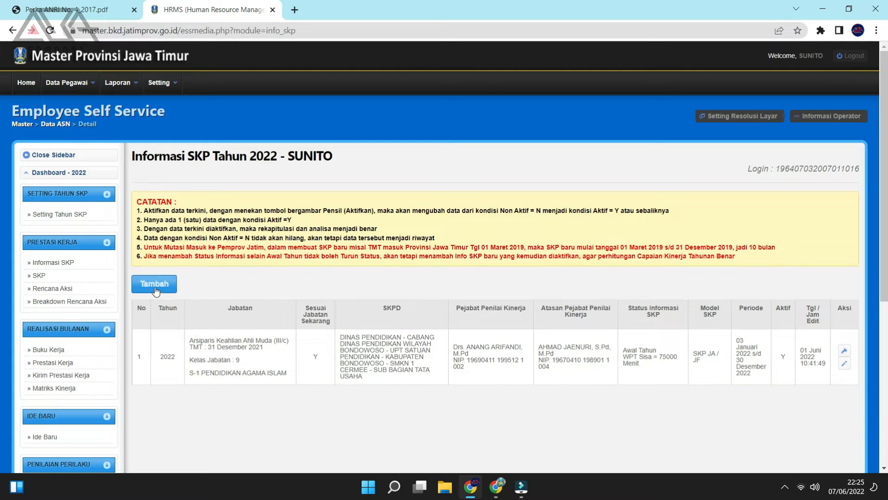
left_click(844, 351)
scroll(488, 304, "down", 4)
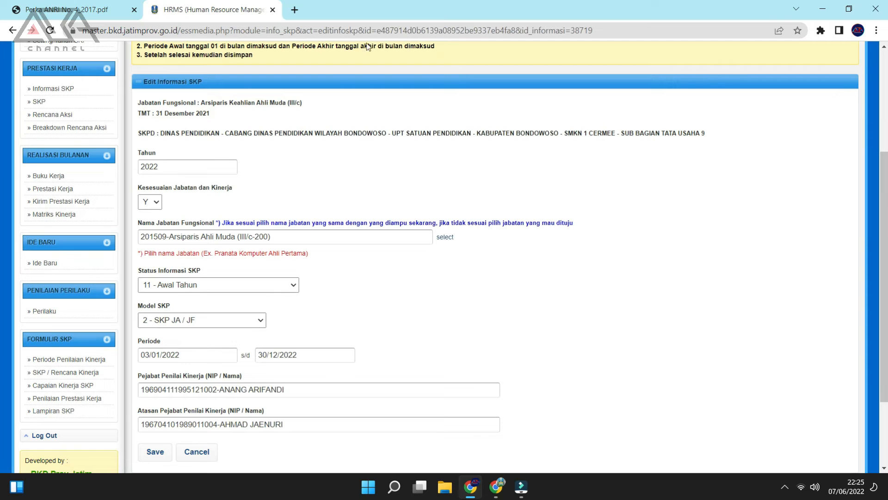
Review the SKP information form, checking the Tahun and Kesesuaian Jabatan dan Kinerja fields.
scroll(310, 111, "down", 2)
scroll(310, 110, "up", 1)
scroll(310, 110, "down", 1)
scroll(310, 110, "up", 1)
left_click_drag(206, 122, 140, 120)
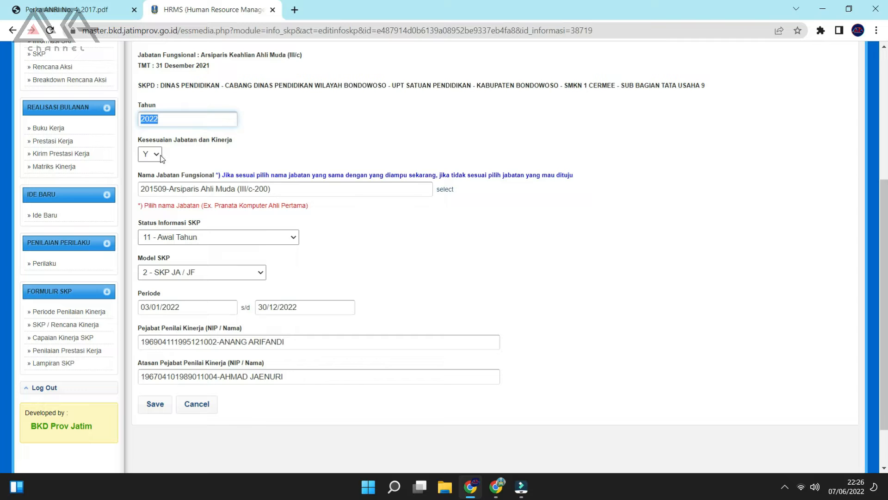
left_click_drag(234, 140, 138, 141)
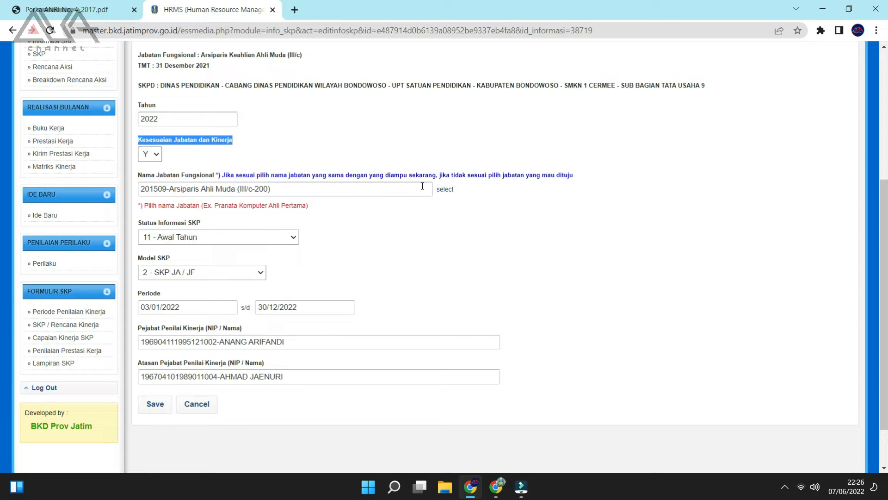
Choose 201509-Arsiparis Ahli Muda (III/c-200) from the 2015-Arsiparis group as the Nama Jabatan Fungsional.
left_click(440, 192)
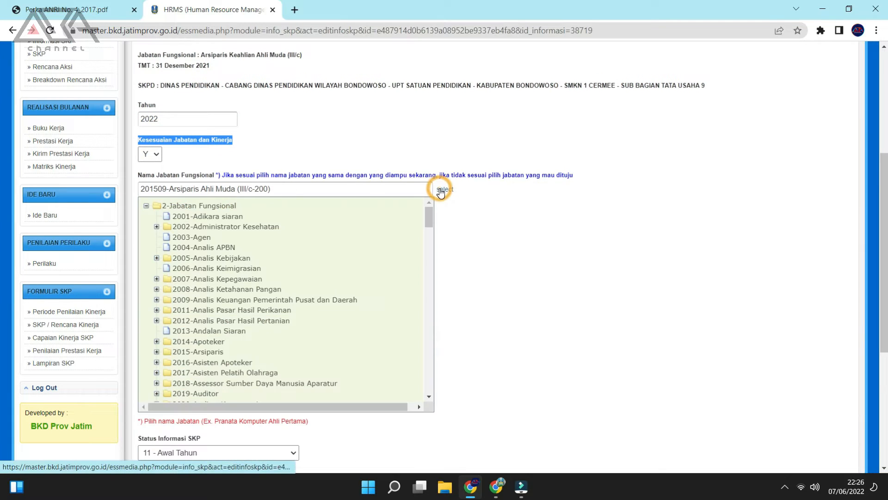
left_click(440, 192)
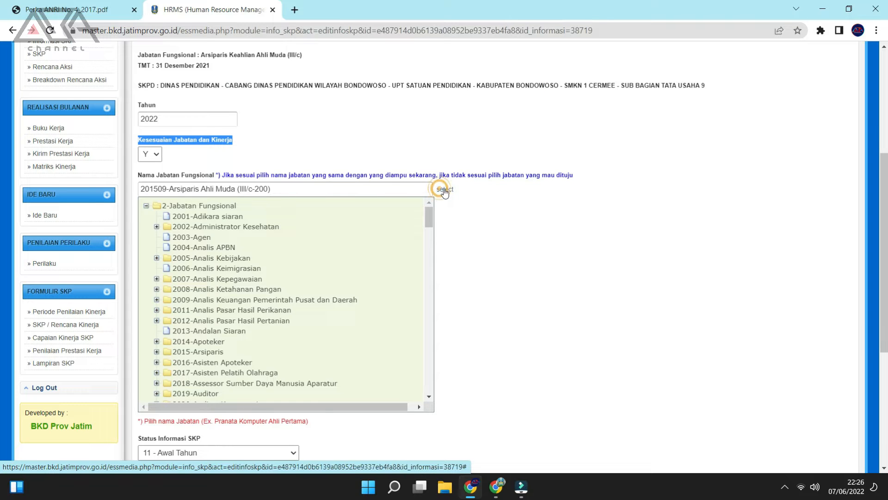
left_click(443, 193)
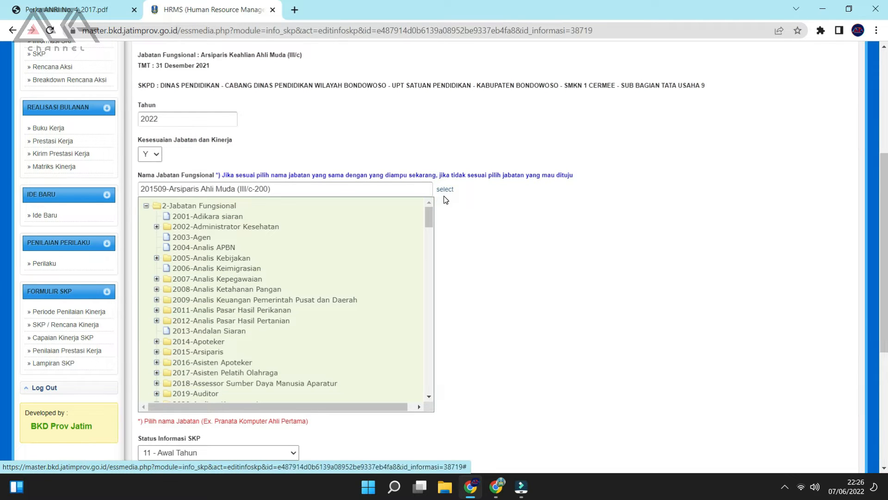
mouse_move(428, 211)
left_mouse_down()
mouse_move(431, 266)
mouse_move(436, 212)
left_mouse_up()
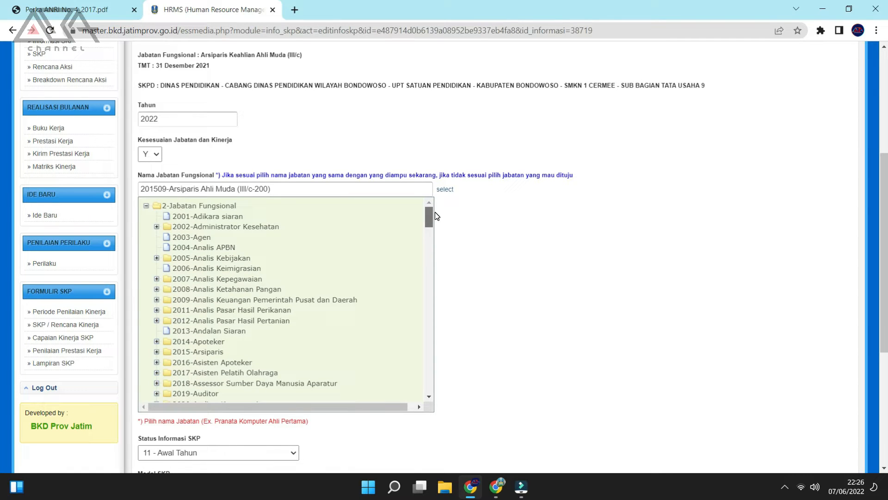
scroll(245, 287, "down", 2)
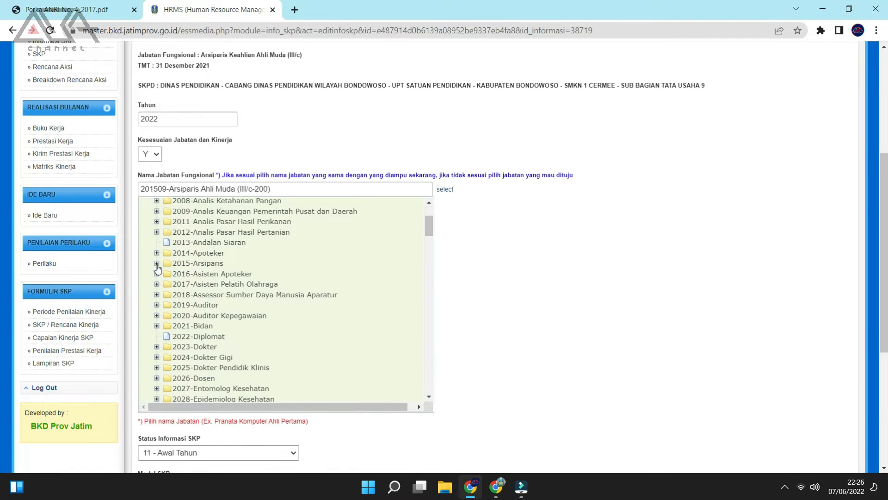
left_click(157, 264)
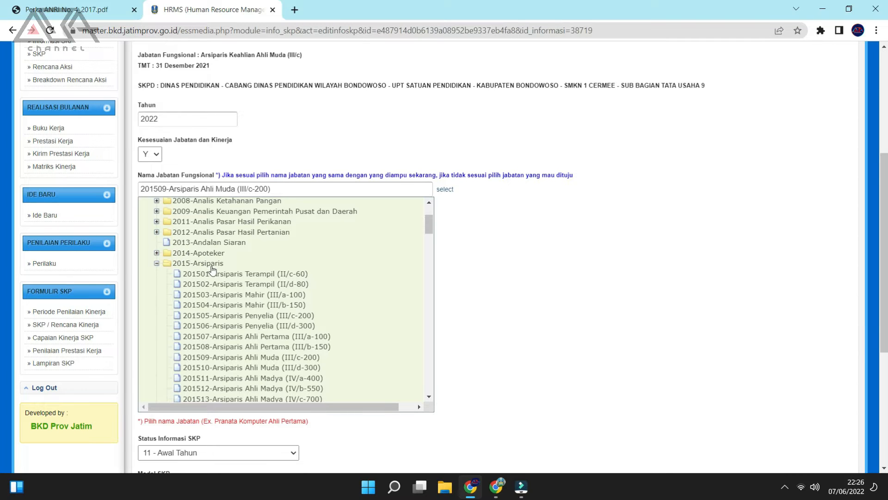
left_click(311, 359)
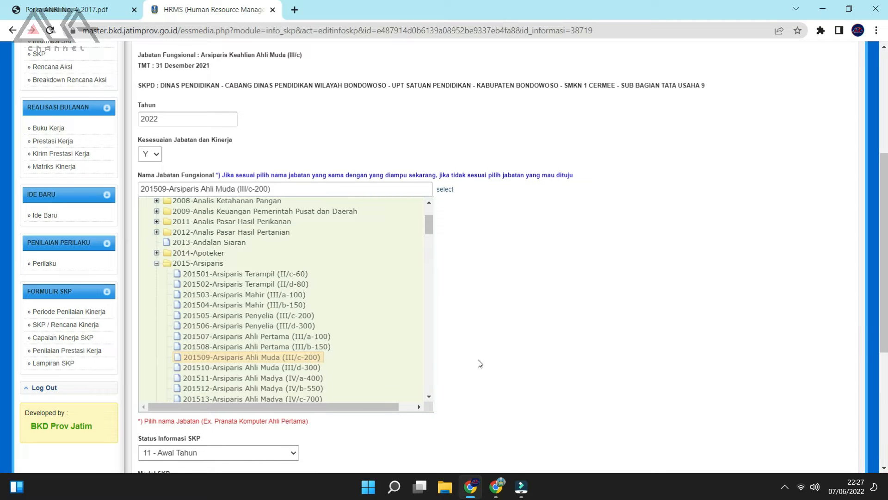
left_click(515, 328)
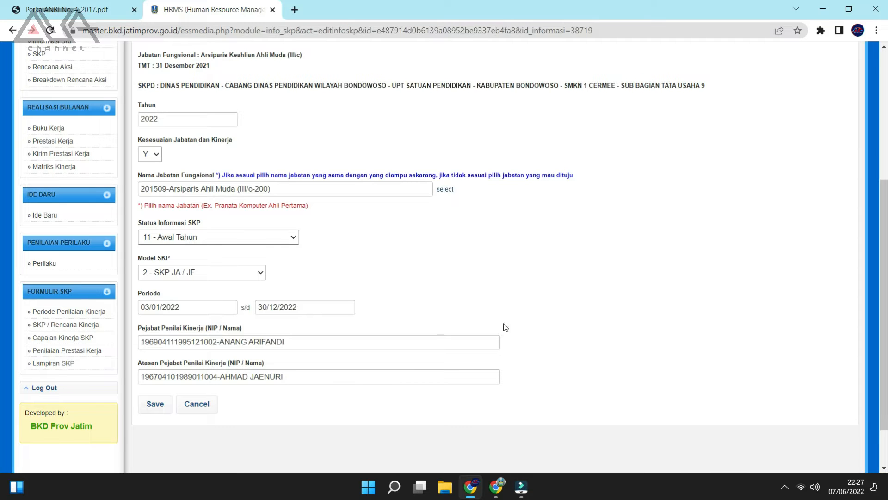
Set the Status Informasi SKP to 11 - Awal Tahun and the Model SKP to 2 - SKP JA / JF.
left_click(169, 237)
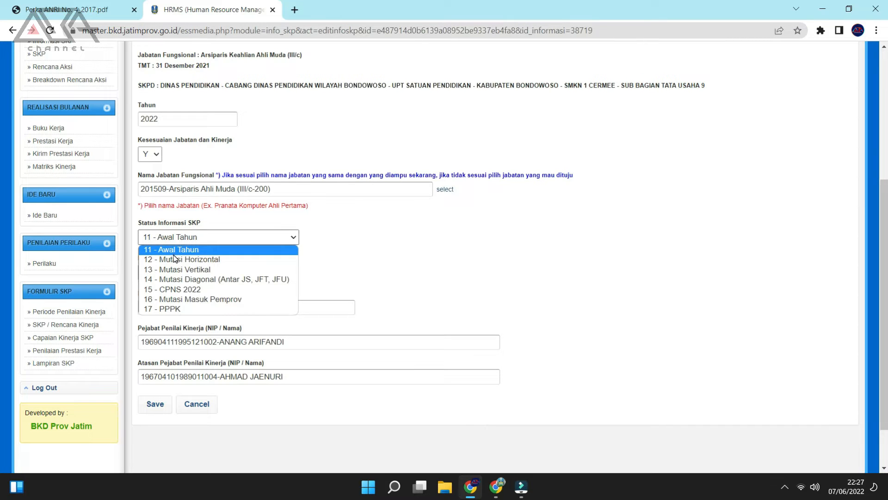
left_click(174, 252)
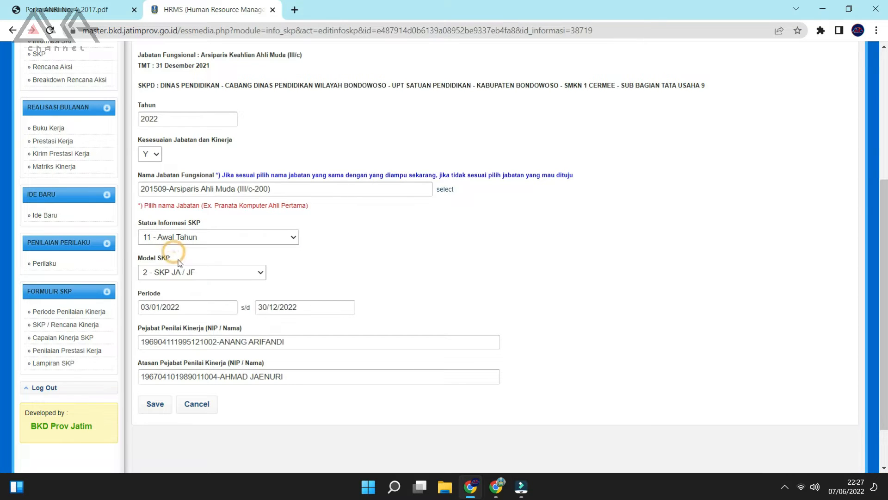
left_click(179, 271)
left_click(174, 258)
left_click_drag(176, 259, 138, 259)
left_click(167, 274)
left_click(170, 296)
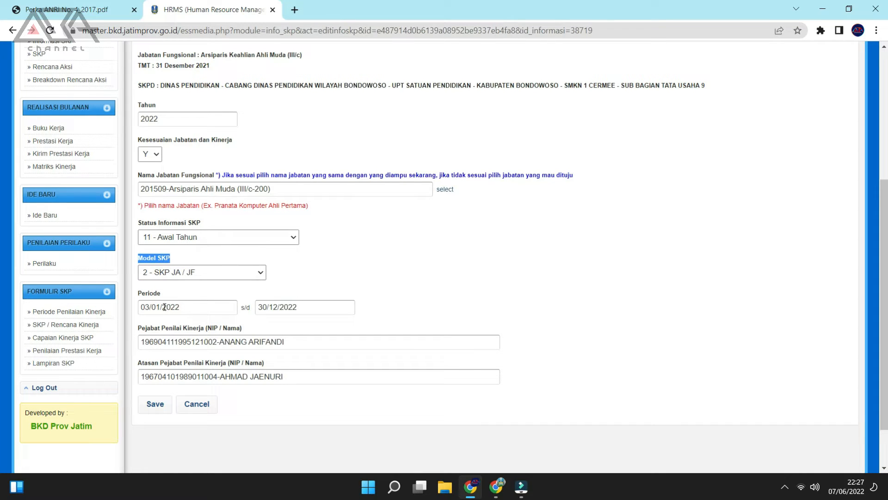
Check the start and end dates of the Periode in their calendars, leaving both dates as they are.
left_click(170, 308)
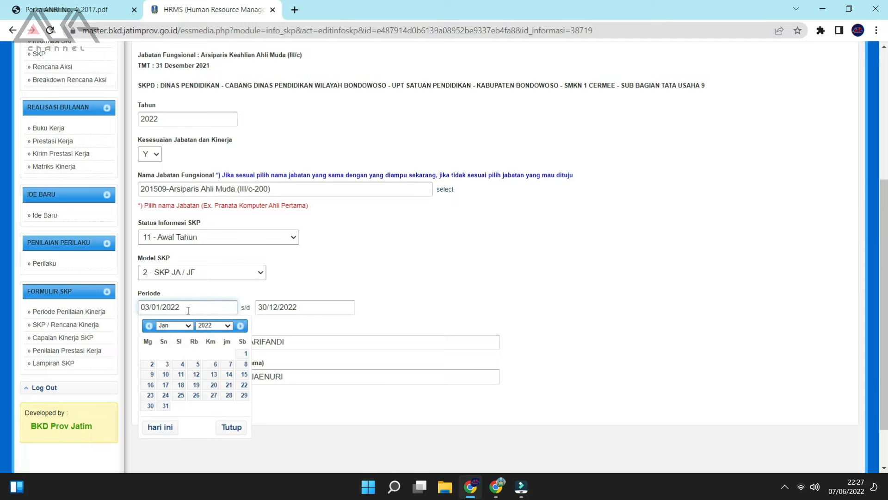
left_click(349, 288)
left_click(329, 310)
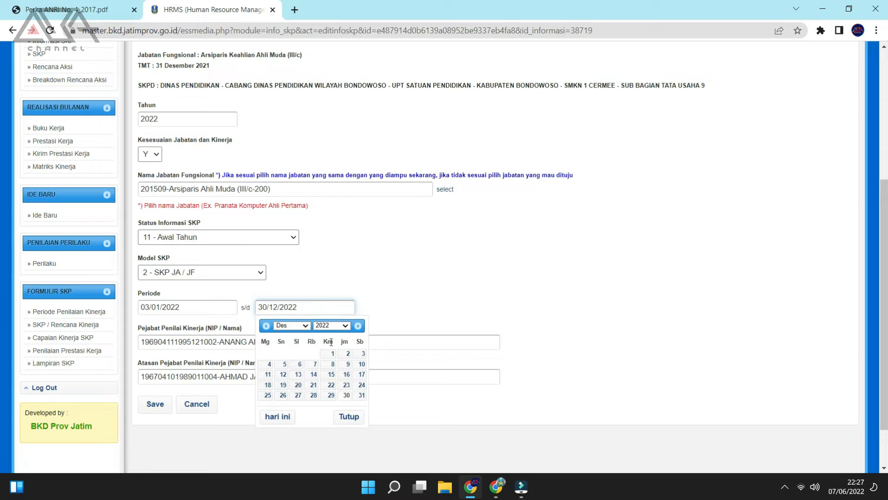
left_click(409, 278)
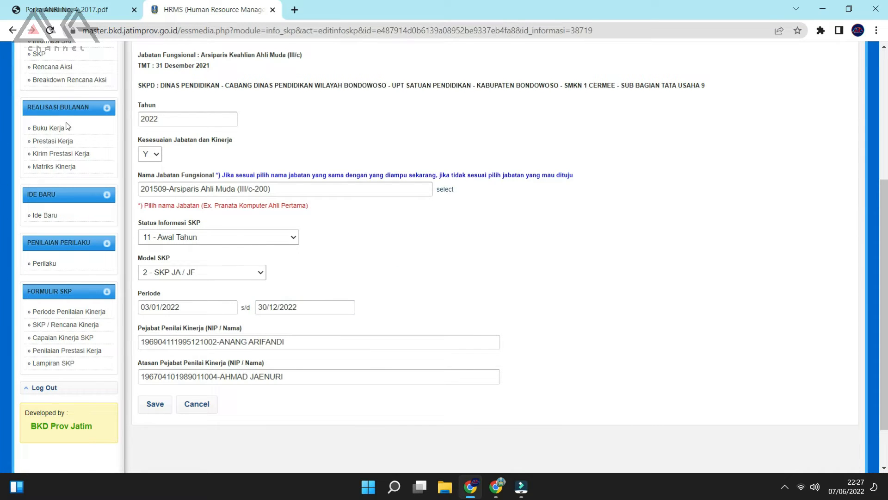
Replace the Pejabat Penilai Kinerja with the new assessor's NIP and name, and save the SKP information.
left_click_drag(326, 340, 132, 337)
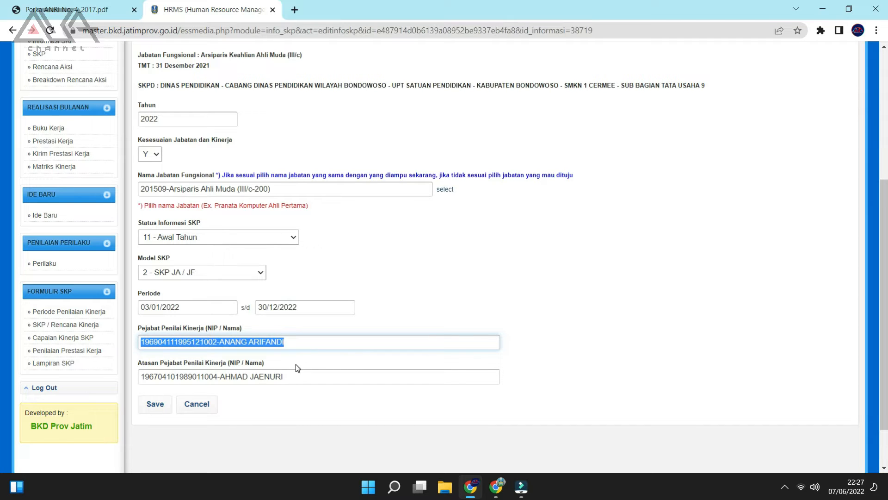
key("ctrl+v")
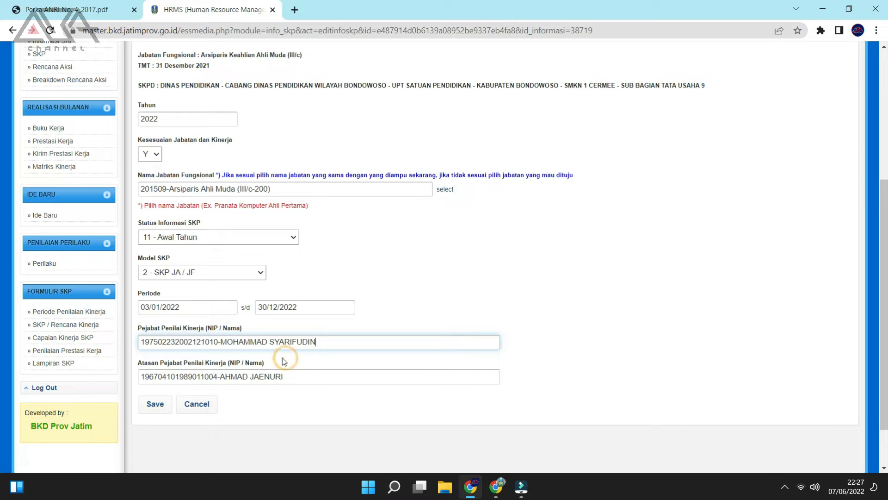
left_click(166, 406)
left_click(508, 94)
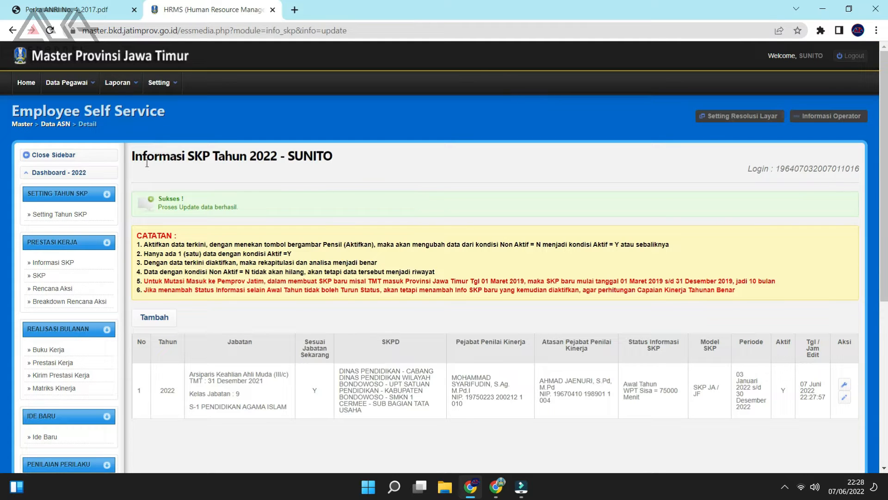
Check the save message and the Aktif status of the 2022 SKP entry, and run its activation action.
left_click_drag(237, 209, 170, 198)
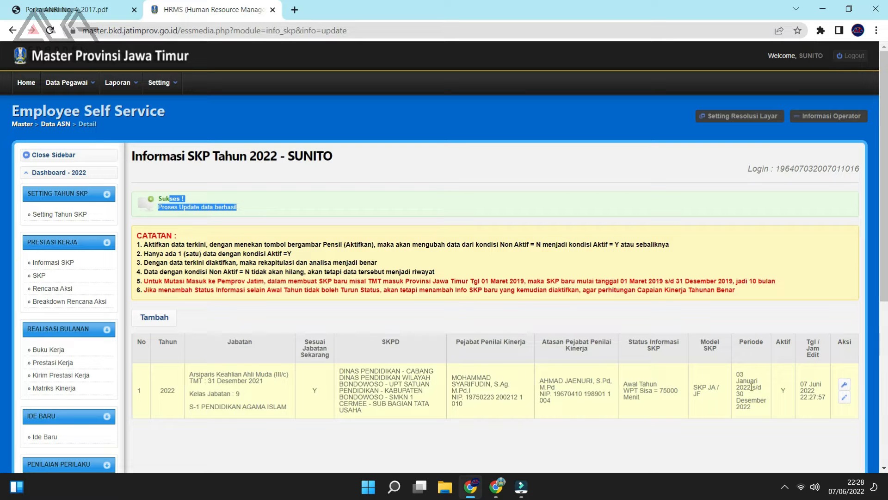
double_click(784, 392)
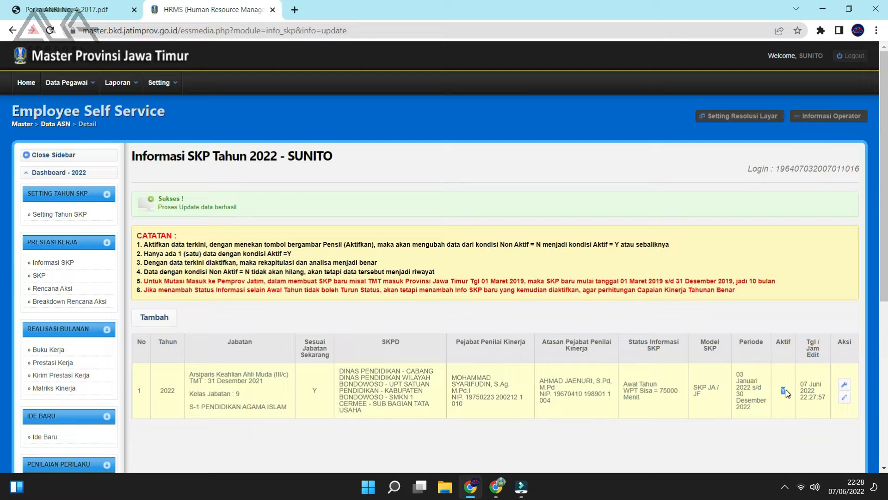
left_click(845, 398)
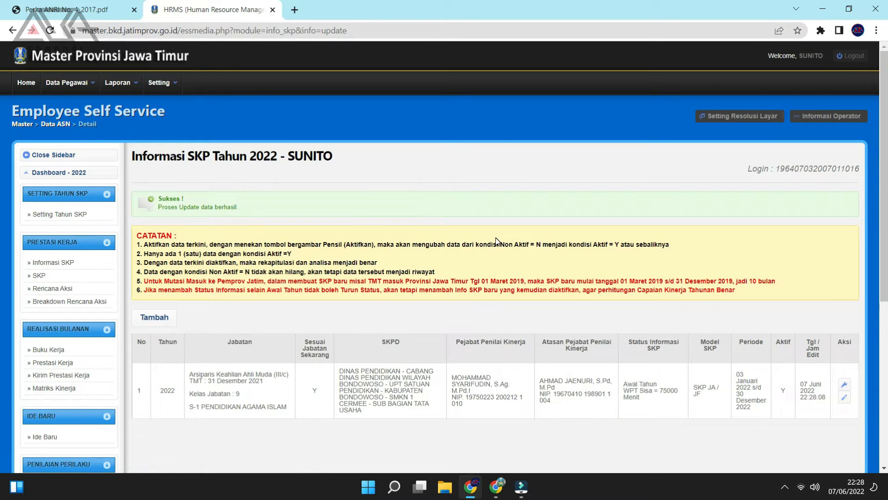
Open the SKP page with the Rencana Hasil Kerja table for 2022.
scroll(496, 240, "down", 1)
scroll(187, 195, "down", 1)
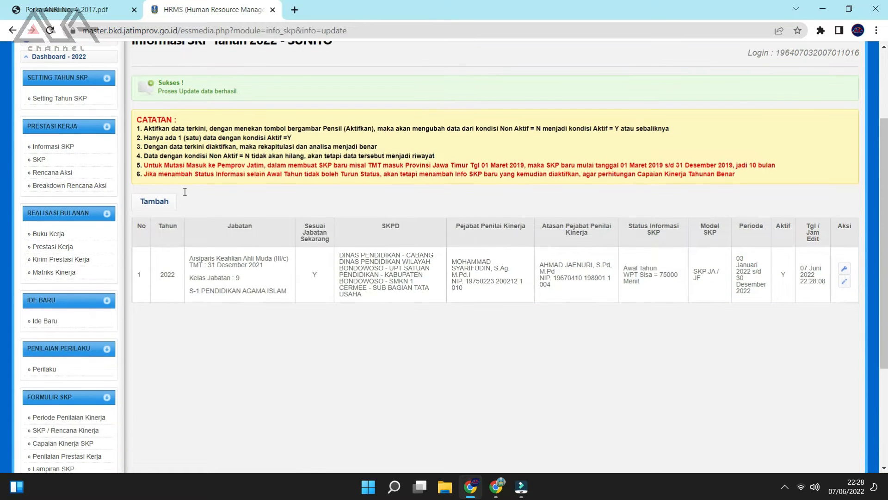
left_click(49, 162)
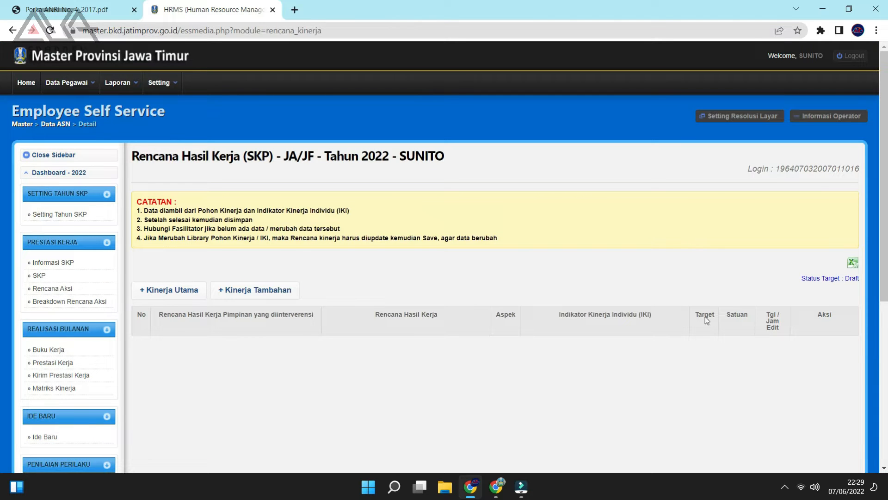
scroll(509, 324, "down", 1)
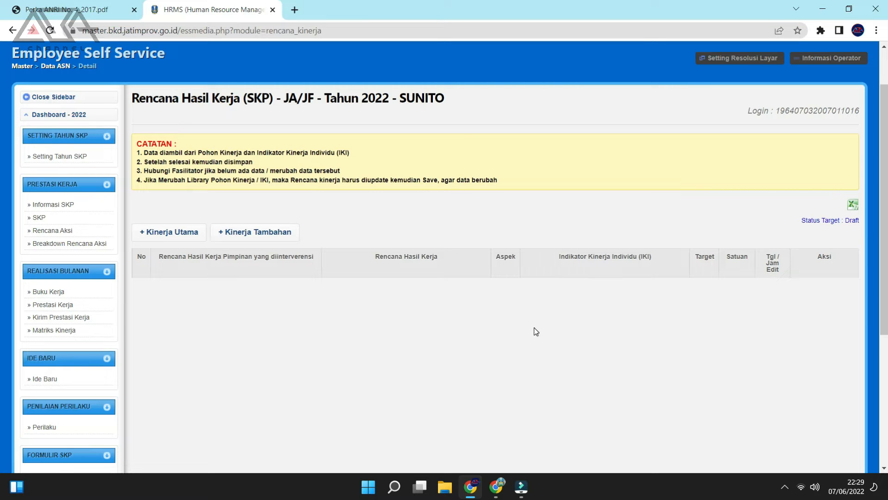
Review the active archive management activities in Pasal 4 paragraph (2) of Perka ANRI No. 4_2017.pdf and return to the HRMS page.
left_click(73, 4)
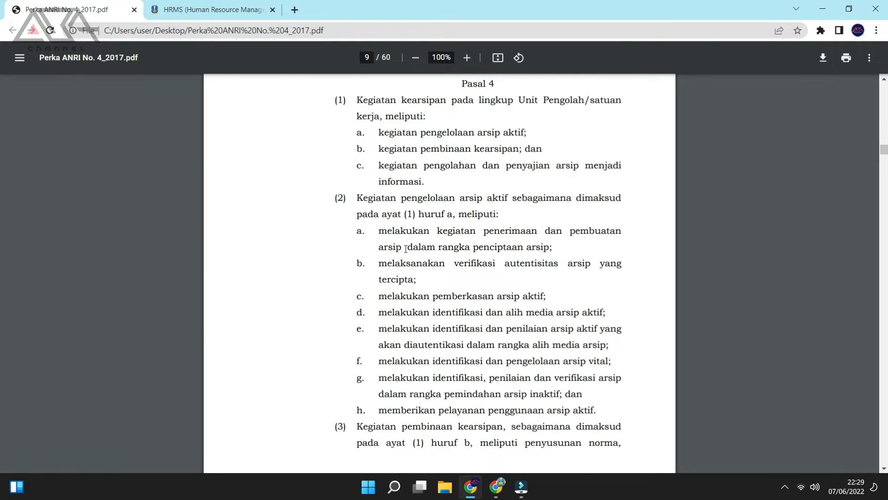
left_click_drag(350, 228, 579, 398)
left_click(181, 10)
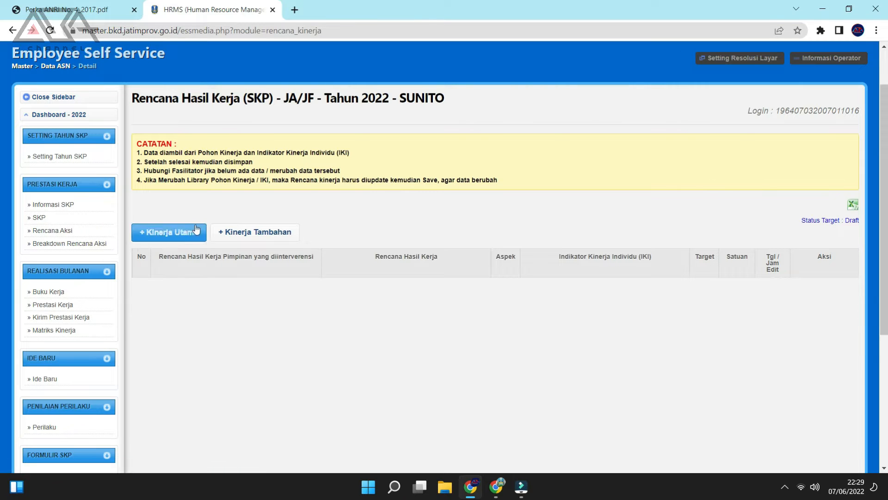
Start a new Kinerja Utama entry and open the Rencana Kinerja selection list in a maximized window.
left_click(160, 241)
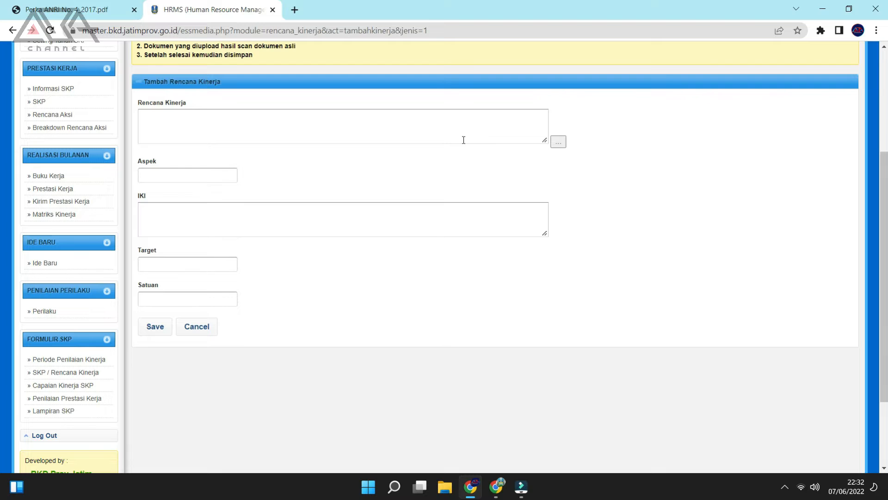
left_click_drag(207, 106, 142, 103)
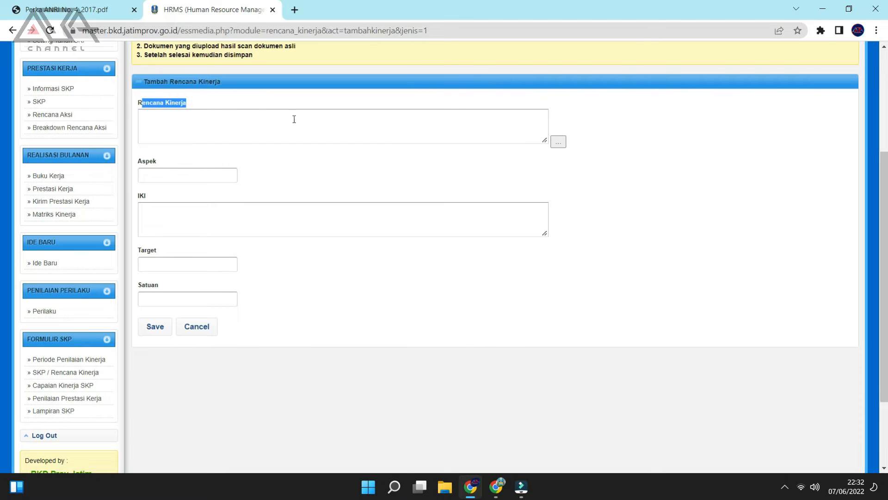
left_click(558, 143)
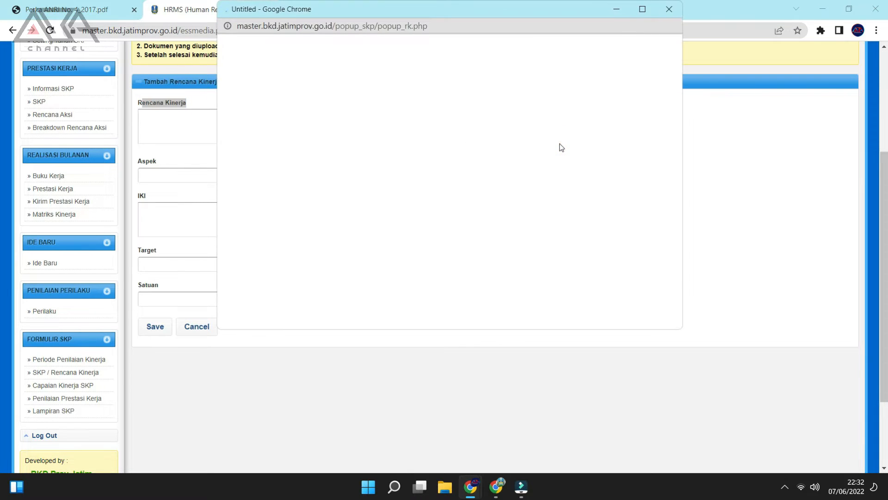
left_click(642, 8)
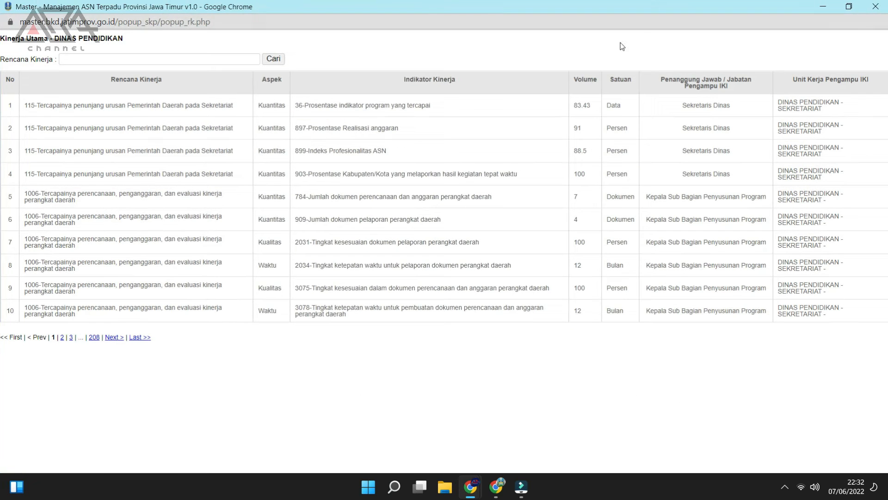
Search the Rencana Kinerja list for "arsip" and find the Arsiparis pada Satuan Pendidikan entries.
left_click(186, 57)
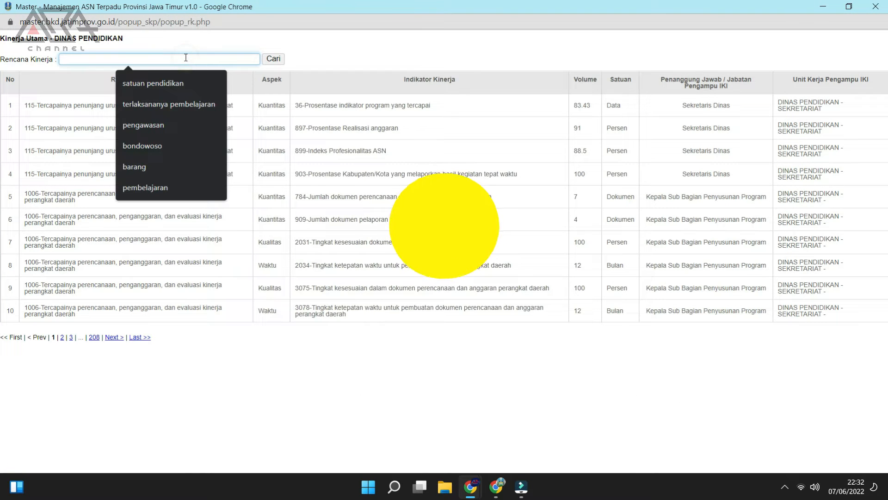
type("arsi")
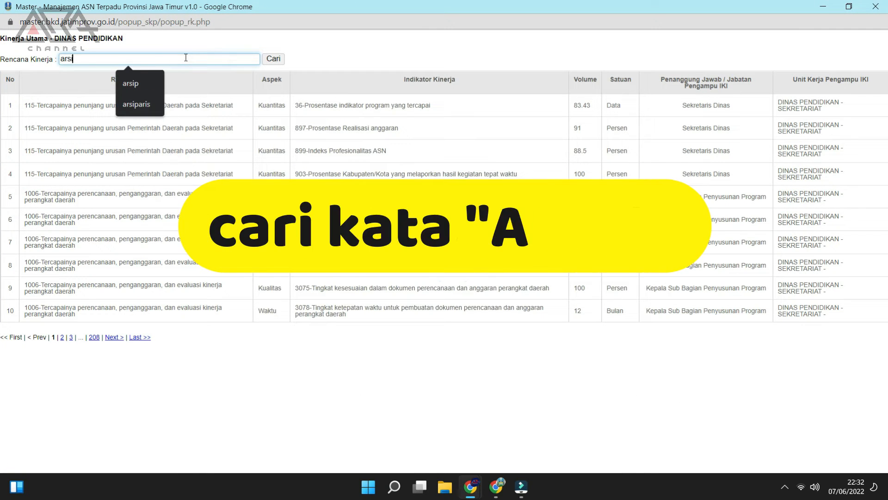
type("p")
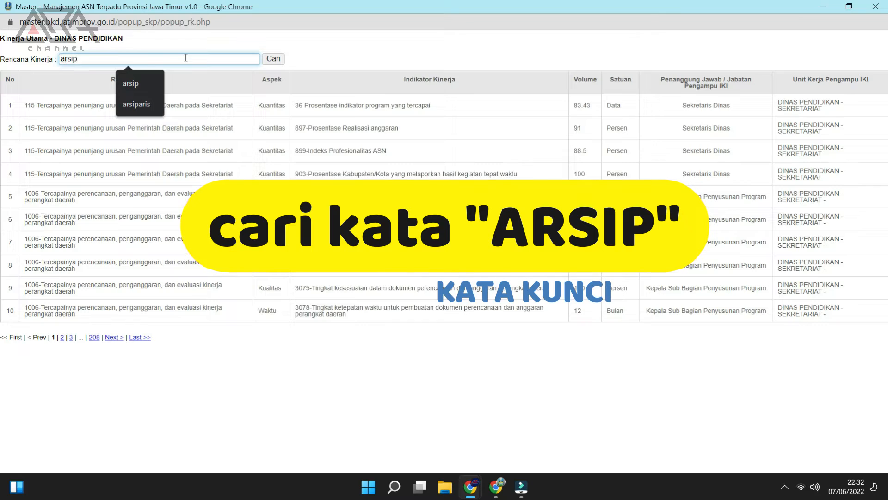
left_click(274, 59)
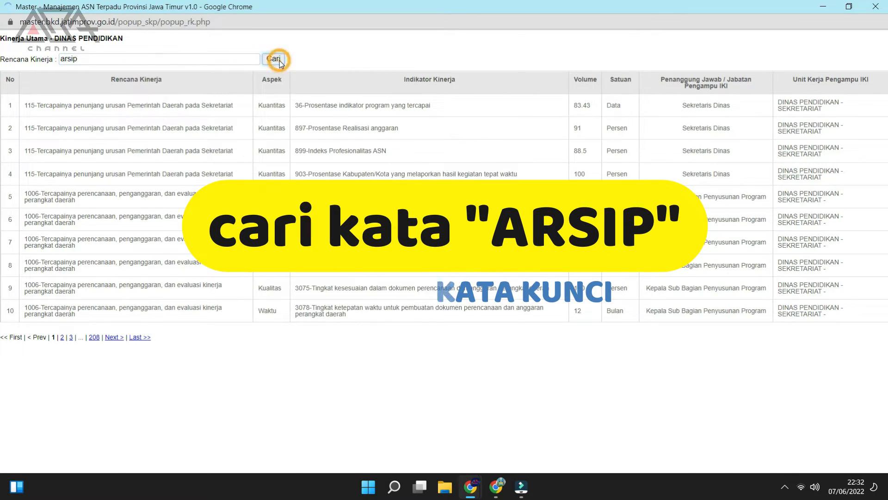
scroll(551, 153, "down", 1)
scroll(551, 154, "down", 20)
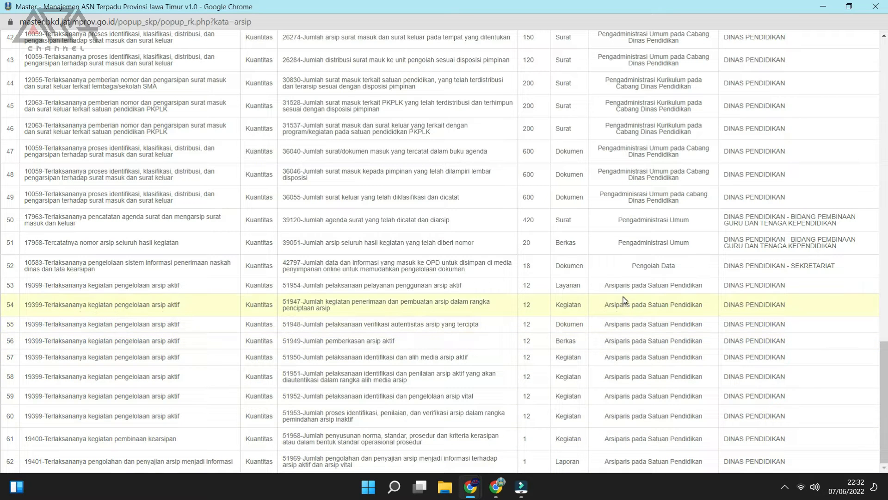
Arrange the Rencana Kinerja list side by side with the HRMS window and reduce it to 80% to show the Arsiparis entries.
left_click_drag(559, 11, 887, 57)
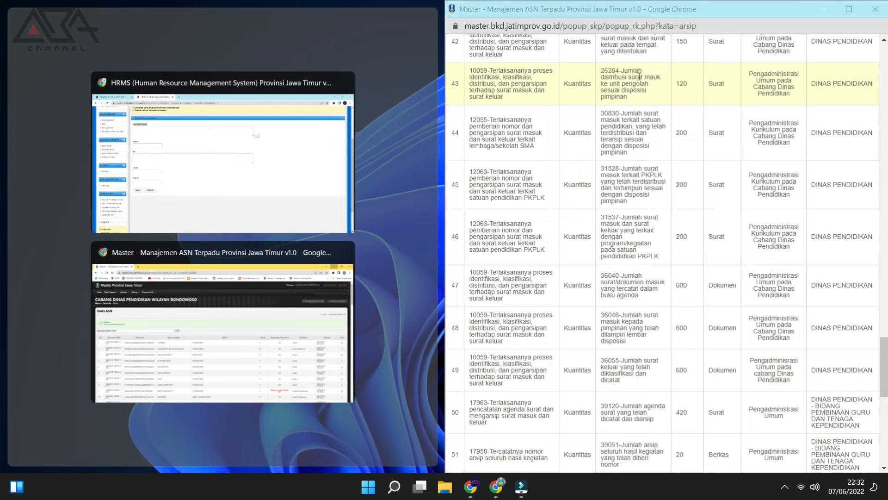
left_click(206, 146)
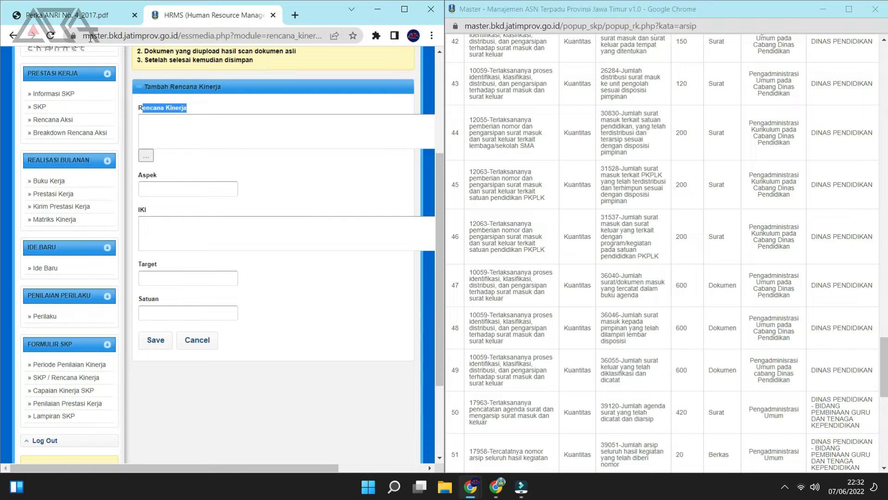
scroll(563, 245, "down", 2)
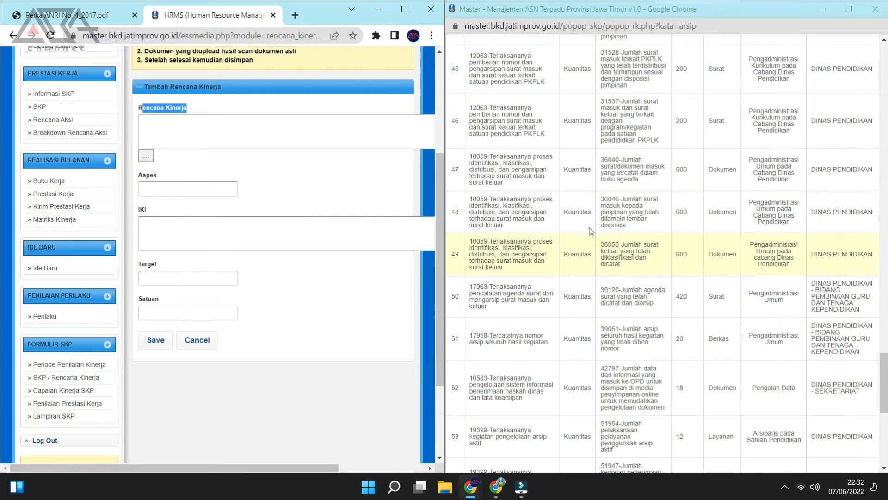
scroll(579, 246, "down", 2)
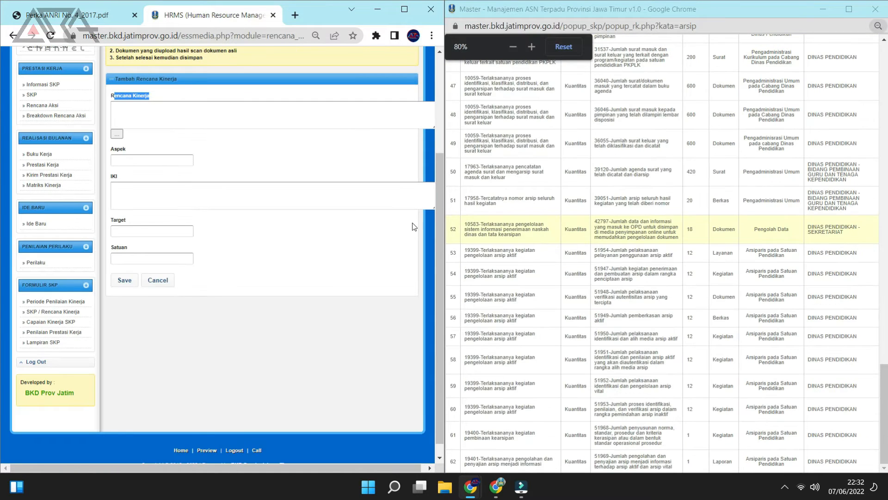
Show Pasal 4 of Perka ANRI No. 4_2017.pdf beside the Rencana Kinerja list with the full text width in view.
left_click(83, 12)
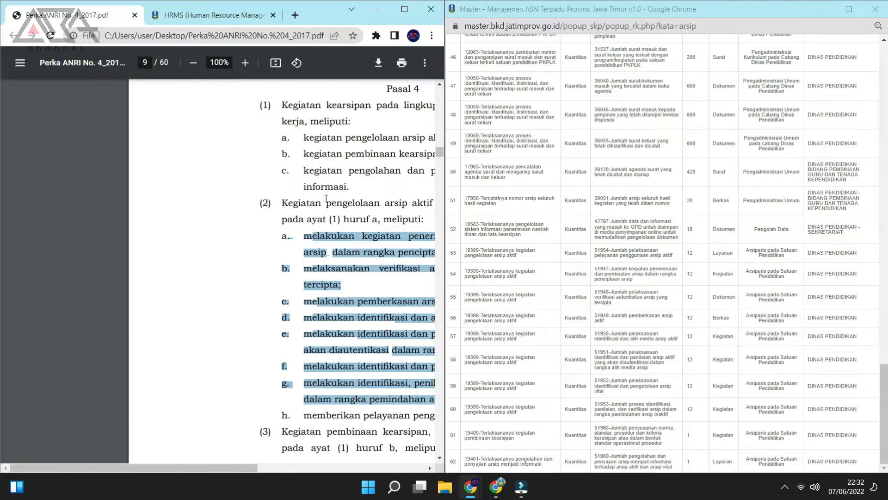
left_click_drag(212, 462, 332, 464)
left_click(288, 226)
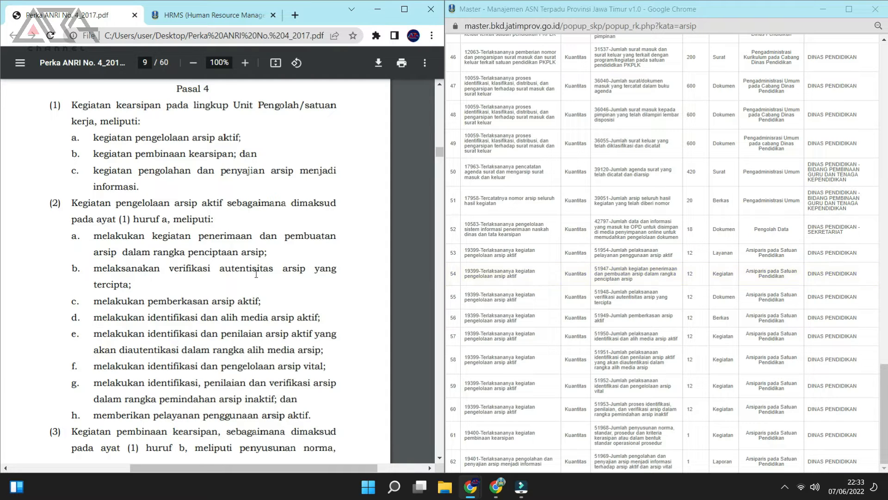
Pick indicator 51947 under 19399-Terlaksananya kegiatan pengelolaan arsip aktif, matching Pasal 4 (2) item a, and return to the Tambah Rencana Kinerja form.
left_click_drag(101, 241, 268, 253)
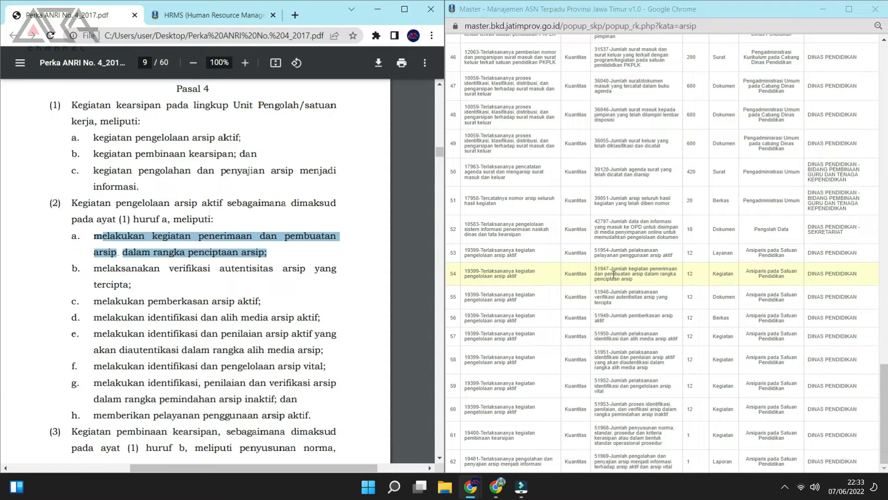
left_click(614, 274)
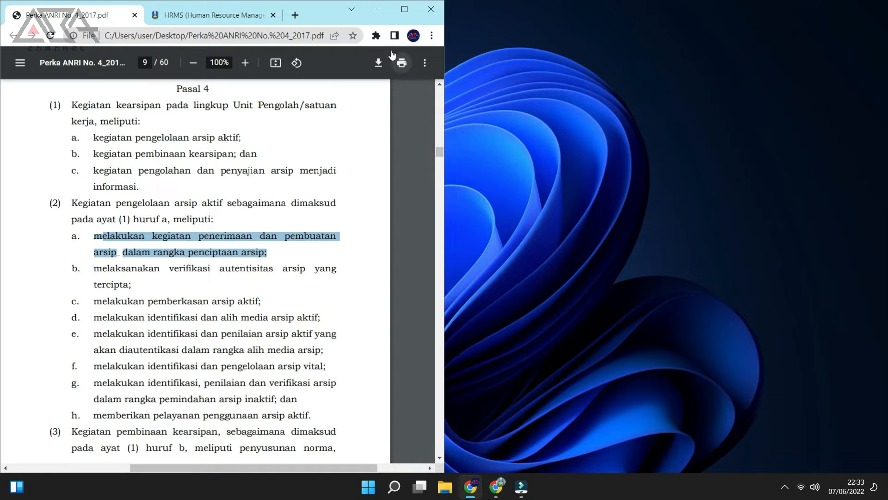
left_click(234, 15)
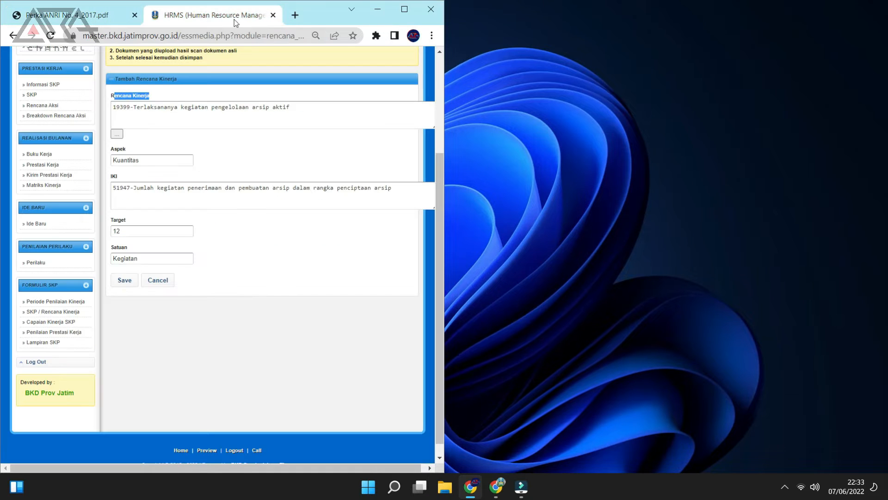
Maximize the HRMS window and reset the Tambah Rencana Kinerja page to 100% zoom.
left_click(404, 9)
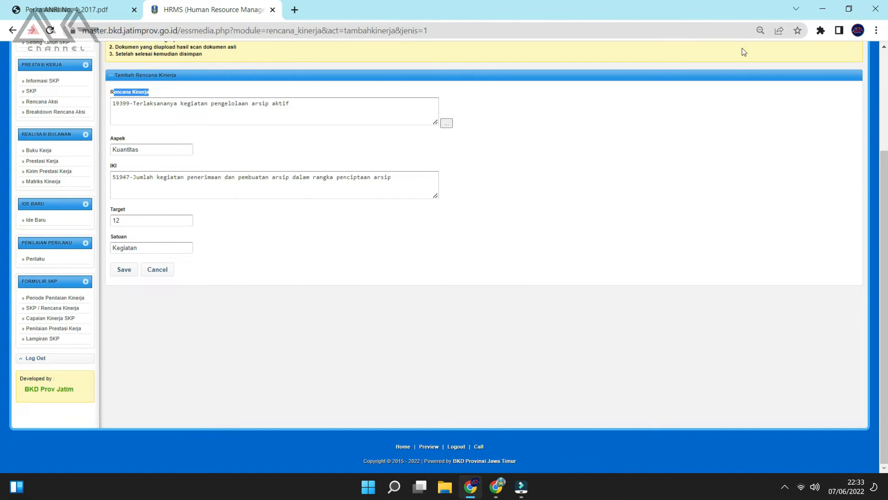
left_click(759, 30)
left_click(780, 51)
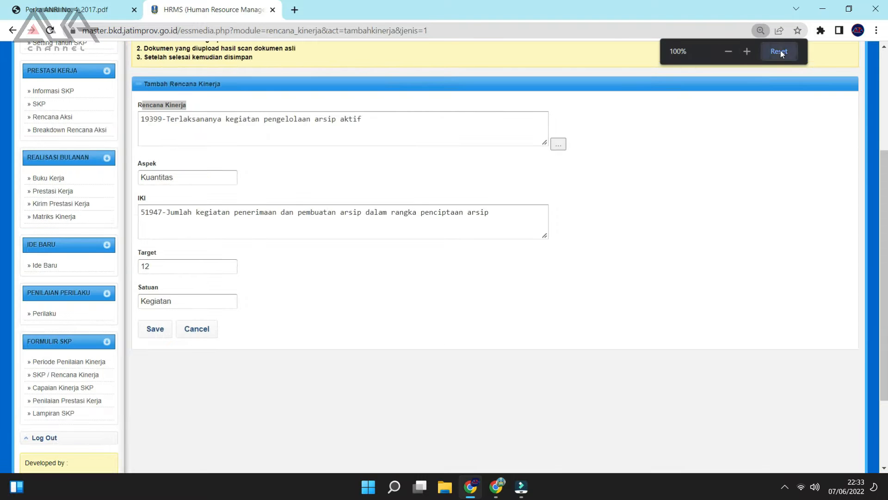
left_click(755, 156)
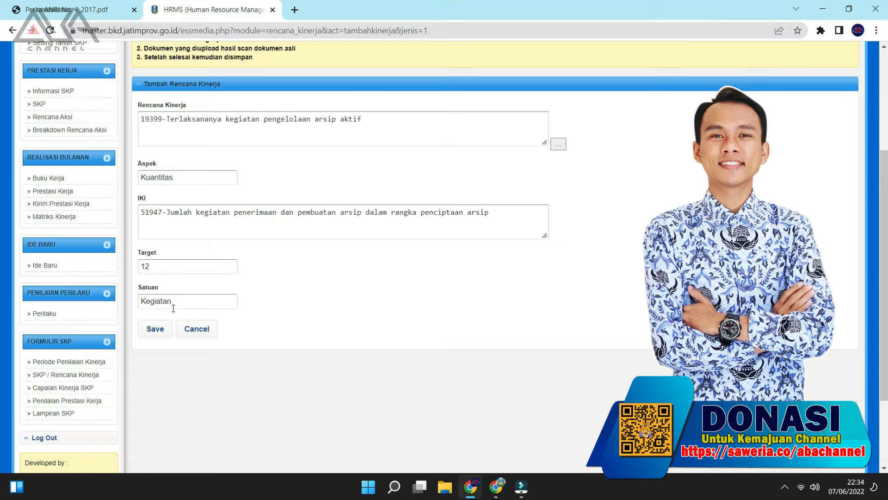
Check the Target and Satuan of the plan with indicator 51947 and save it as a Kinerja Utama entry.
left_click_drag(173, 301, 154, 300)
left_click_drag(160, 267, 117, 270)
left_click_drag(172, 300, 146, 298)
left_click_drag(159, 267, 134, 272)
left_click_drag(173, 300, 138, 302)
left_click(158, 329)
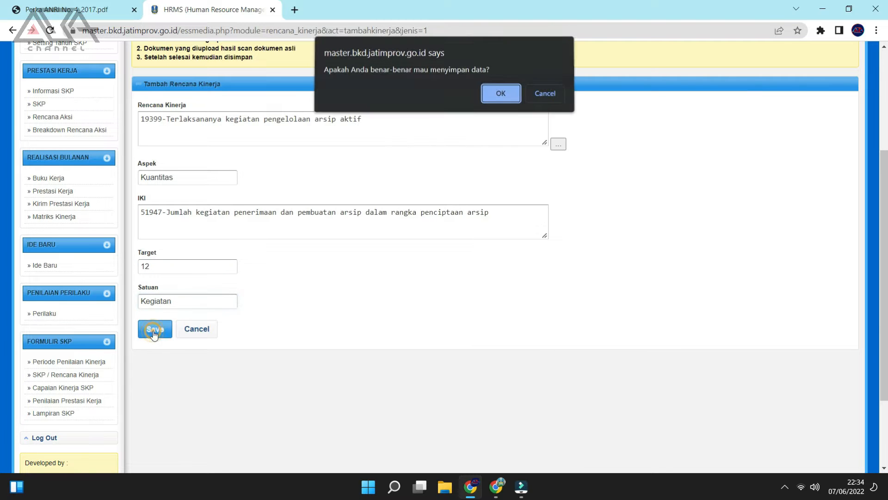
left_click(498, 102)
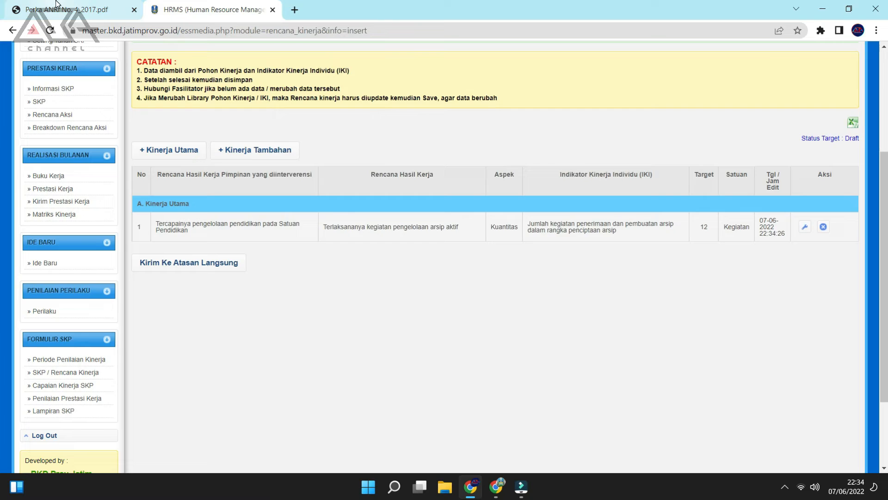
Review Pasal 4 (2) items a and b in Perka ANRI No. 4_2017.pdf against the saved Kinerja Utama plan.
left_click(74, 10)
left_click(398, 246)
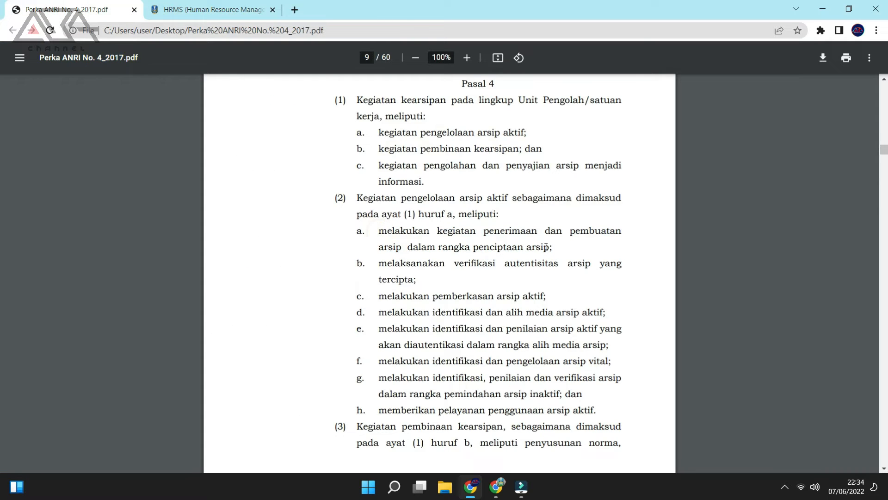
left_click_drag(555, 247, 389, 231)
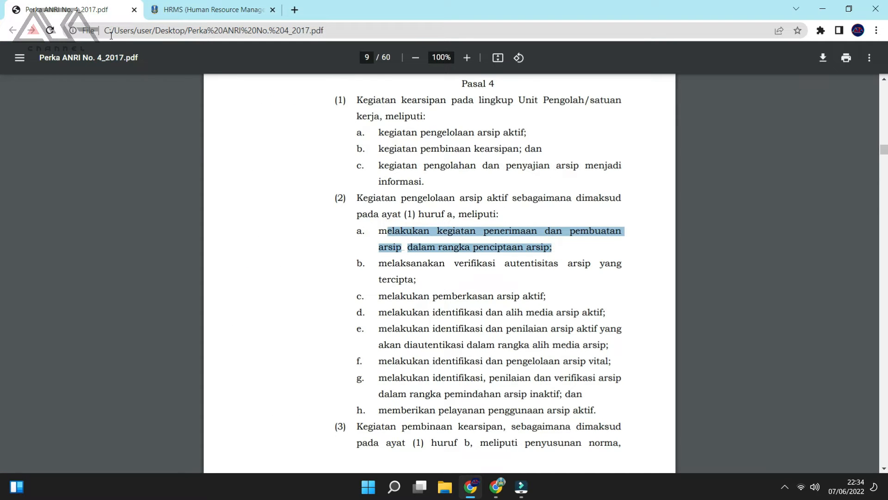
left_click_drag(377, 267, 435, 284)
left_click(429, 282)
left_click_drag(377, 265, 429, 279)
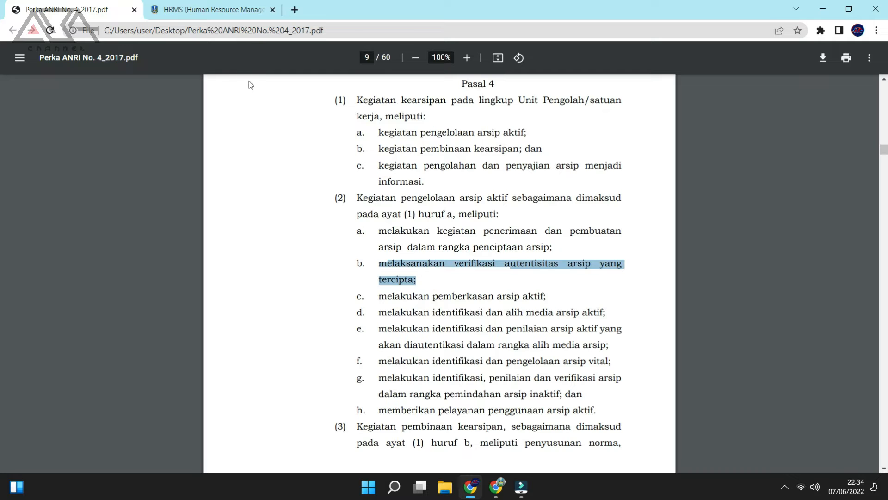
left_click(217, 10)
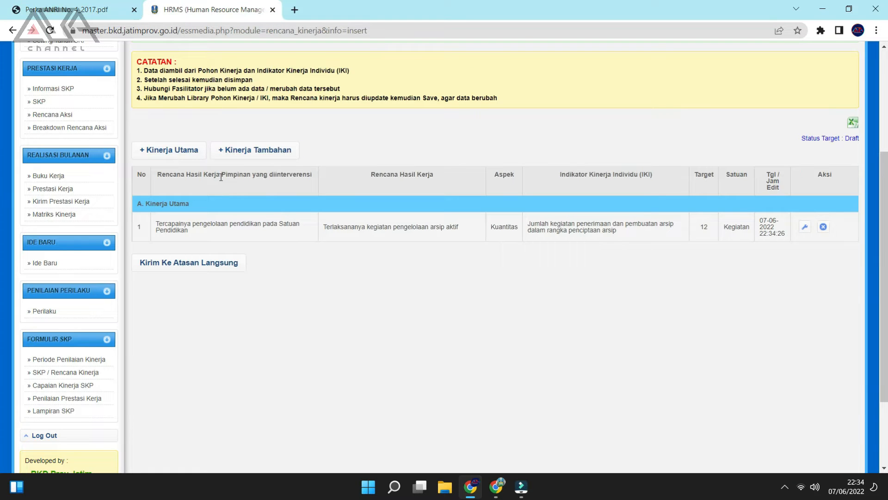
left_click(95, 9)
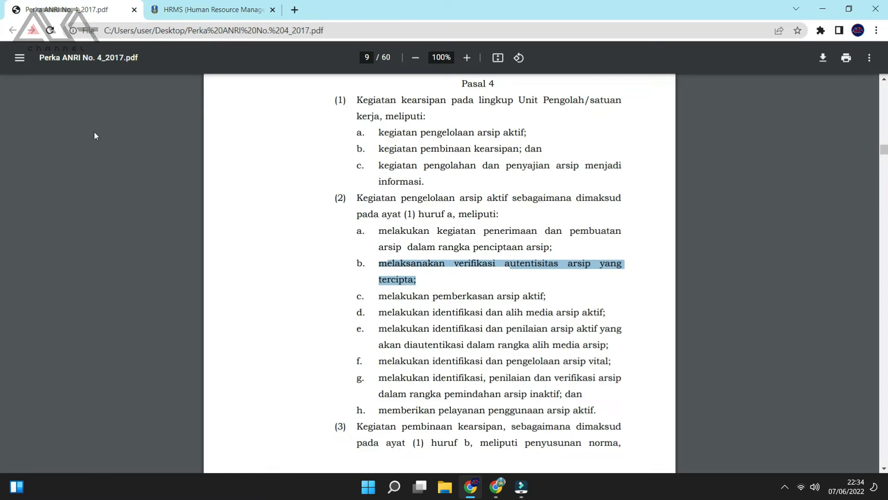
left_click_drag(400, 247, 364, 231)
Start another Kinerja Utama plan in the HRMS page and bring up its Rencana Kinerja selection list.
key("ctrl+Tab")
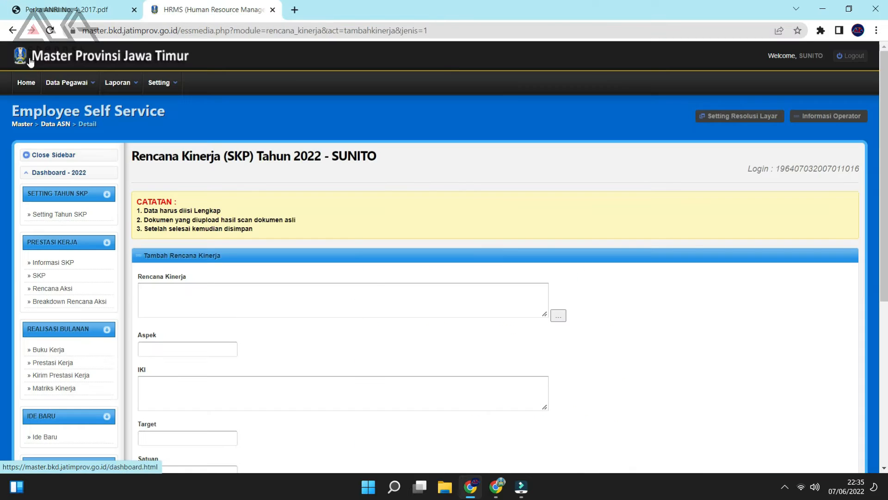
scroll(600, 311, "down", 3)
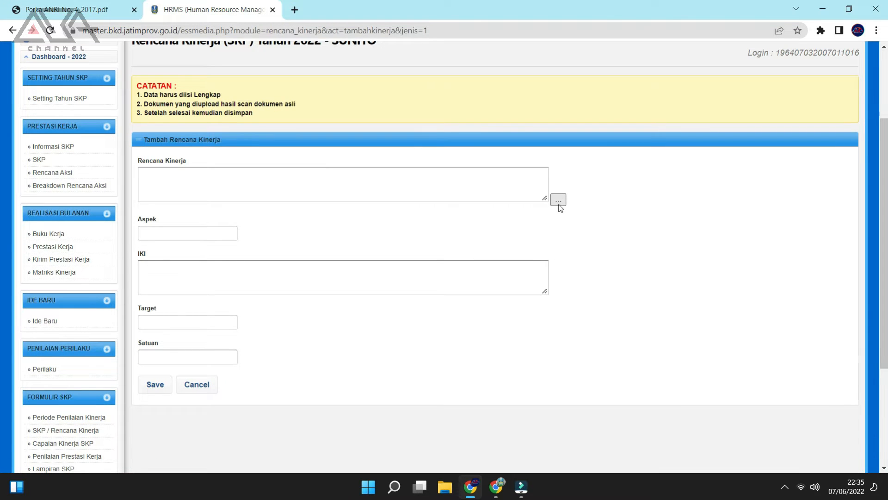
left_click_drag(204, 162, 133, 160)
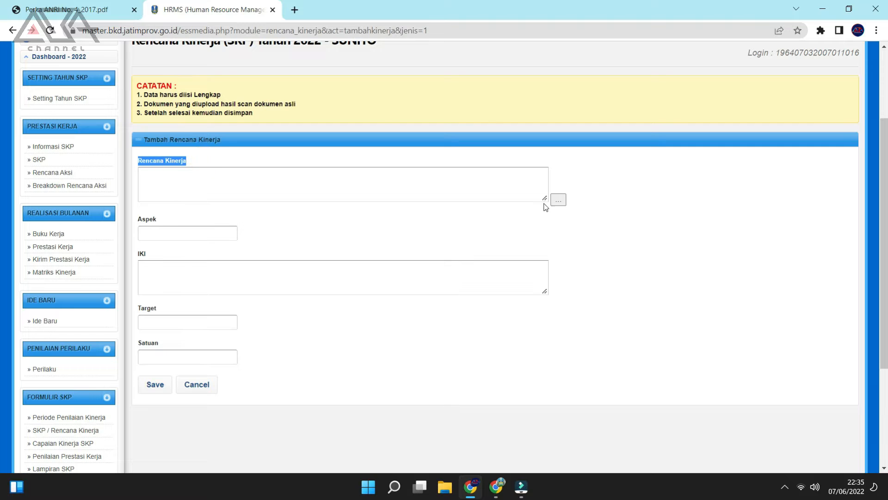
left_click(558, 202)
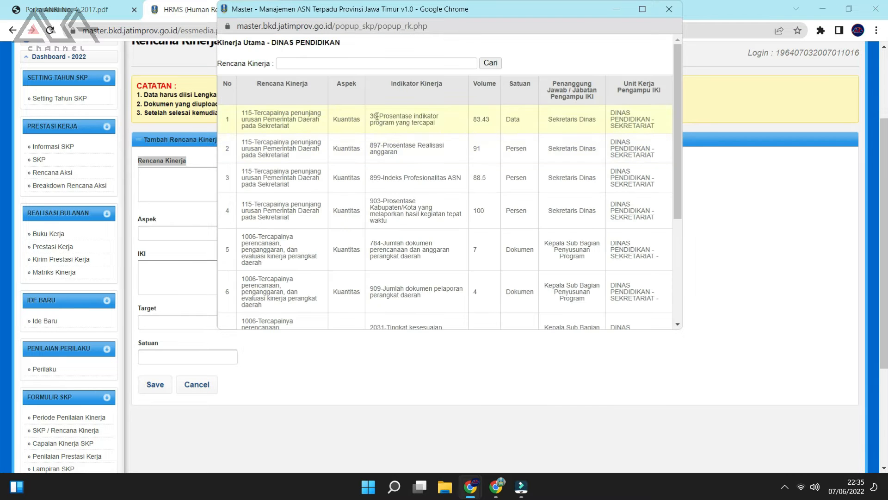
Search the Rencana Kinerja list for "arsip" and show the Arsiparis pada Satuan Pendidikan entries in a maximized window.
left_click(347, 61)
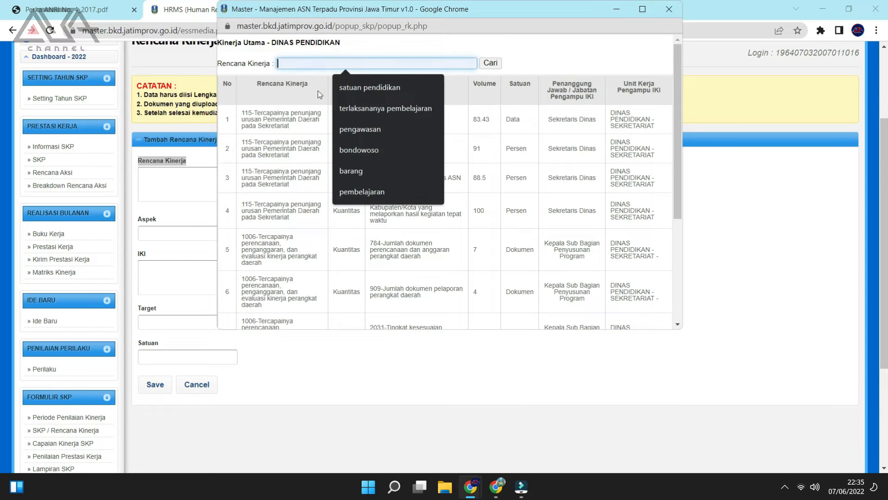
type("arsip")
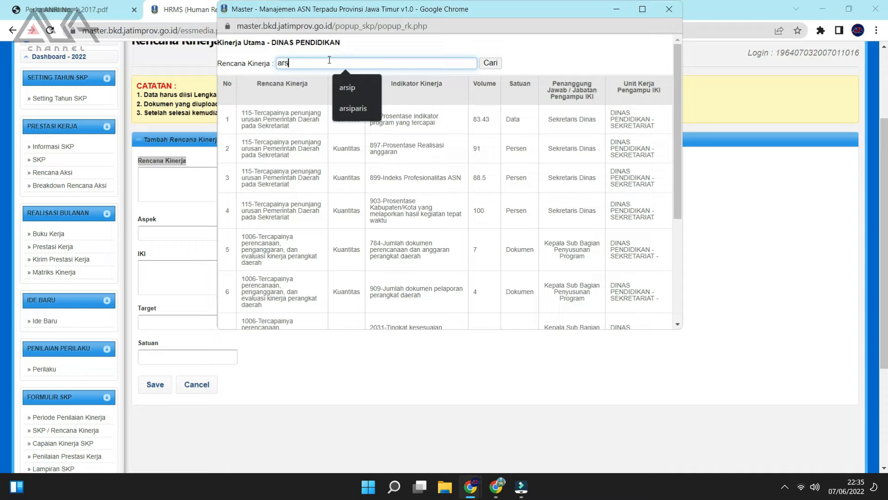
left_click(346, 86)
left_click(490, 63)
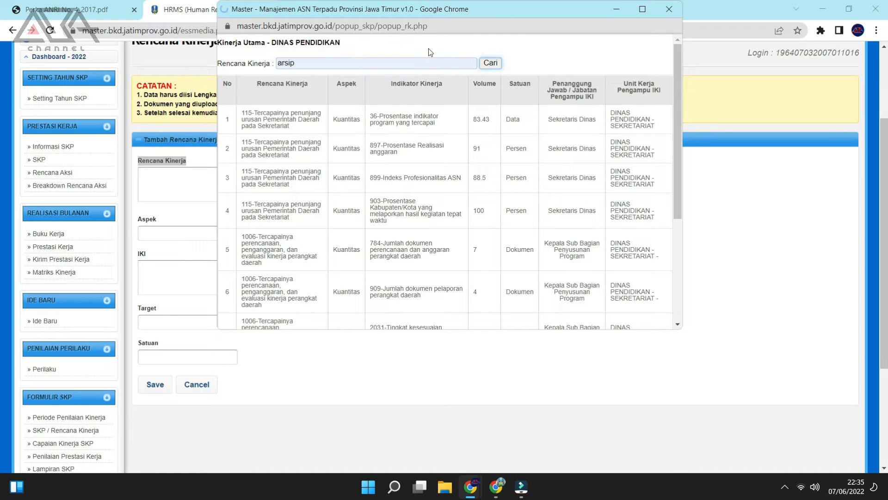
left_click(643, 9)
scroll(538, 135, "down", 10)
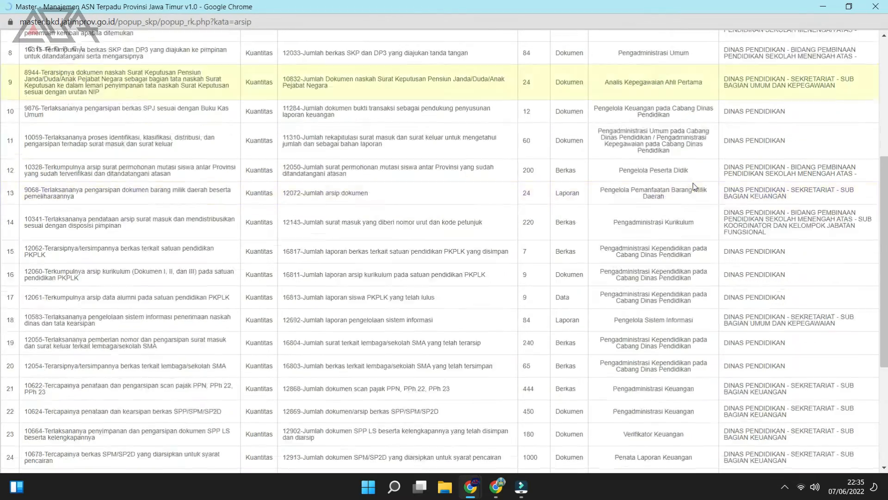
scroll(662, 247, "down", 10)
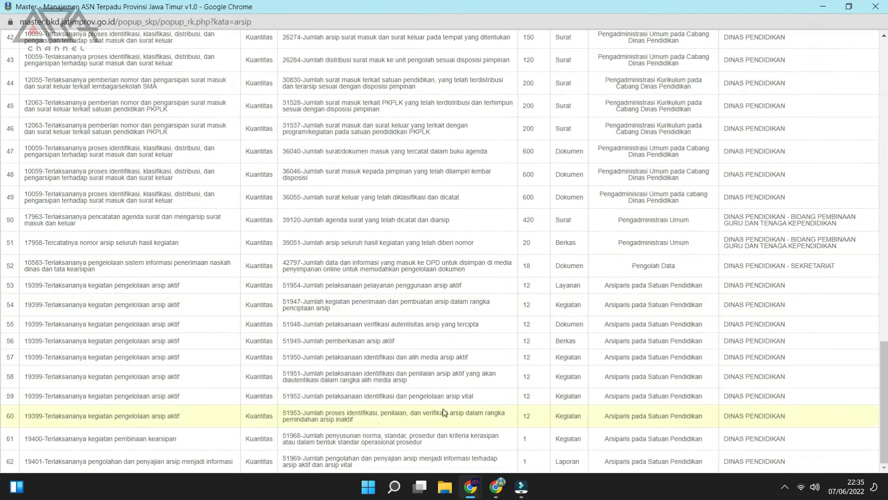
Check Pasal 4 (2) in the PDF, pick indicator 51949-Jumlah pemberkasan arsip aktif matching item c, and return to the plan form.
left_click(472, 494)
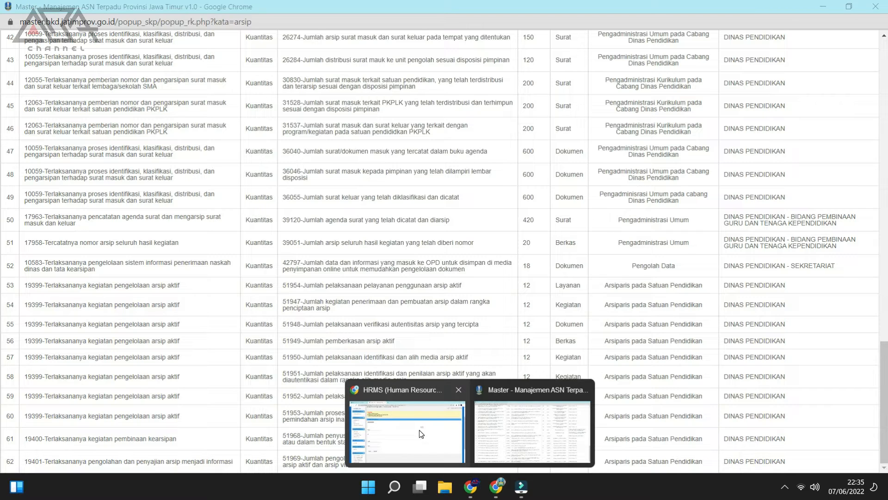
left_click(415, 446)
left_click(76, 10)
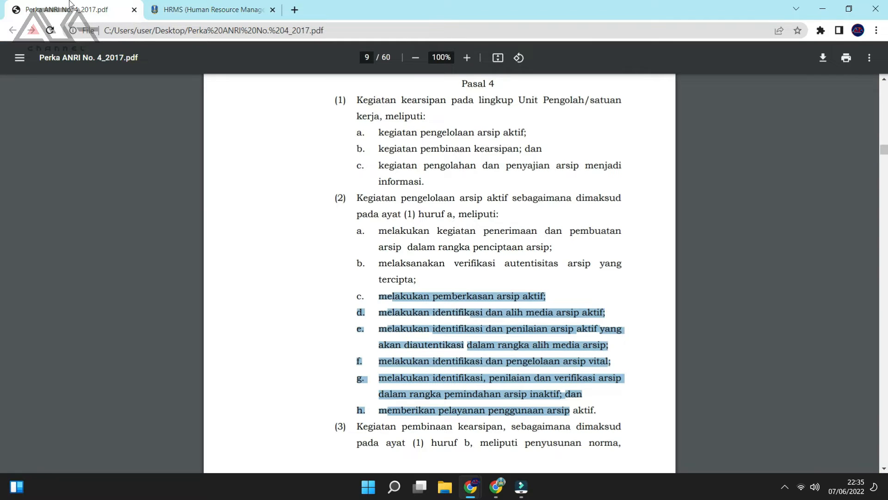
left_click(412, 256)
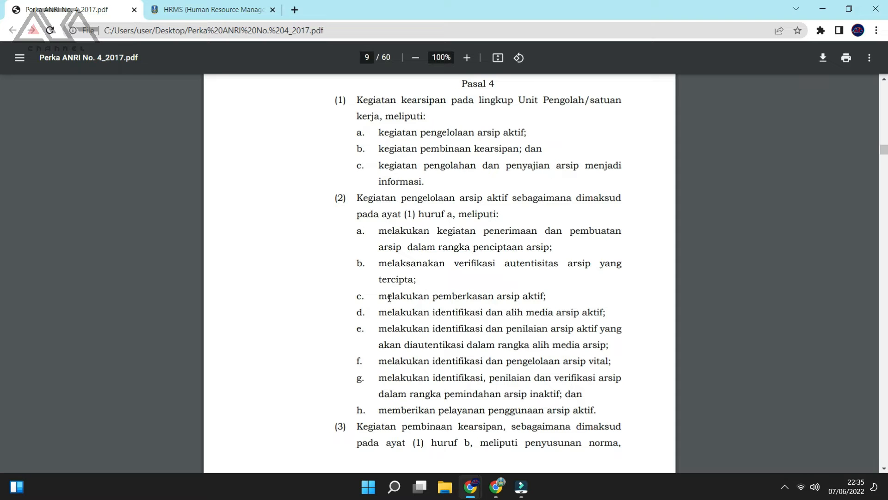
left_click(471, 488)
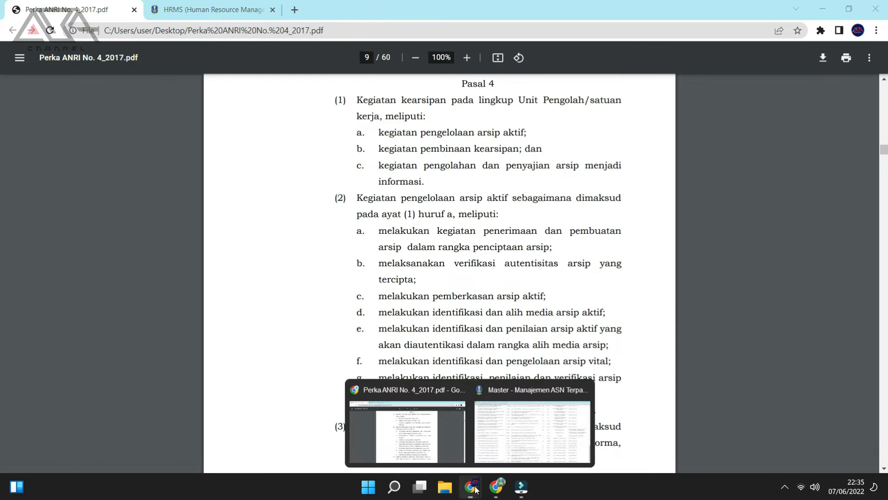
left_click(483, 433)
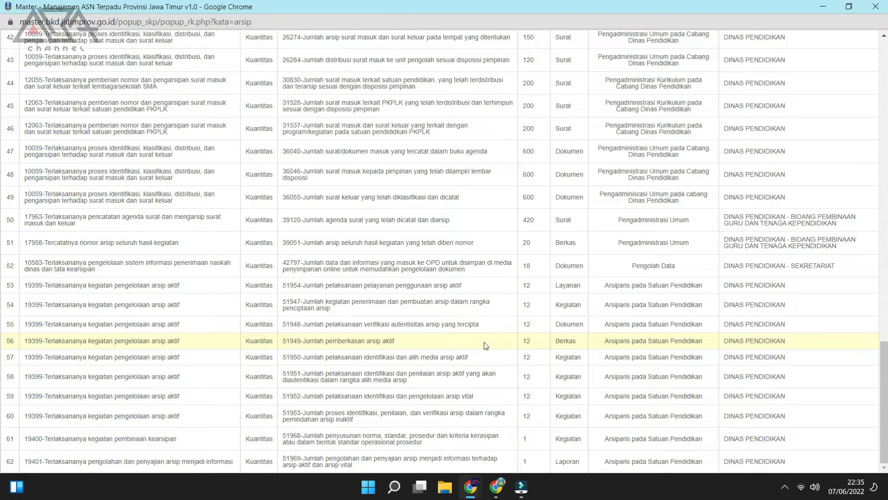
key("alt+Tab")
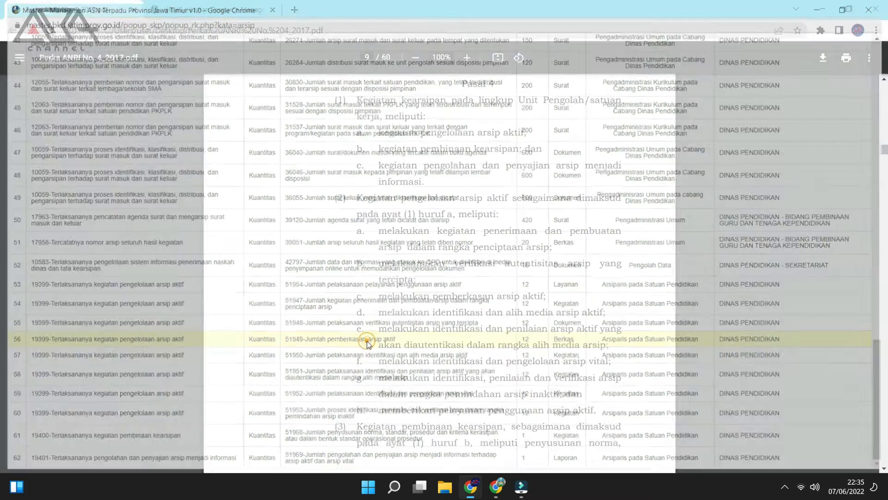
key("ctrl+Tab")
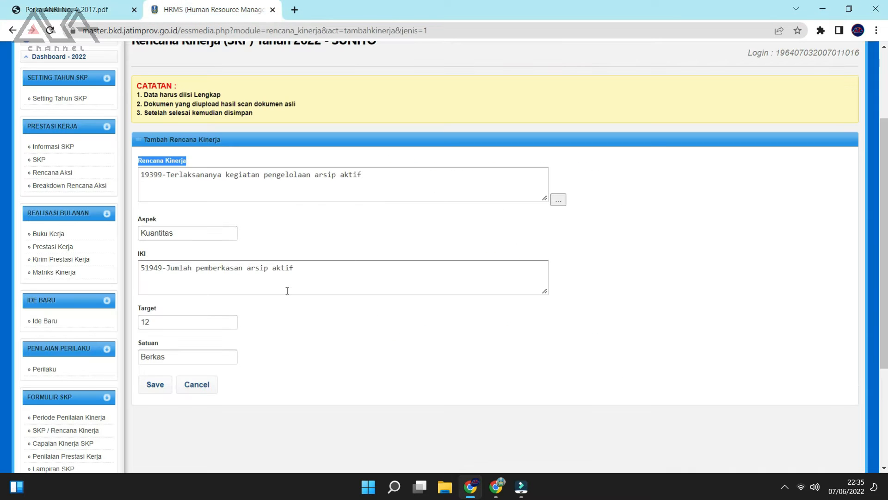
Check the Target and Satuan of the plan with indicator 51949 and save it as a Kinerja Utama entry.
left_click(158, 323)
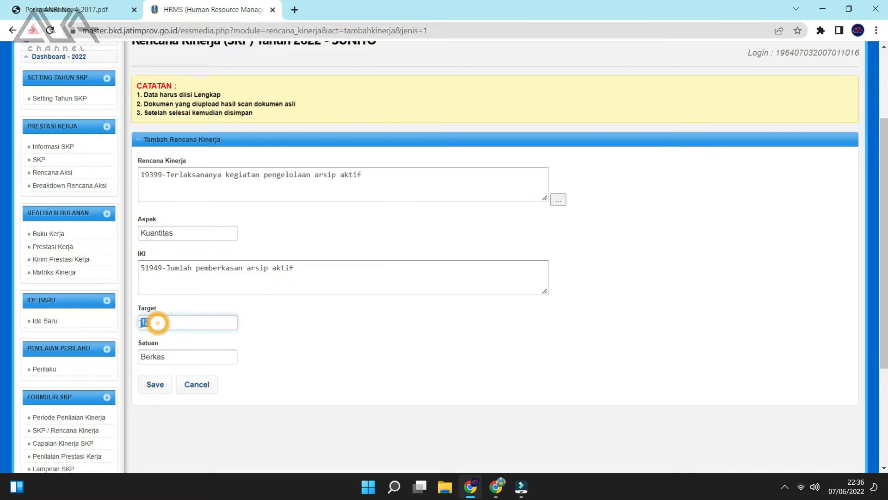
left_click(162, 355)
left_click(155, 384)
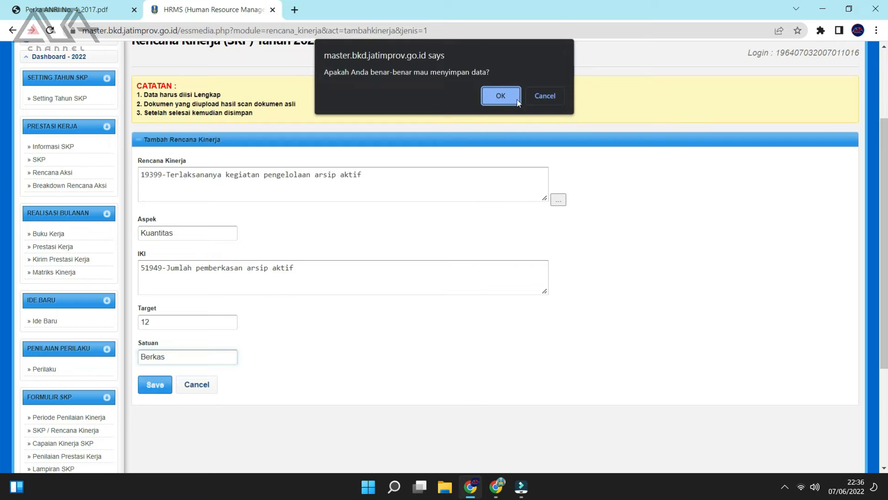
left_click(490, 91)
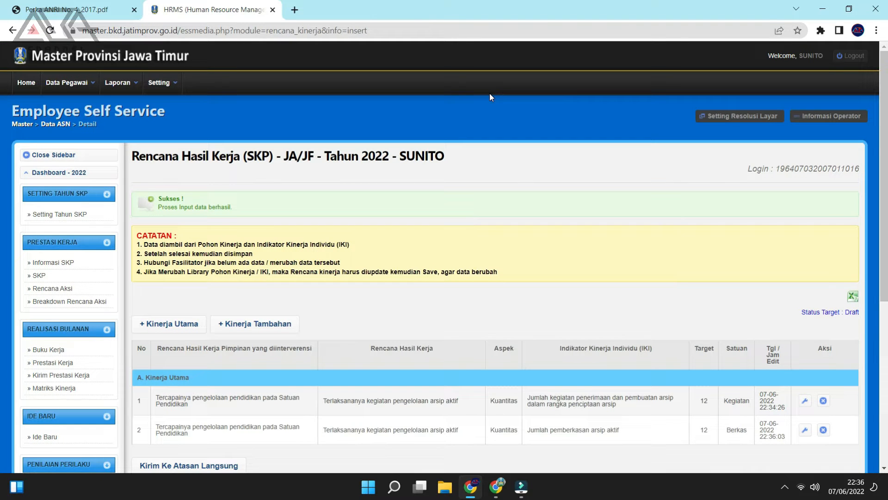
Compare both saved Kinerja Utama plans with Pasal 4 in the PDF and send them to the direct supervisor for approval.
scroll(489, 93, "down", 4)
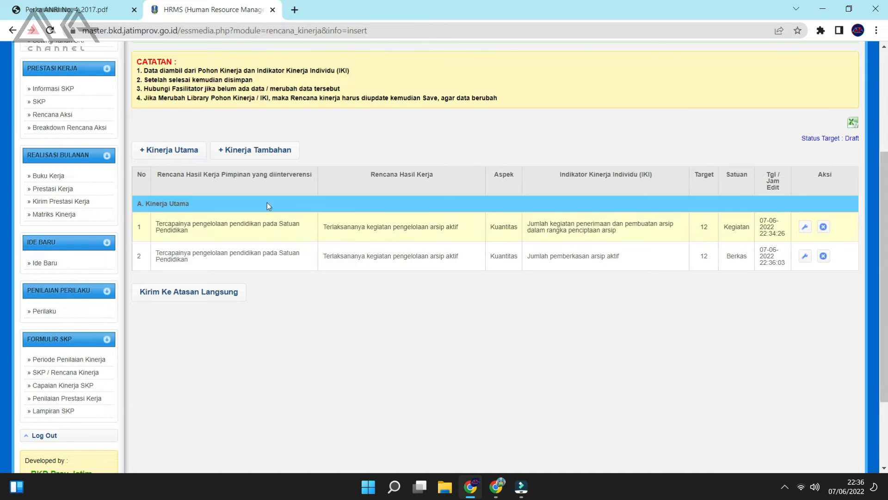
left_click(46, 11)
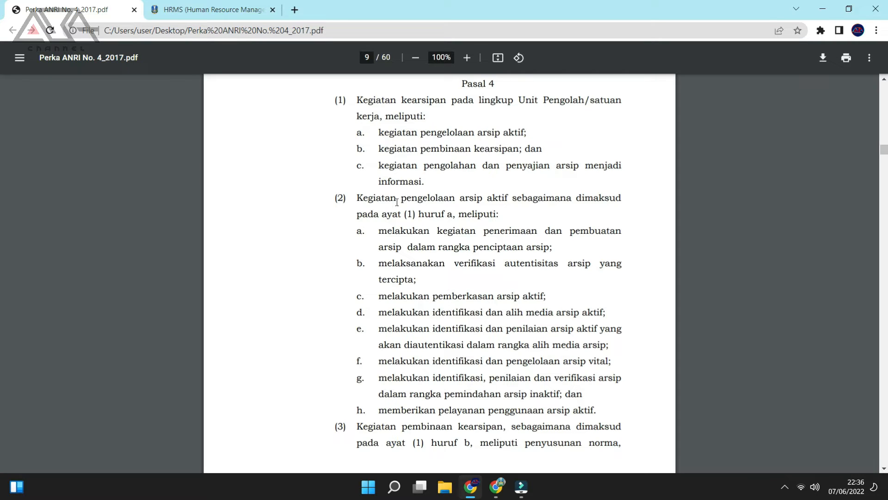
left_click(227, 9)
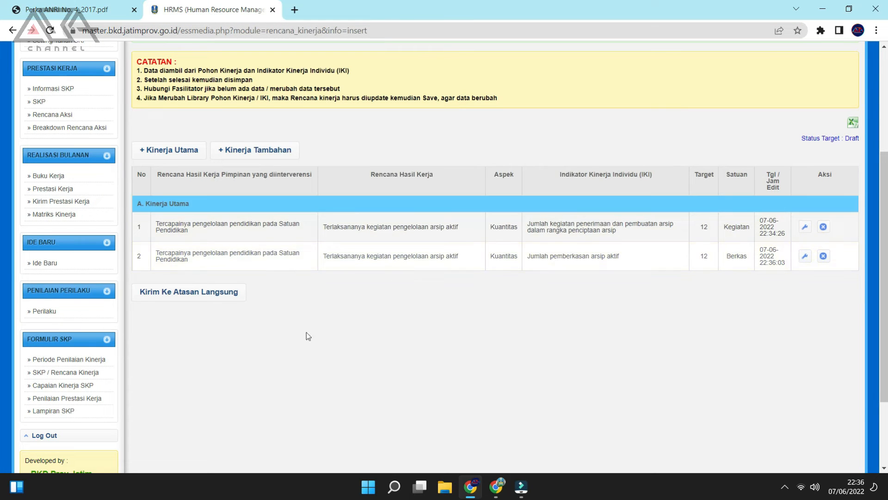
left_click(77, 8)
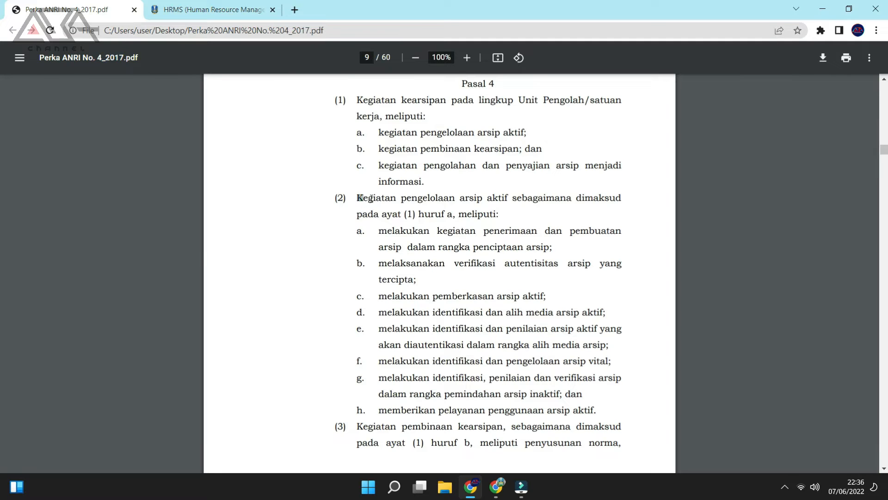
left_click(223, 17)
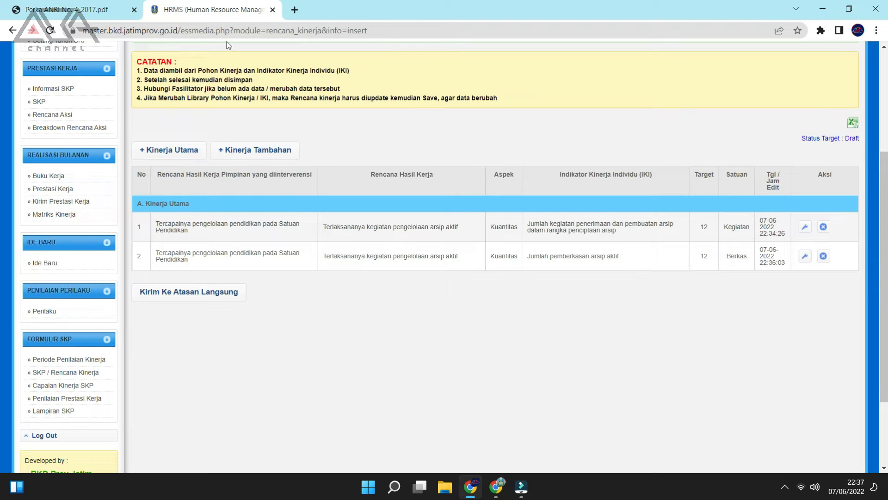
left_click(191, 294)
scroll(220, 277, "down", 3)
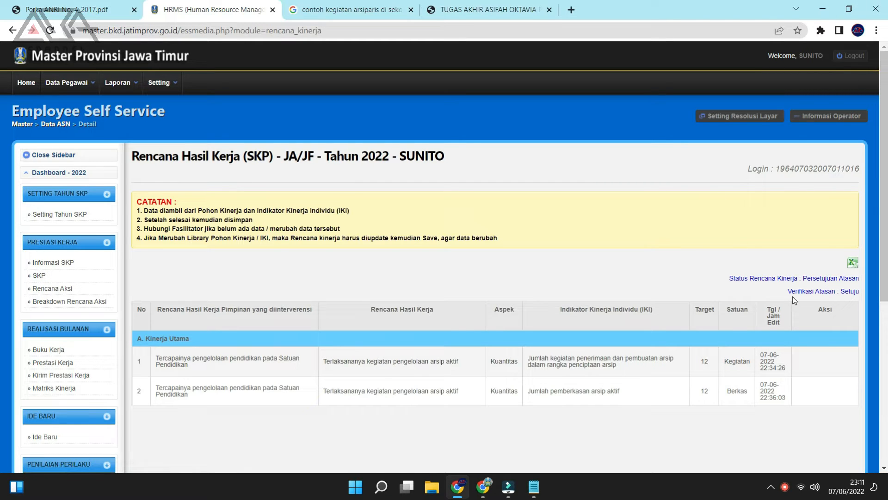
Check the supervisor's verification status of the Rencana Kinerja and open the Rencana Aksi page for 2022.
left_click_drag(784, 293, 857, 291)
scroll(620, 293, "down", 3)
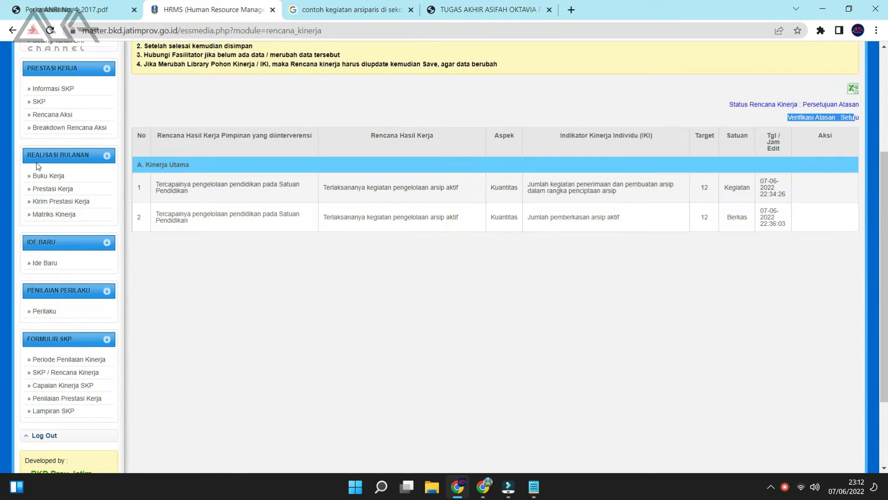
left_click(78, 116)
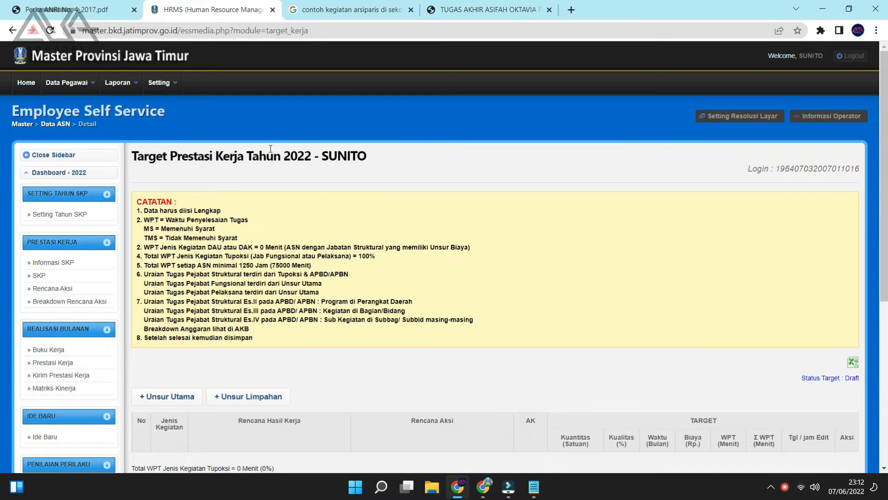
scroll(273, 149, "down", 3)
scroll(273, 149, "down", 2)
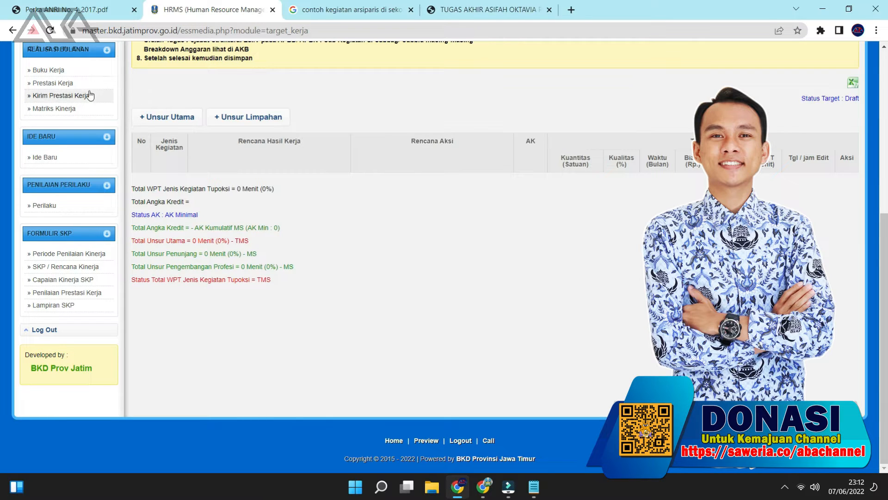
scroll(76, 144, "up", 1)
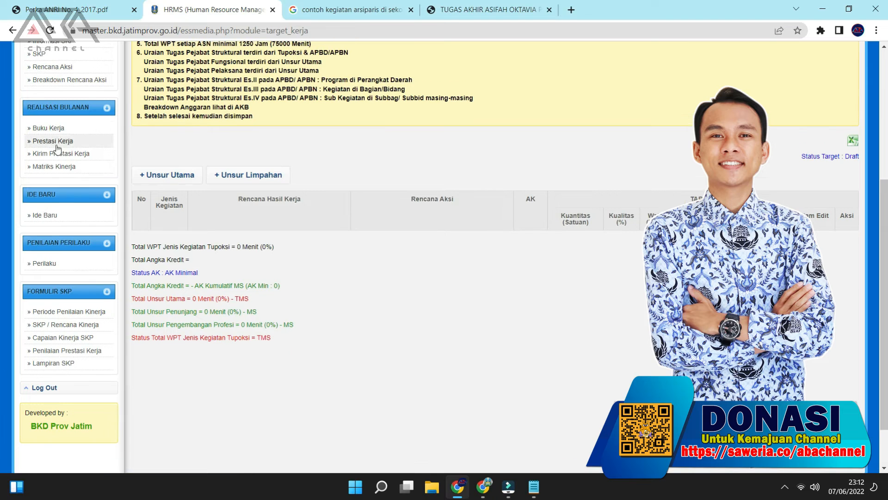
left_click(55, 67)
scroll(311, 280, "down", 3)
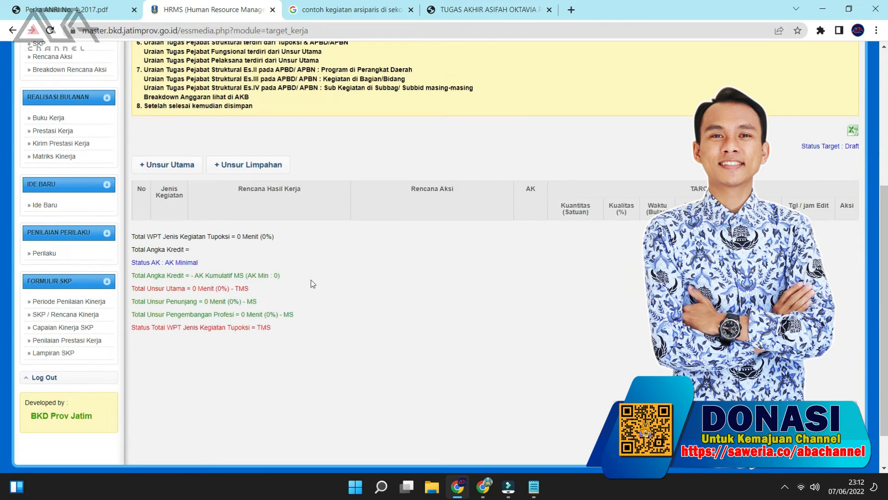
Start a new Unsur Utama activity with type 4 - Fungsional and Rencana Kinerja "Terlaksananya kegiatan pengelolaan arsip aktif".
left_click(180, 170)
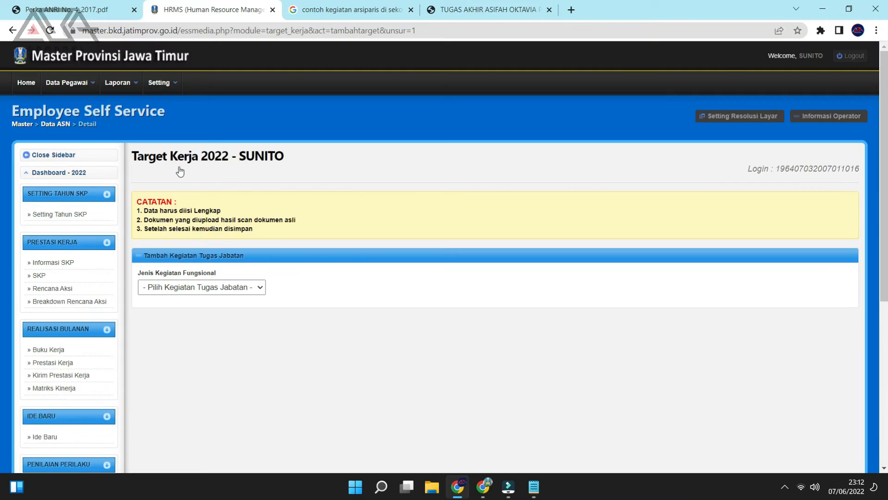
scroll(181, 169, "down", 3)
left_click(199, 113)
left_click(192, 142)
left_click(204, 115)
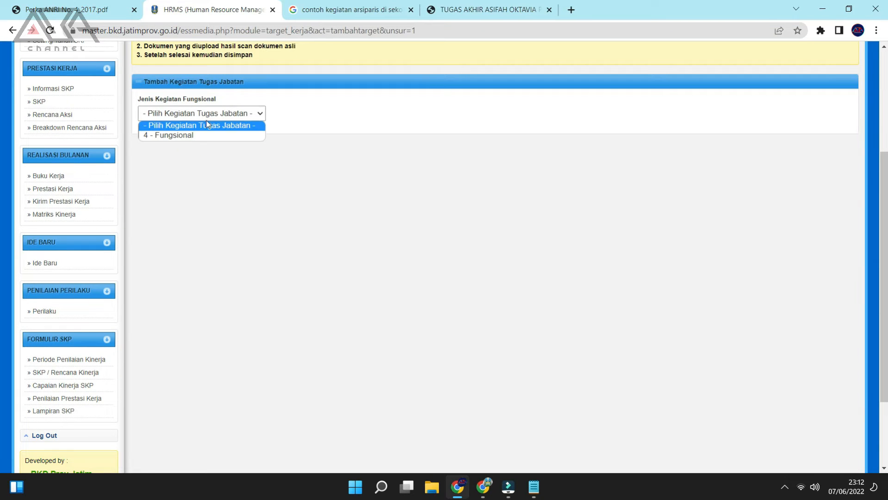
left_click(199, 138)
left_click(193, 151)
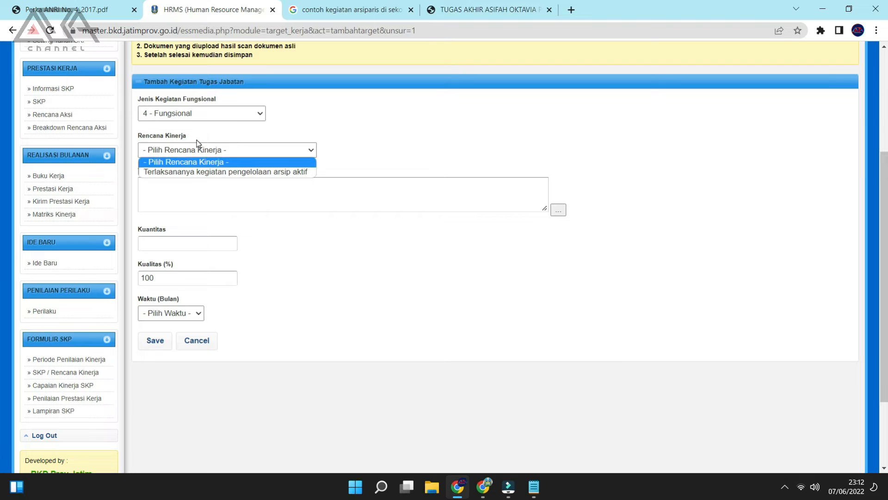
left_click(280, 172)
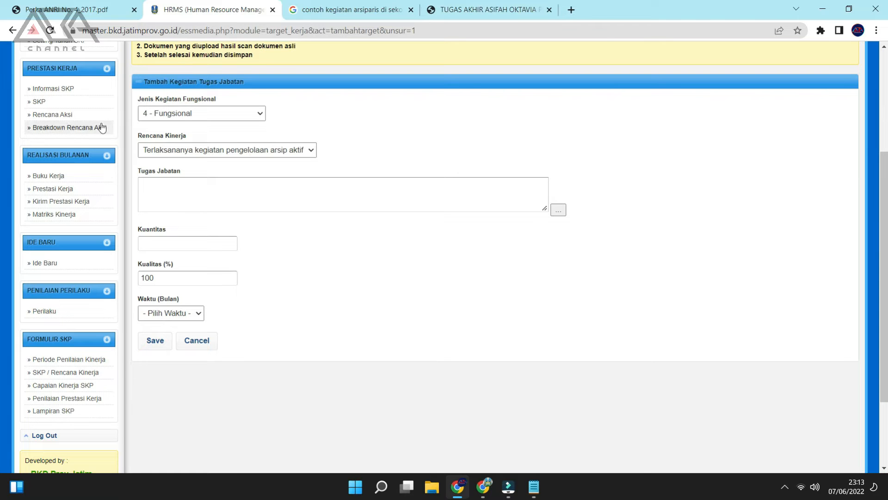
Open the SKP page in a separate browser tab, compare the Rencana Hasil Kerja of both plans, and return to the activity form.
right_click(79, 103)
left_click(95, 115)
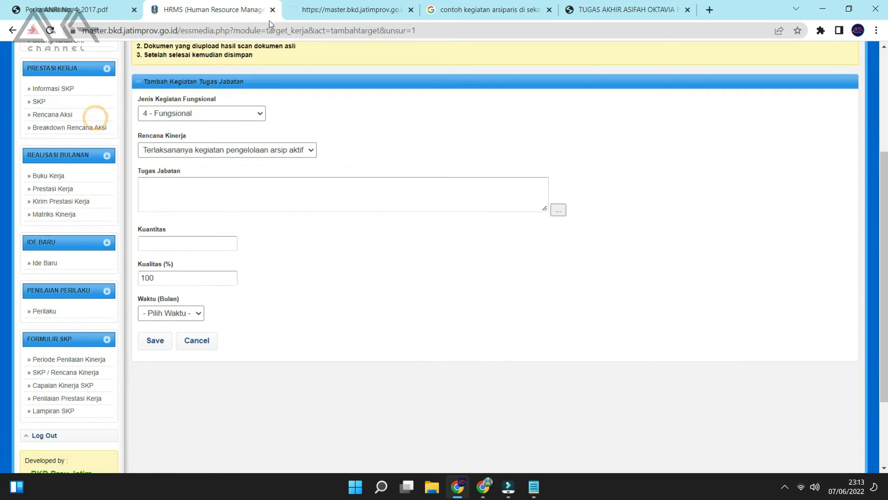
left_click(314, 10)
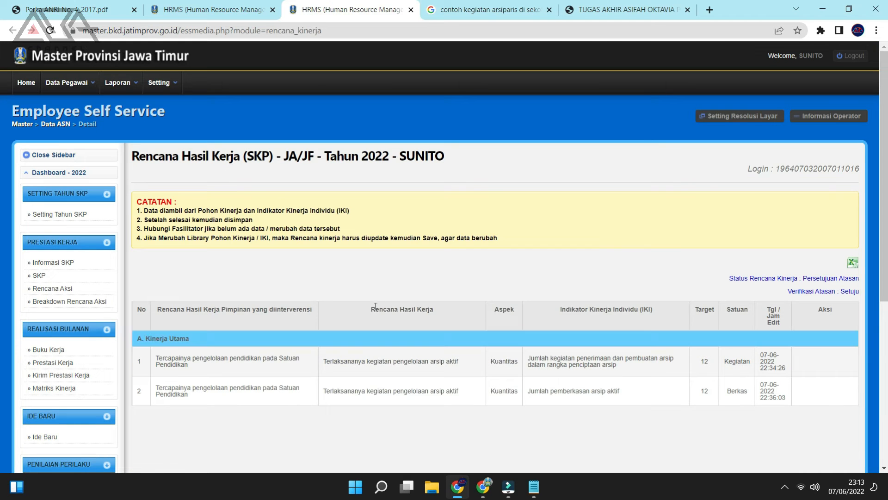
scroll(380, 317, "down", 2)
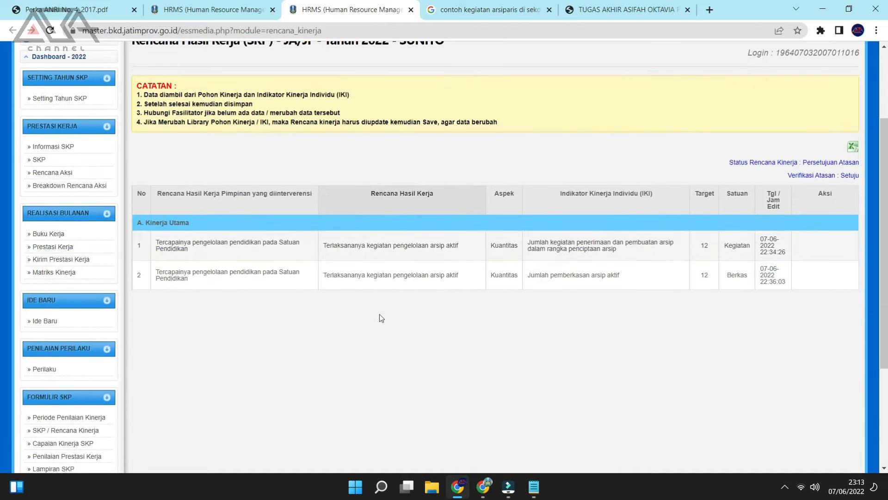
left_click_drag(333, 246, 476, 278)
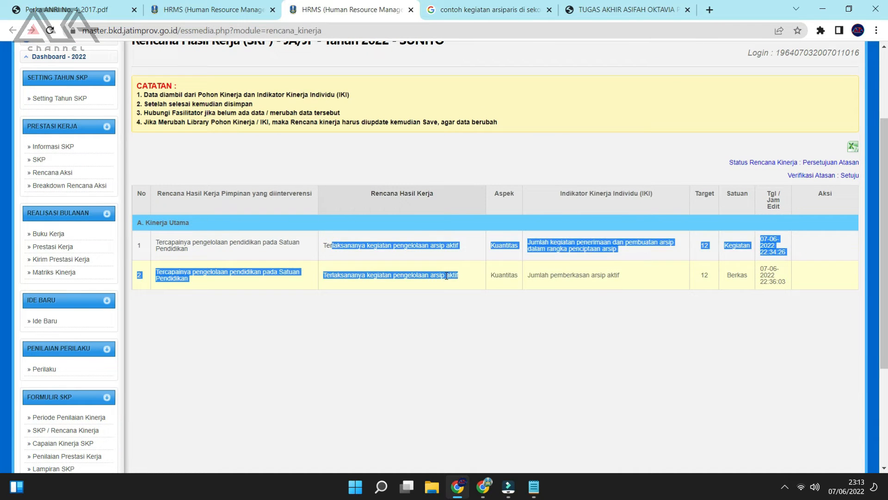
left_click(446, 275)
left_click_drag(328, 251, 324, 277)
left_click(212, 8)
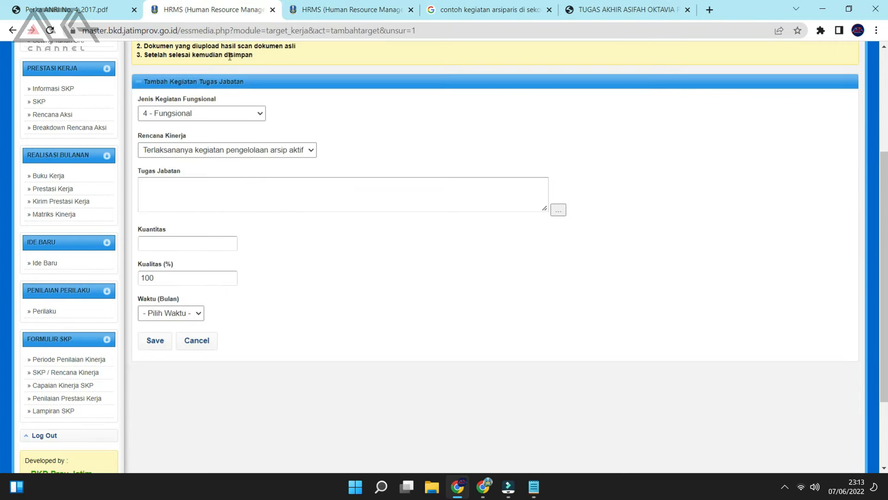
Check the Rencana Kinerja choice and open the Tugas Jabatan selection list in a maximized window.
left_click(244, 149)
left_click(203, 172)
triple_click(188, 170)
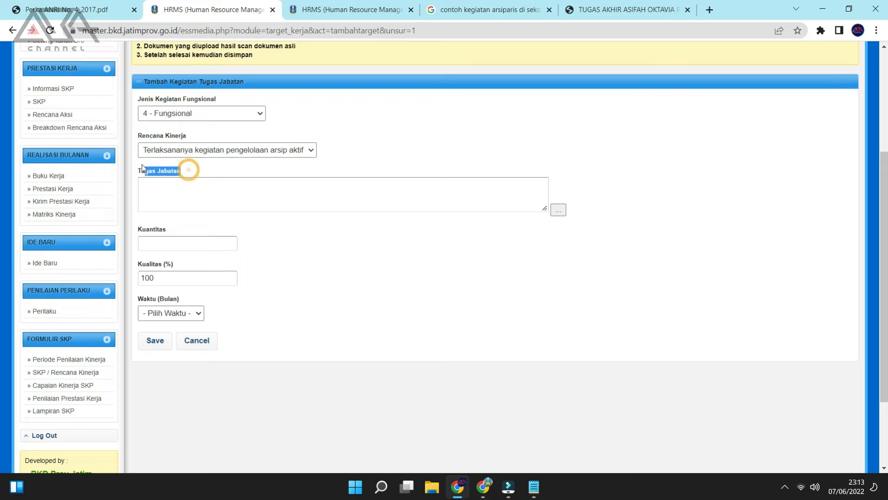
left_click(556, 211)
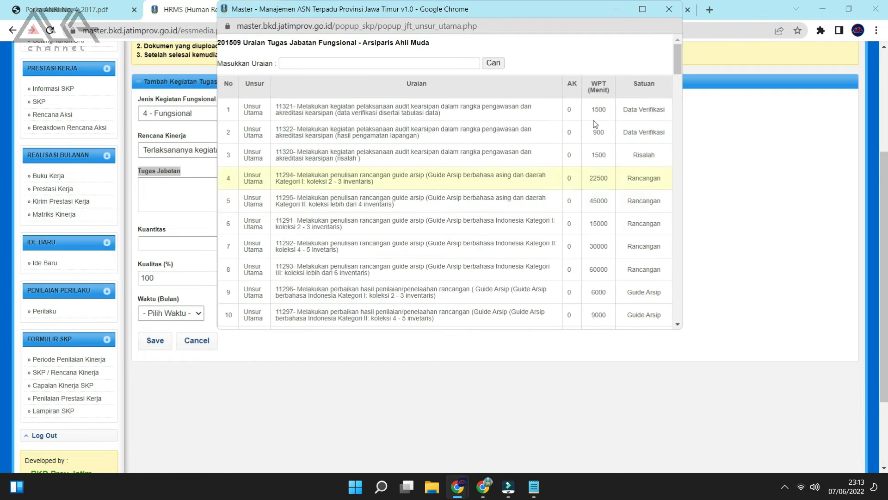
left_click(637, 13)
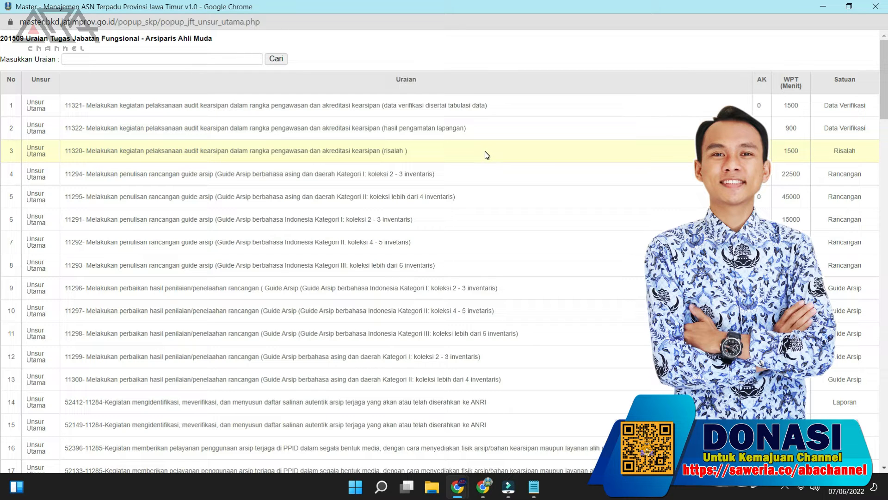
Switch to Notepad, review the prepared activity notes, mark entry 127 with code 11290, and return to the selection list.
left_click(534, 485)
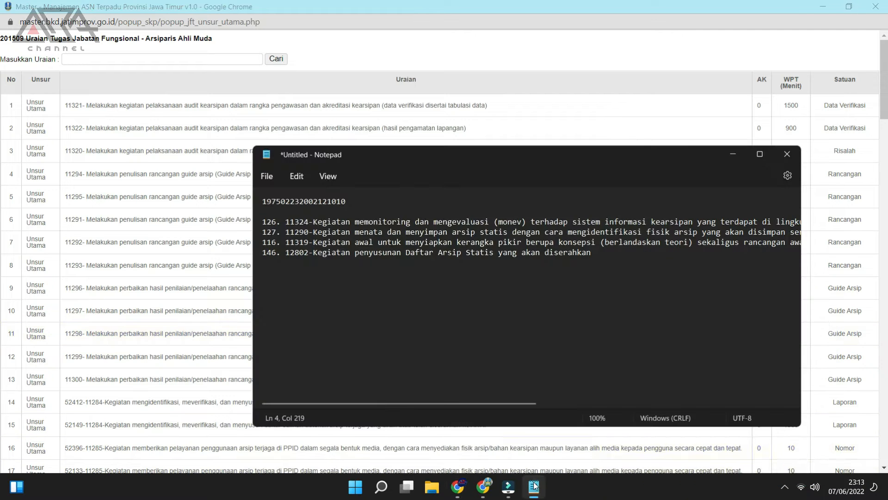
left_click_drag(456, 404, 830, 161)
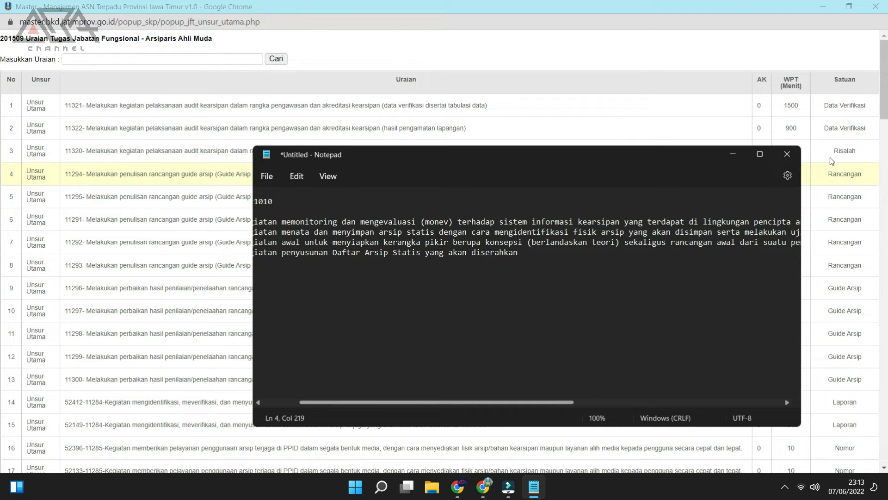
left_click(760, 154)
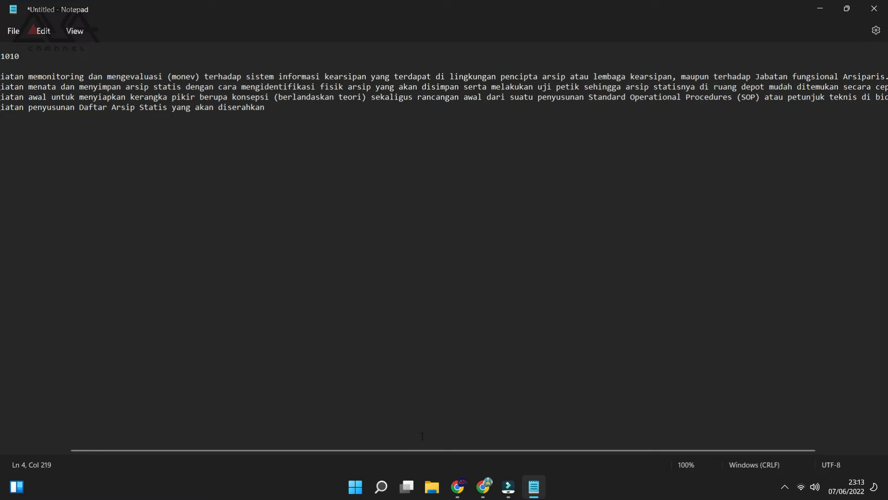
left_click_drag(303, 451, 167, 425)
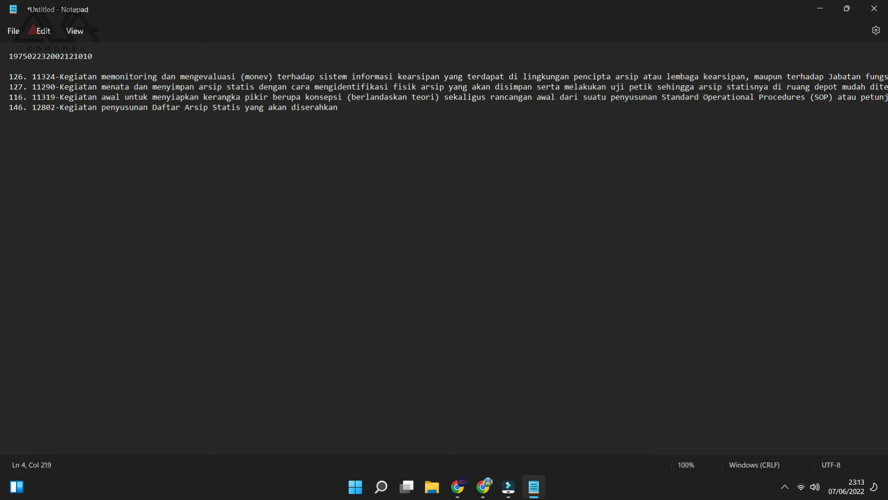
left_click_drag(9, 86, 555, 86)
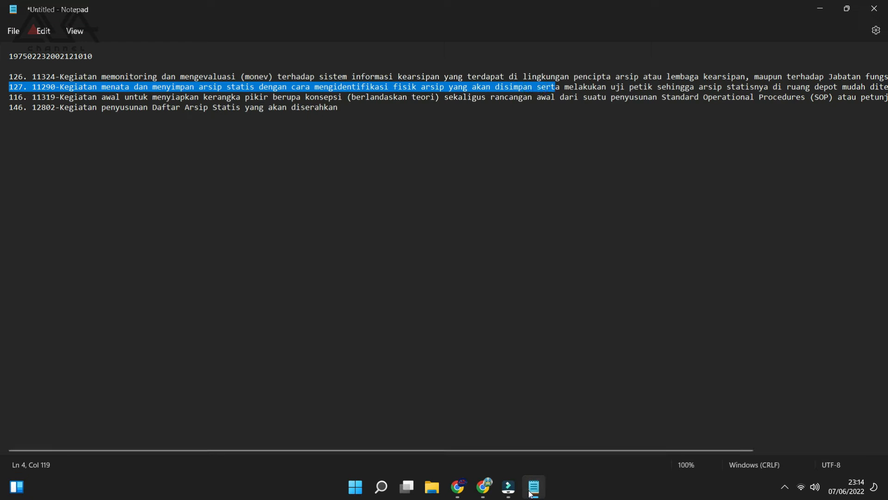
left_click(533, 488)
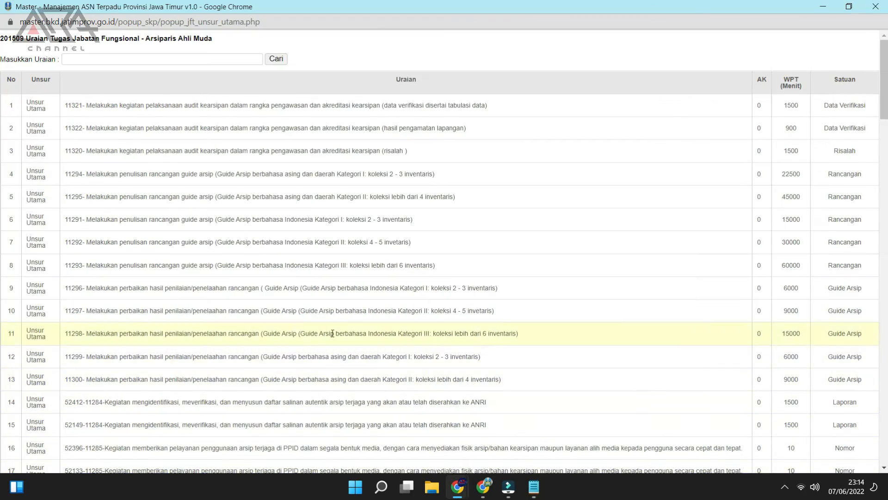
Find entry 127, "11290-Kegiatan menata dan menyimpan arsip statis", on page 2 of the list and pick it as the Tugas Jabatan.
scroll(288, 323, "down", 5)
scroll(289, 323, "down", 20)
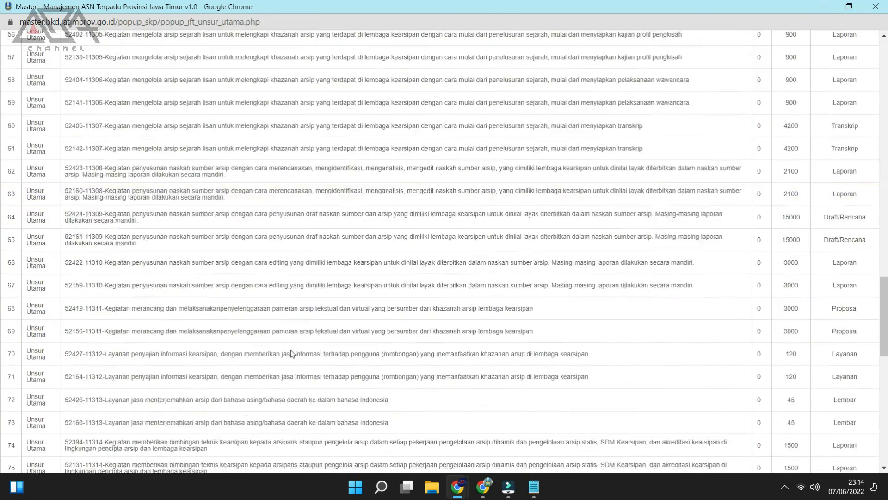
scroll(290, 351, "down", 10)
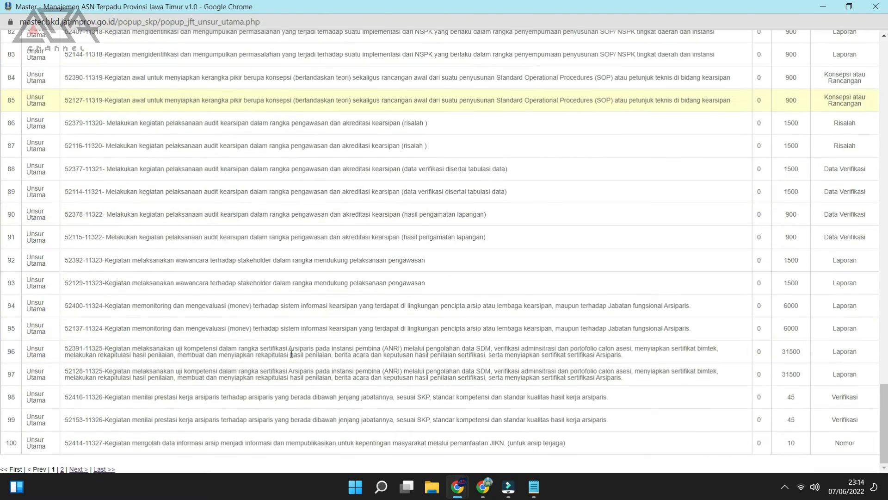
left_click(98, 469)
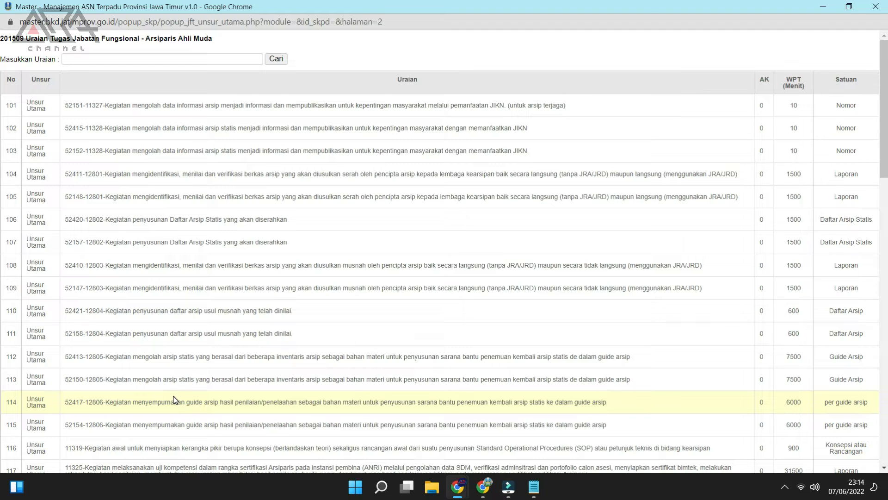
scroll(174, 400, "down", 7)
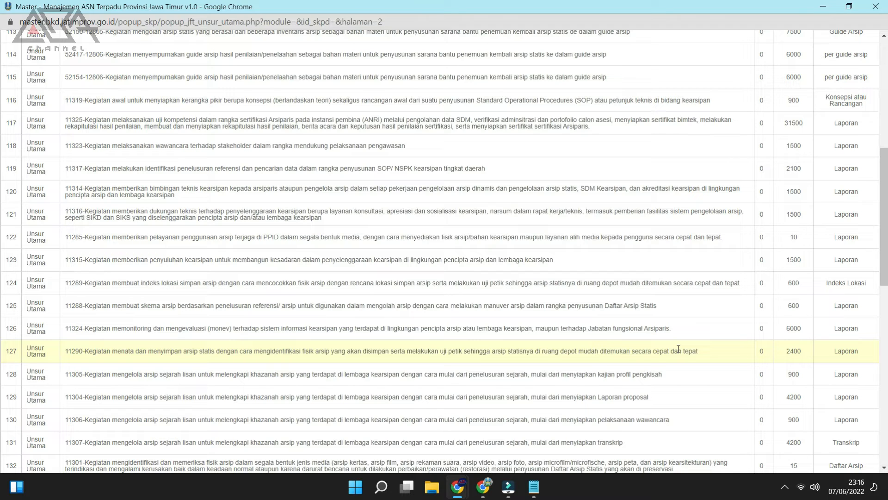
left_click(678, 350)
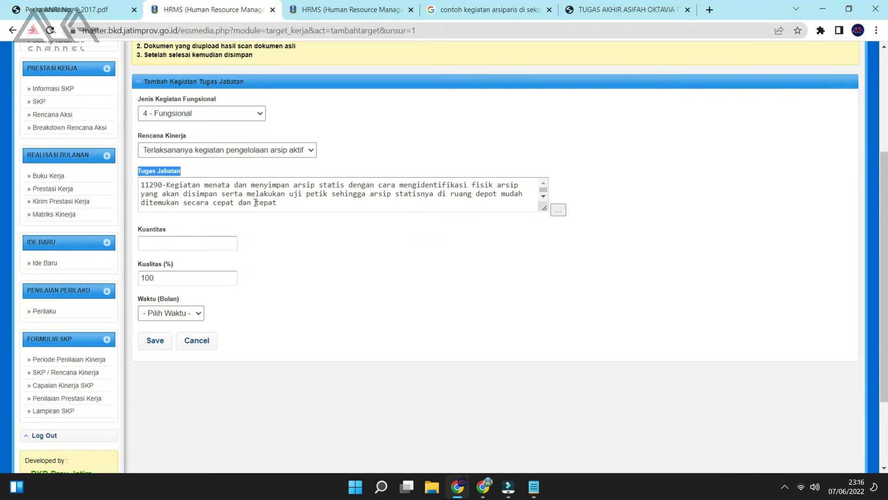
Enter 12 as the Kuantitas of the new Tugas Jabatan 11290.
left_click(197, 244)
left_click(301, 244)
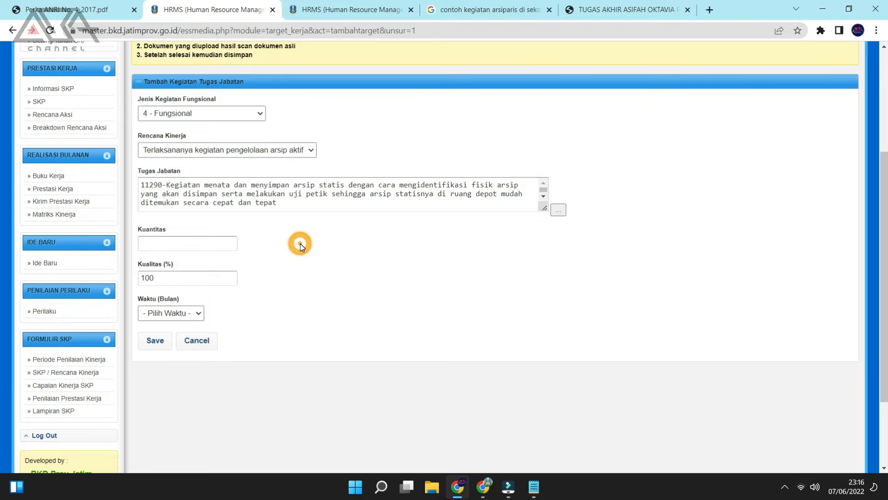
left_click(198, 243)
type("1")
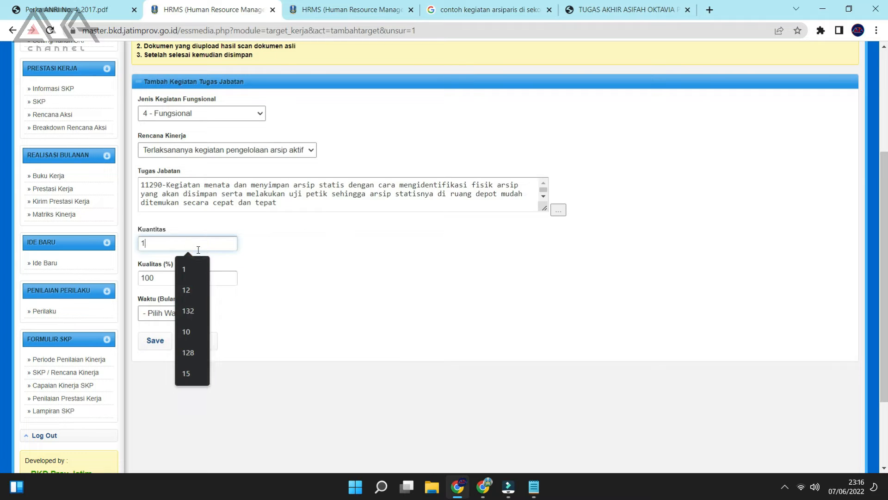
type("2")
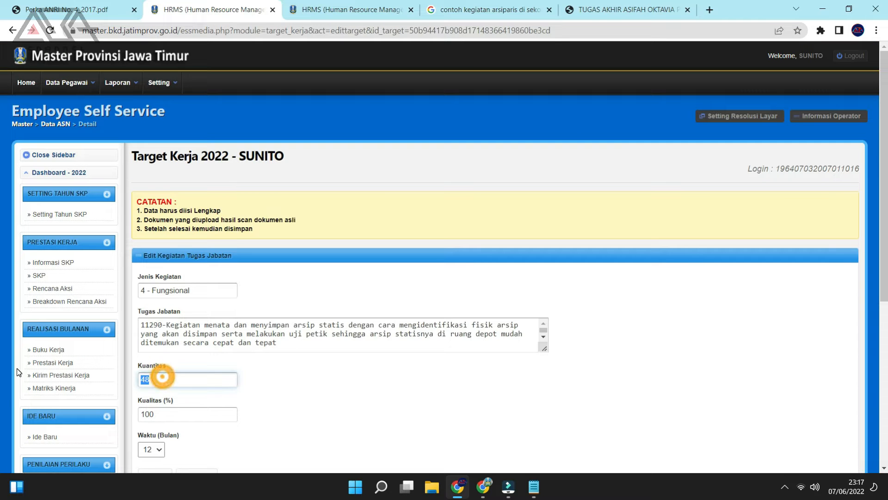
Change the Kuantitas of the existing 11290 target to 12 in its edit form and save the data.
type("12")
left_click(381, 412)
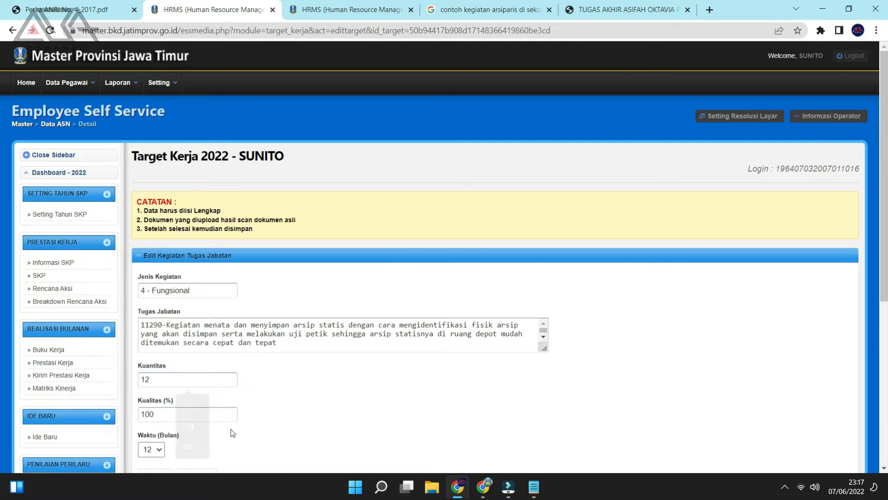
scroll(192, 443, "down", 2)
left_click(154, 362)
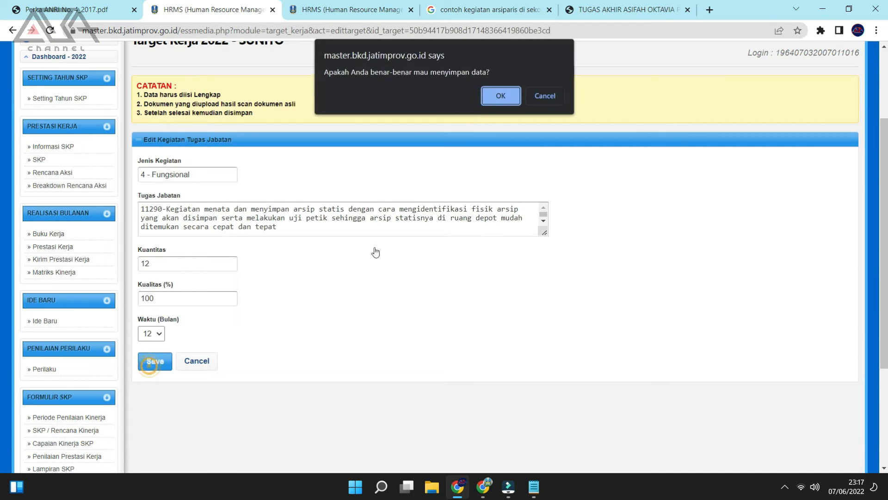
left_click(503, 94)
Switch to Notepad, mark entry 146 with code 12802 in the activity notes, and return to the portal's target list.
scroll(509, 147, "down", 5)
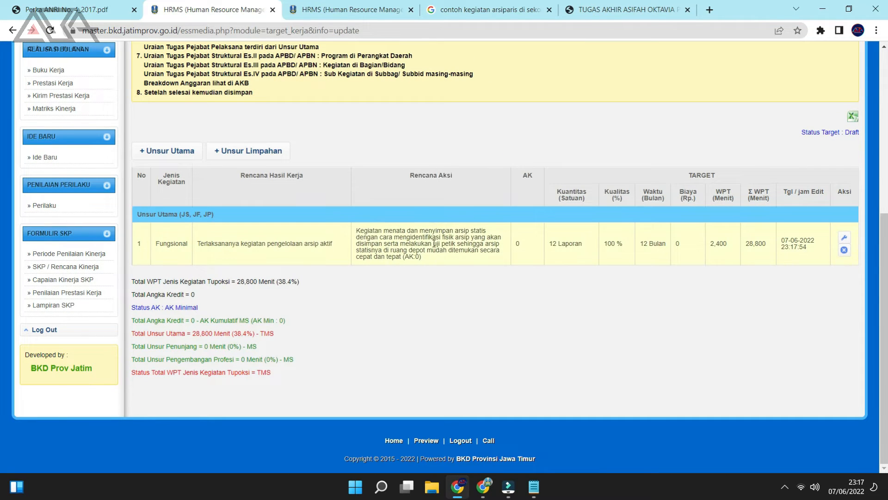
left_click(534, 496)
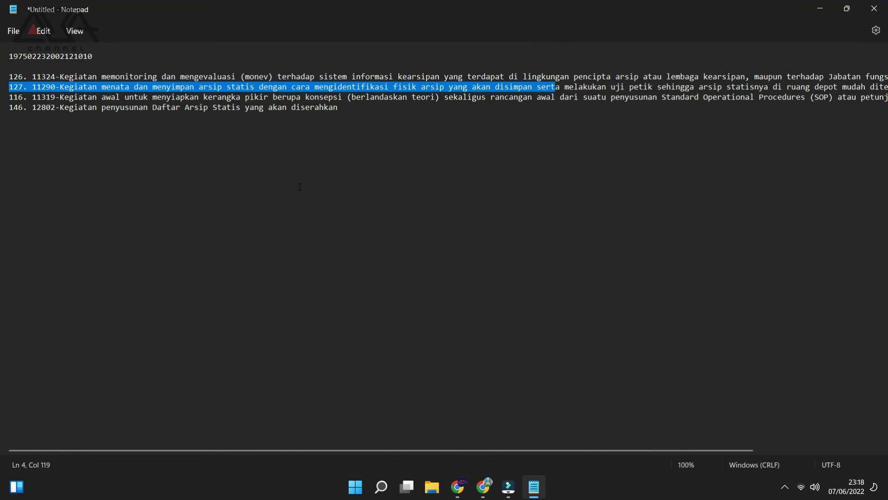
left_click_drag(342, 111, 77, 112)
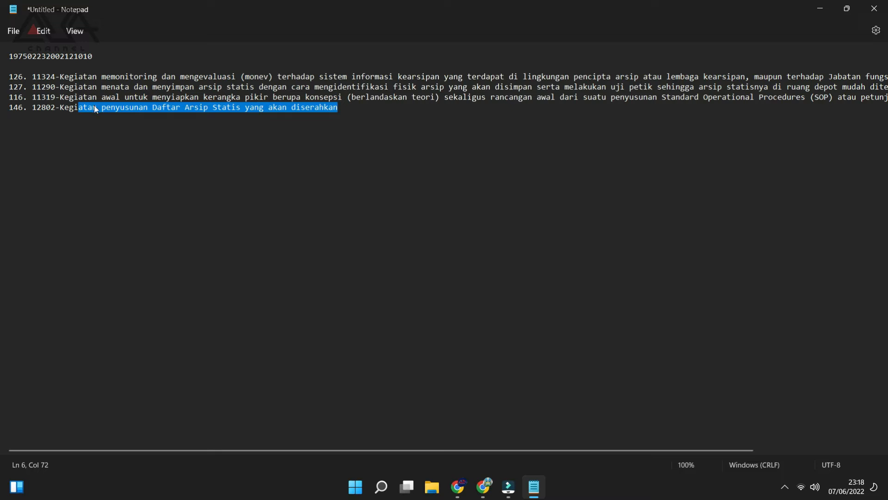
left_click(99, 125)
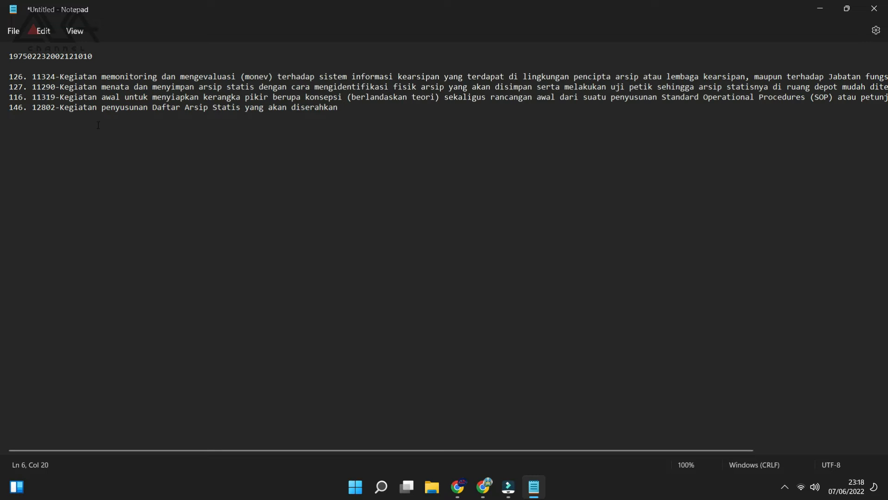
left_click(508, 487)
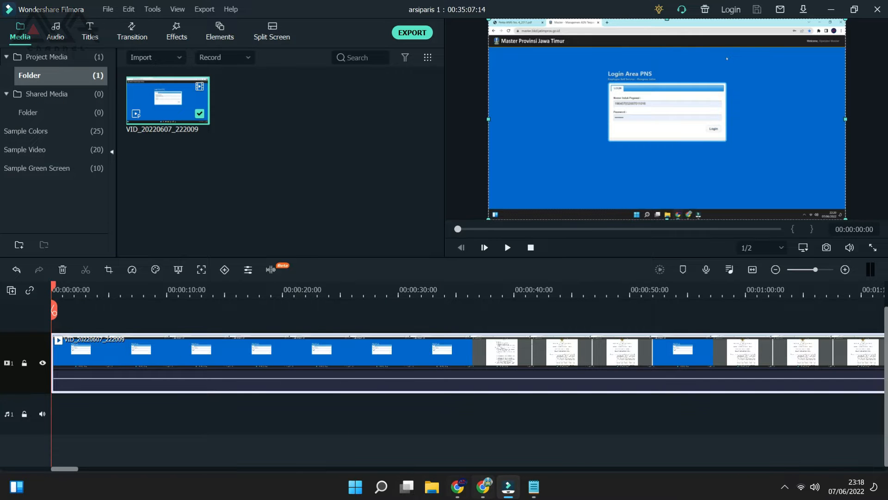
left_click(508, 487)
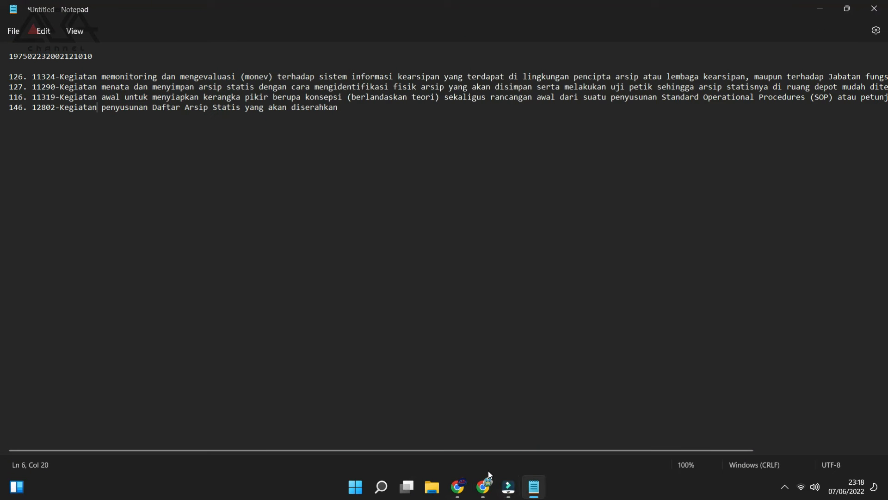
left_click(459, 487)
Start a new Unsur Utama target with "4 - Fungsional" as the Jenis Kegiatan Fungsional.
left_click(163, 152)
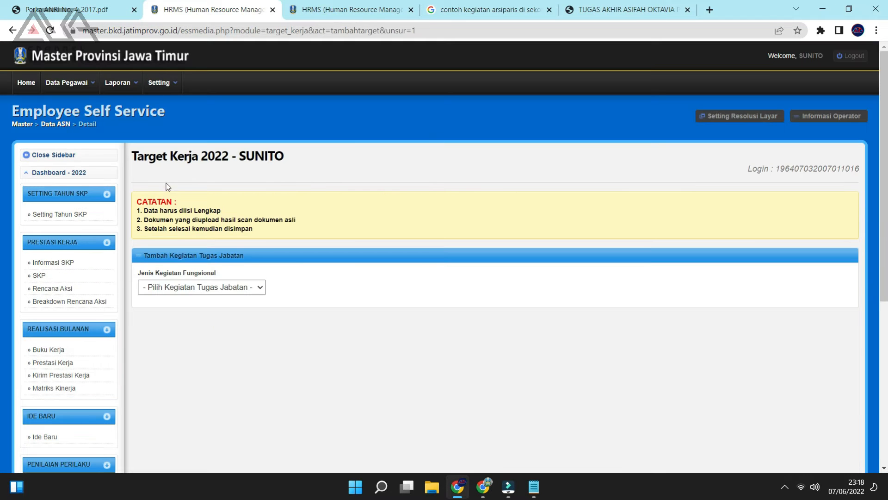
left_click(186, 287)
left_click(183, 310)
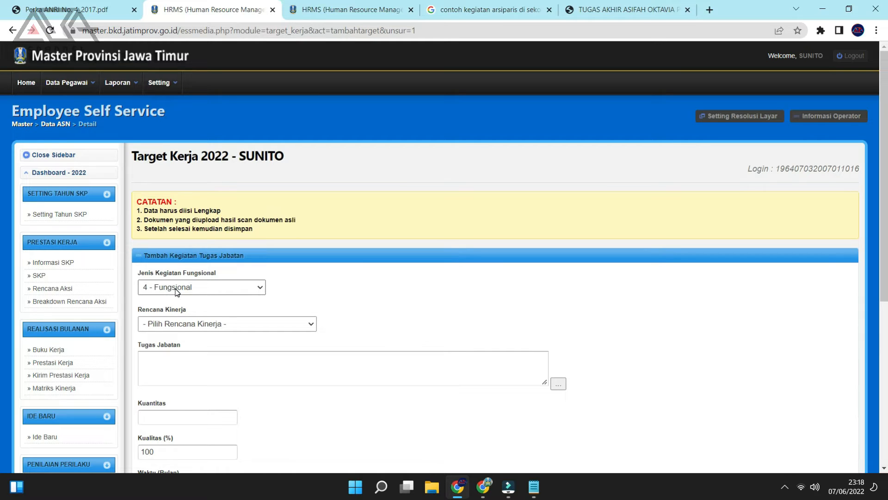
Choose "Terlaksananya kegiatan pengelolaan arsip aktif" as the Rencana Kinerja of the new target.
scroll(177, 291, "down", 3)
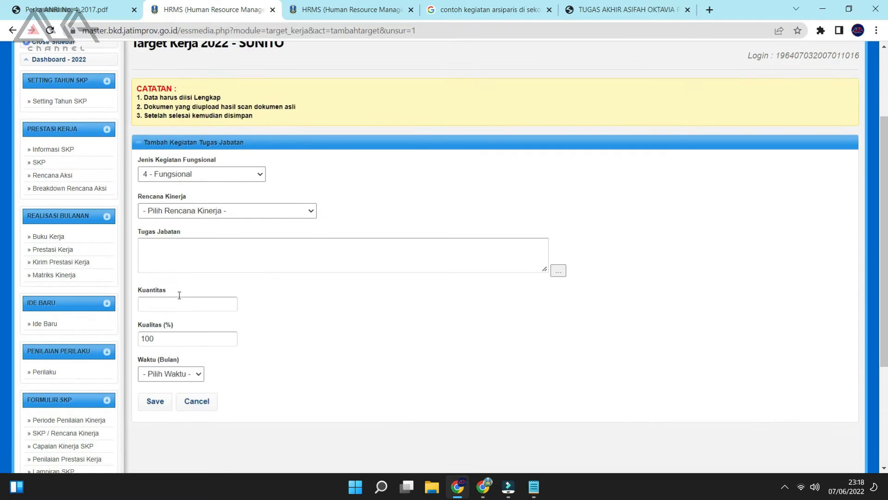
left_click(191, 204)
left_click(189, 221)
left_click(198, 208)
left_click(198, 230)
left_click(205, 243)
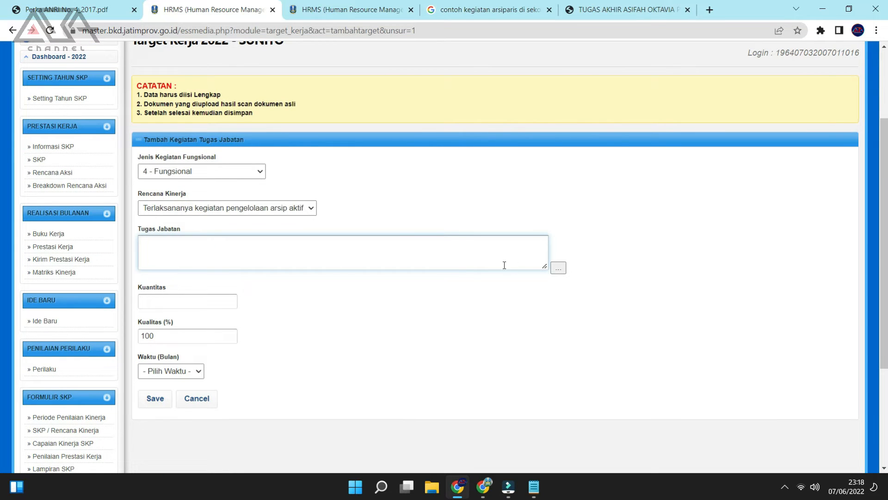
left_click(188, 192)
triple_click(190, 194)
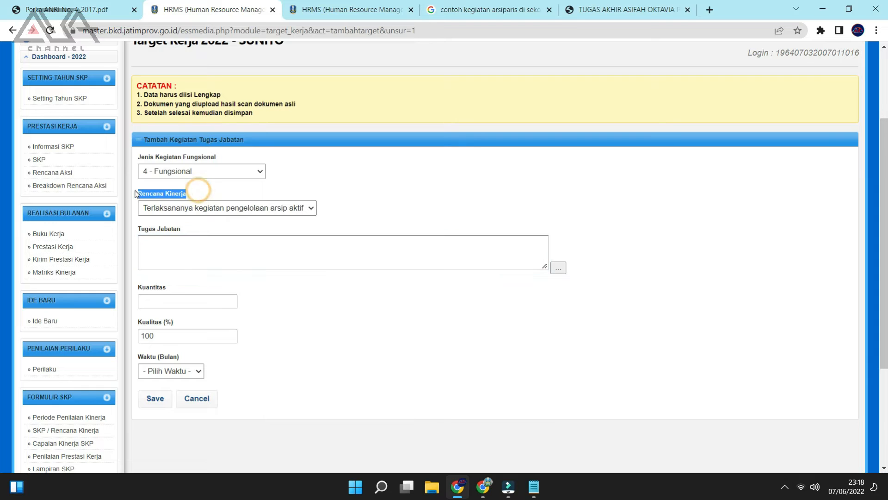
left_click(198, 207)
left_click(198, 228)
left_click(233, 208)
left_click(233, 208)
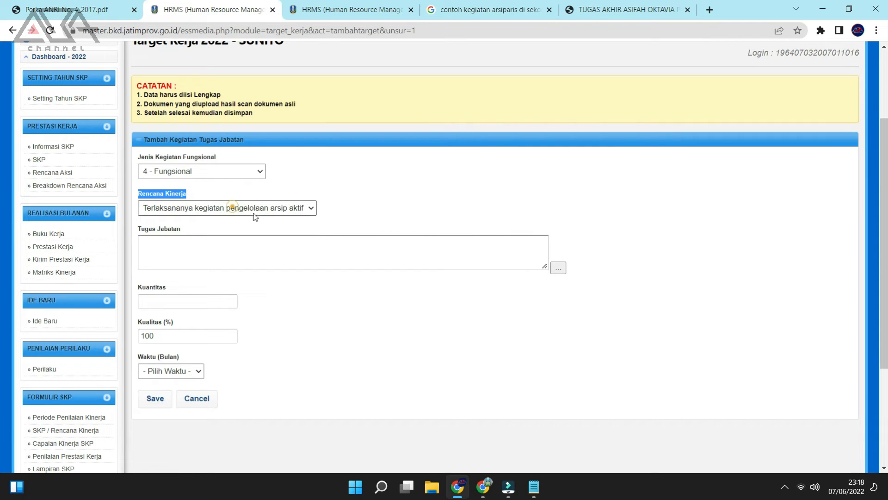
Find entry 146, "12802-Kegiatan penyusunan Daftar Arsip Statis yang akan diserahkan", on page 2 of the activity list and pick it as the Tugas Jabatan.
left_click(559, 268)
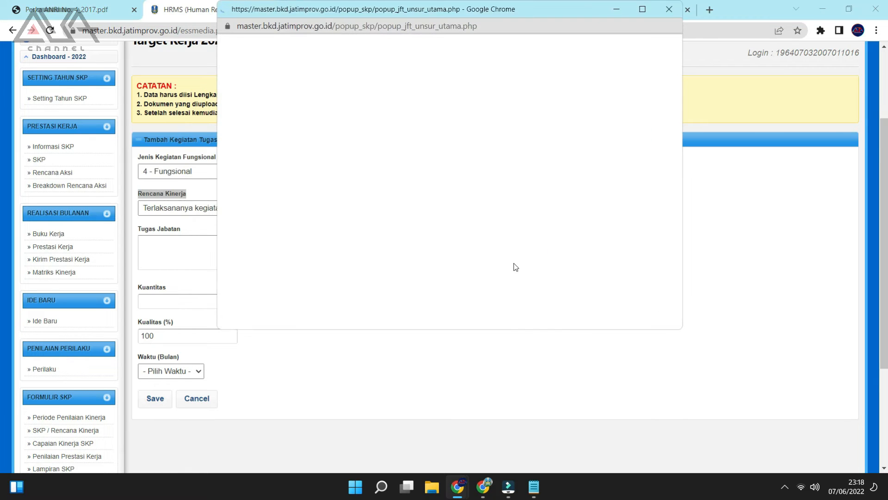
left_click(535, 490)
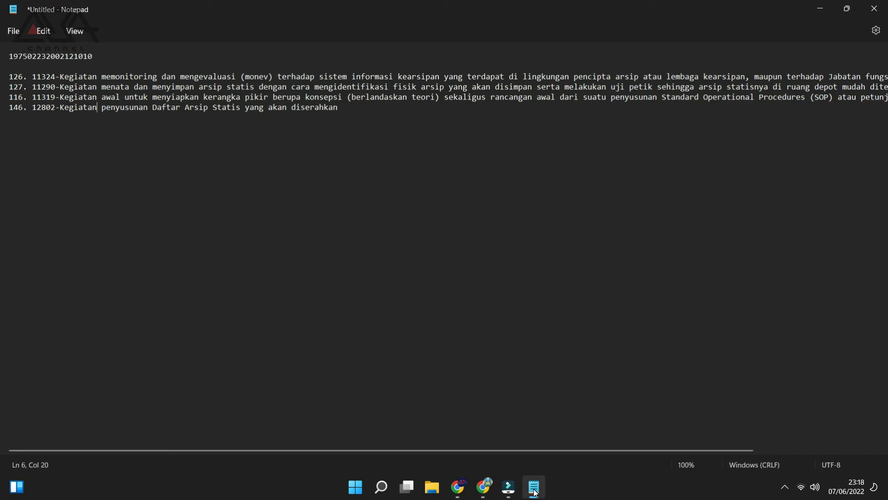
left_click(534, 492)
scroll(335, 286, "down", 10)
scroll(335, 286, "down", 20)
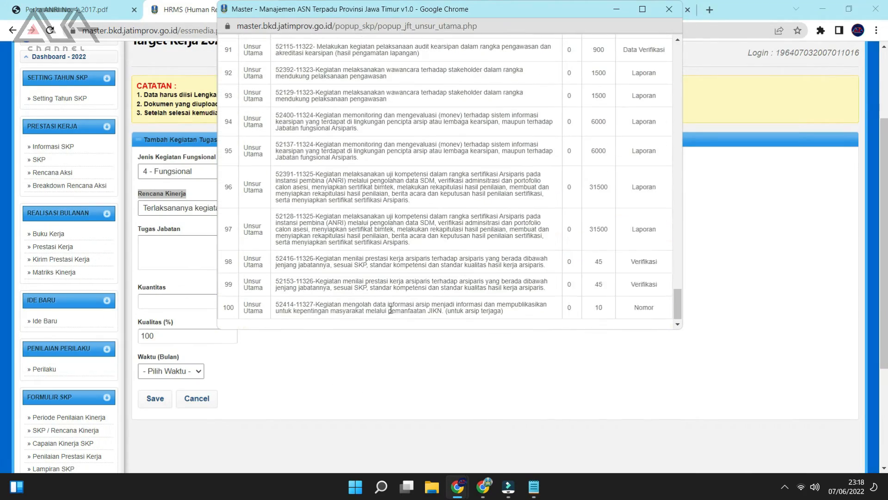
left_click(643, 9)
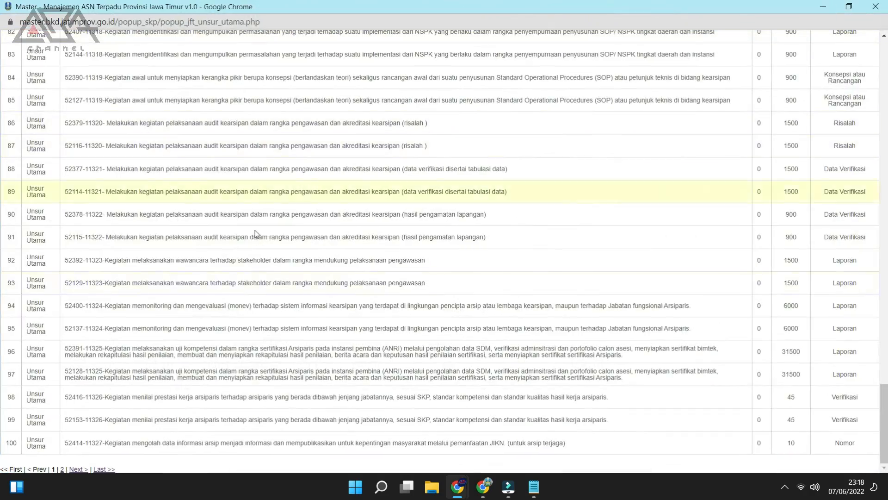
left_click(92, 469)
scroll(134, 335, "down", 6)
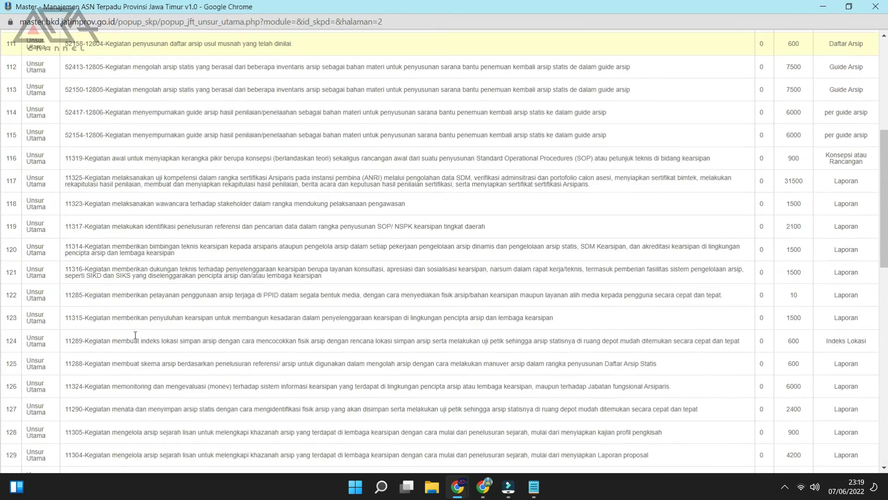
scroll(135, 335, "down", 10)
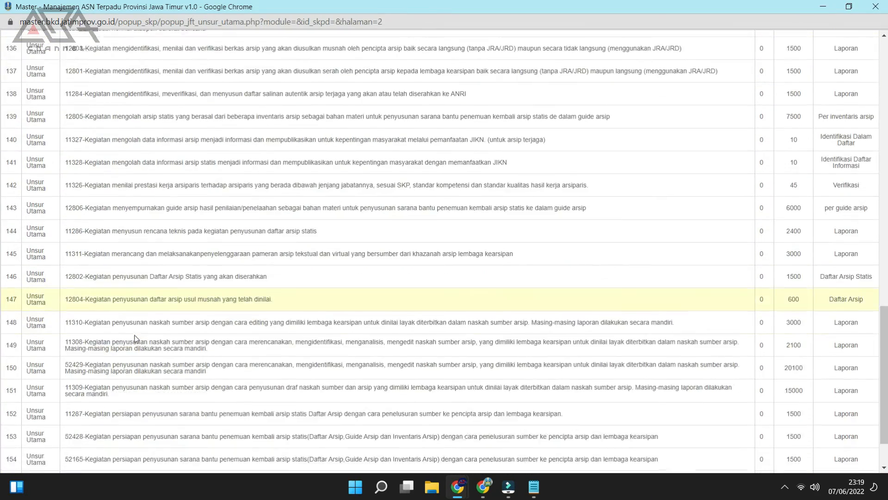
scroll(136, 338, "down", 2)
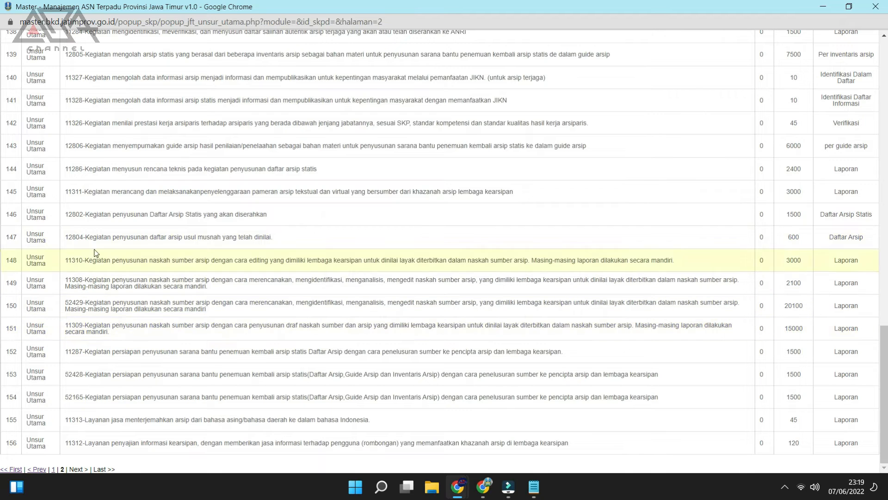
left_click(141, 216)
Set the Kuantitas to 12 and the Waktu to 12 months for the 12802 target, and save it.
left_click(148, 296)
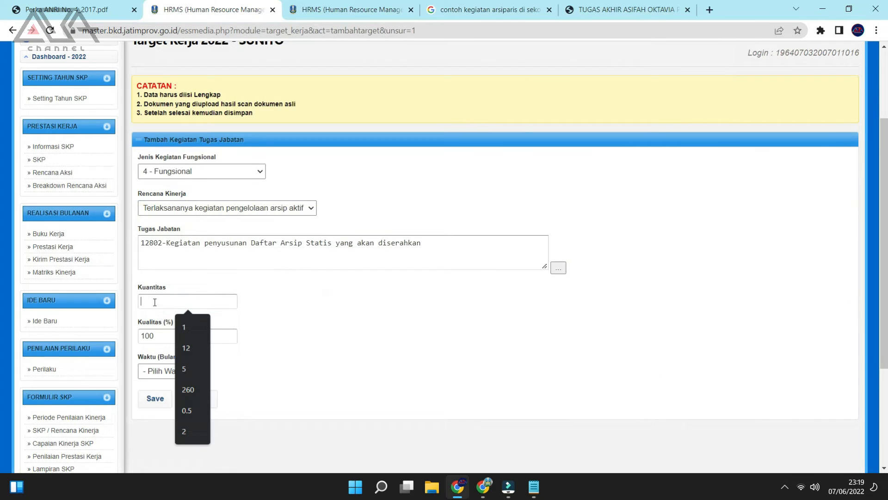
type("12")
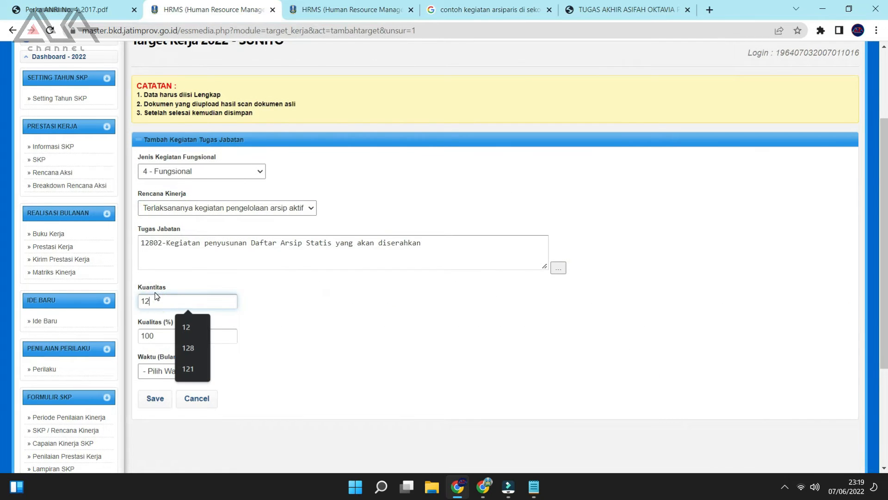
left_click(162, 370)
left_click(148, 357)
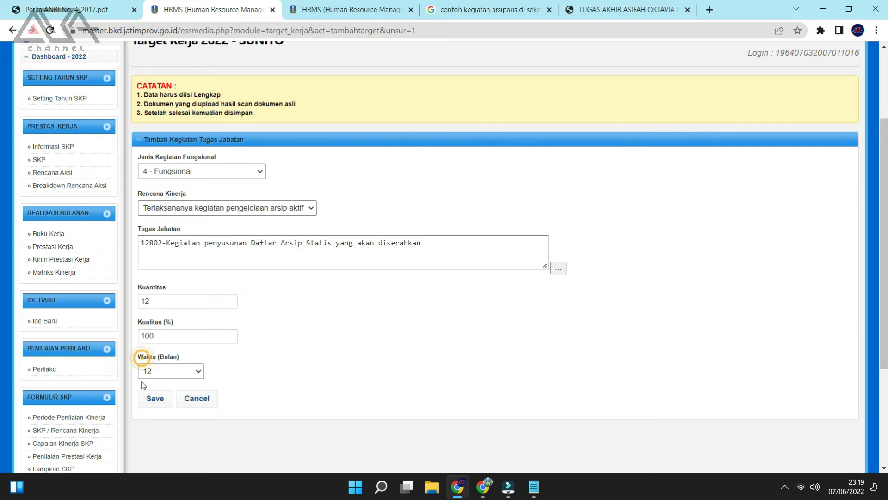
left_click(146, 392)
left_click(505, 91)
scroll(490, 110, "down", 8)
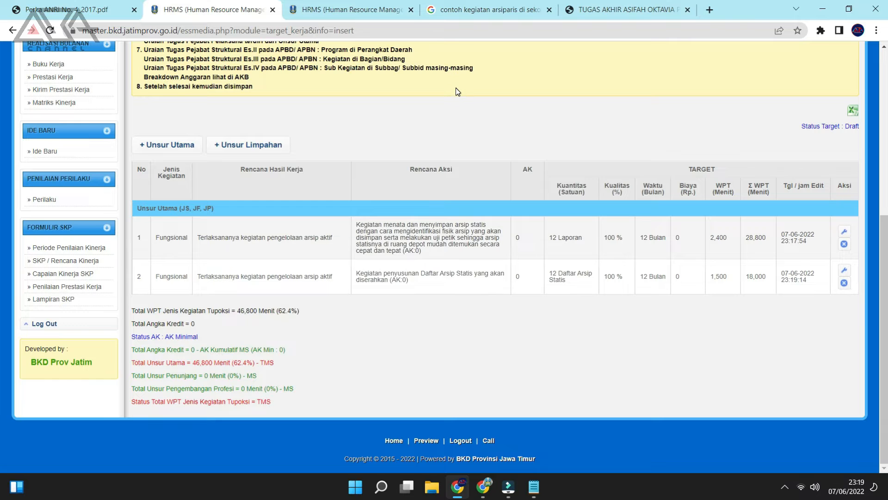
Switch to Notepad, mark entry 116 with code 11319 in the activity notes, and return to the portal.
left_click(534, 486)
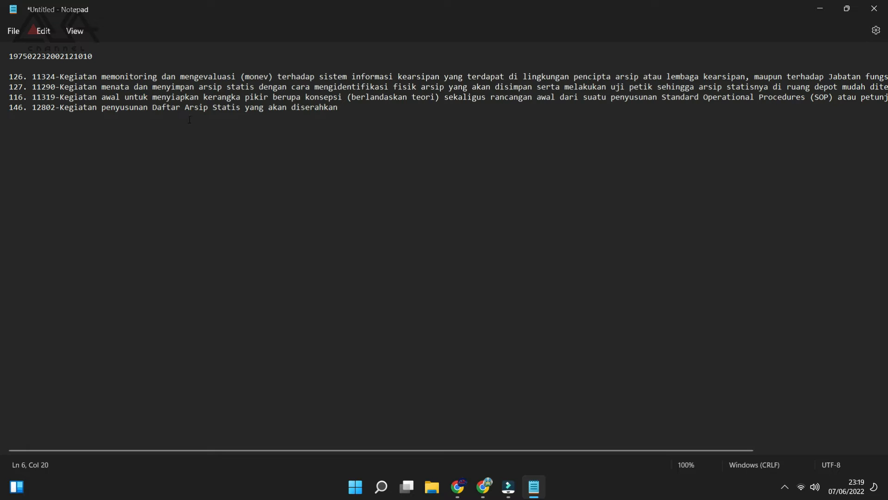
left_click_drag(98, 97, 585, 103)
left_click_drag(644, 104, 874, 99)
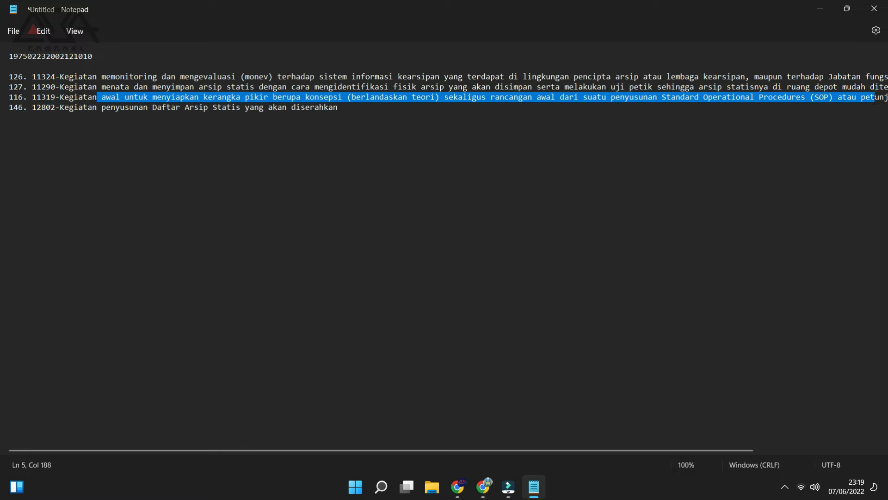
left_click(540, 494)
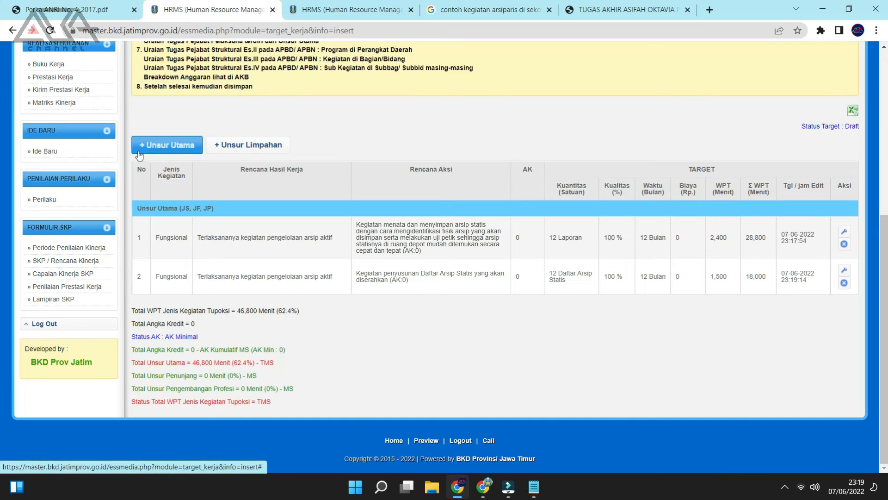
Start another Unsur Utama target with "4 - Fungsional" as the Jenis Kegiatan and "Terlaksananya kegiatan pengelolaan arsip aktif" as the Rencana Kinerja.
left_click(161, 147)
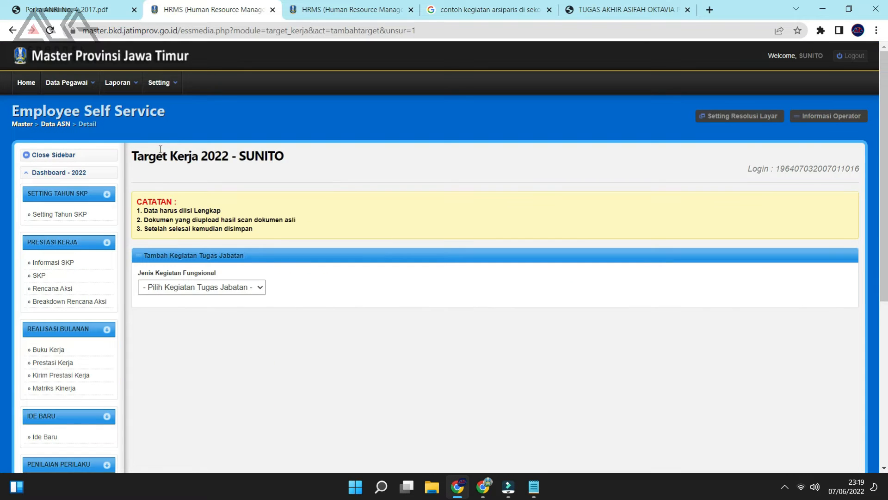
left_click(198, 235)
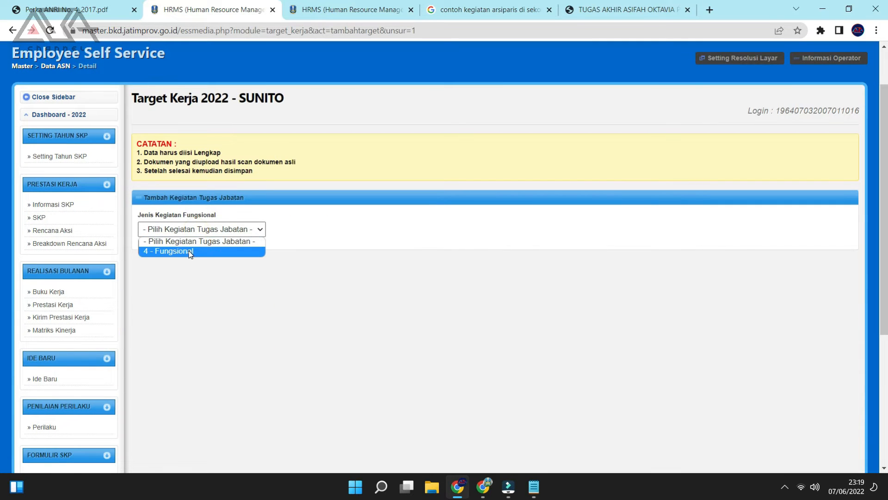
left_click(189, 253)
left_click(213, 265)
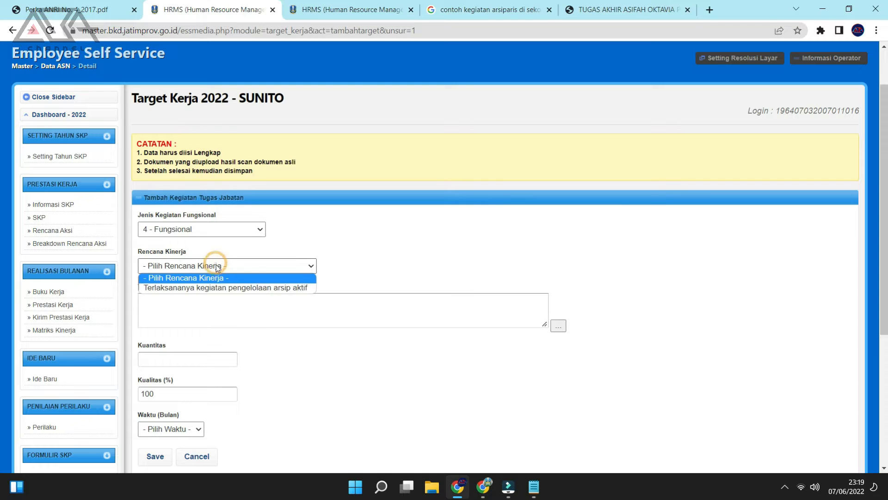
left_click(211, 288)
scroll(284, 262, "down", 3)
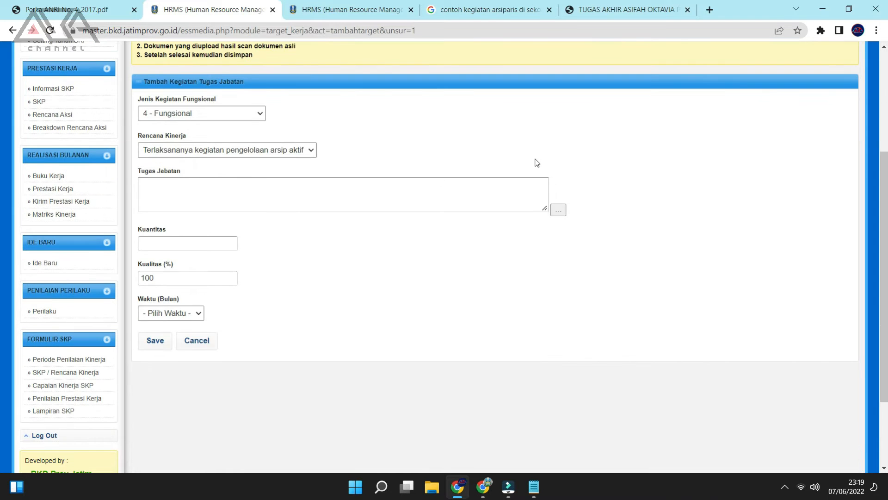
Find entry 116, "11319-Kegiatan awal untuk menyiapkan kerangka pikir berupa konsepsi", on page 2 of the activity list and pick it as the Tugas Jabatan.
left_click(558, 210)
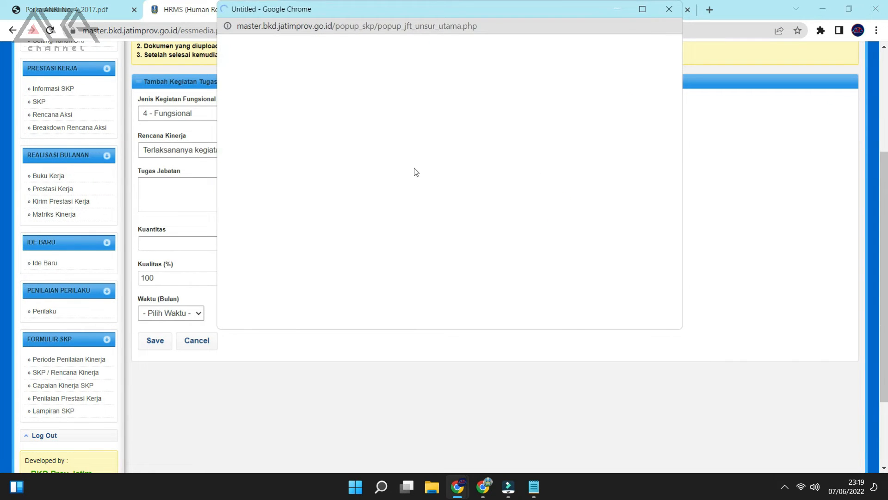
left_click(534, 486)
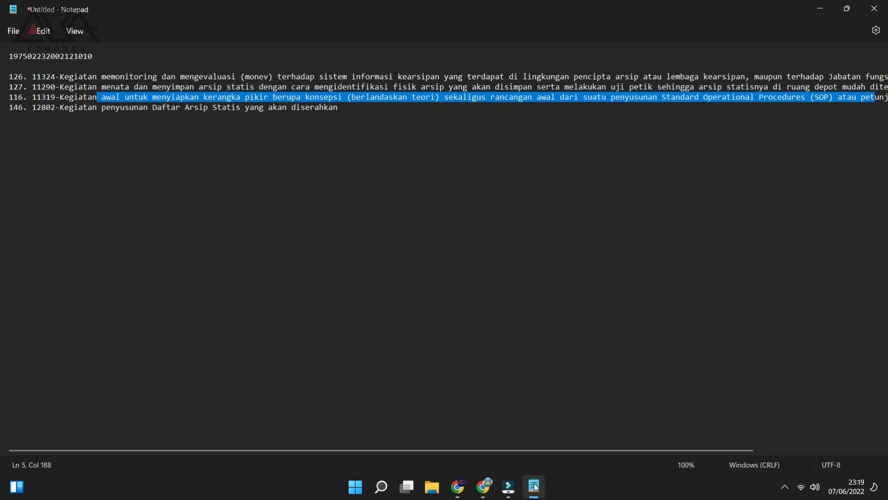
left_click(534, 485)
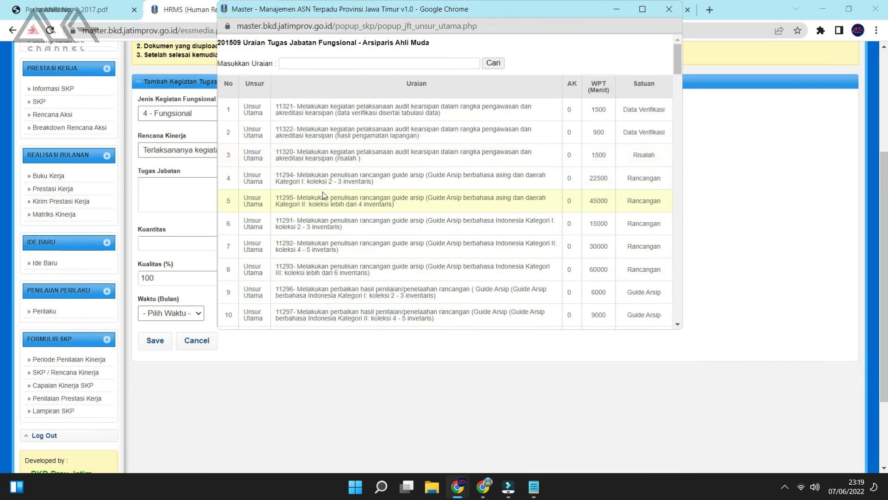
scroll(323, 191, "down", 20)
scroll(302, 296, "down", 15)
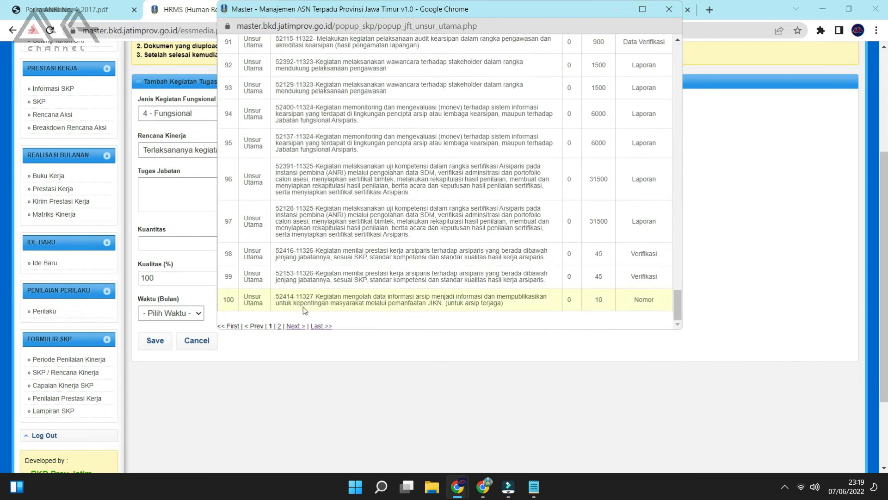
left_click(295, 326)
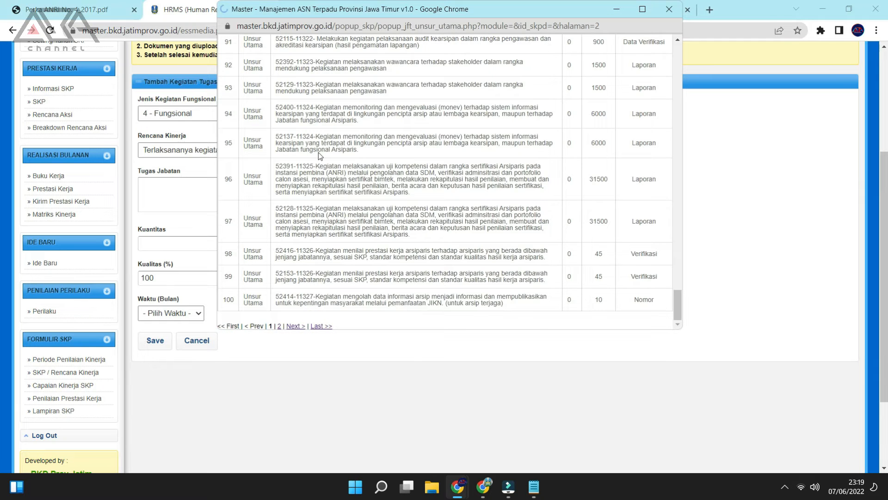
scroll(319, 152, "down", 4)
scroll(318, 152, "down", 3)
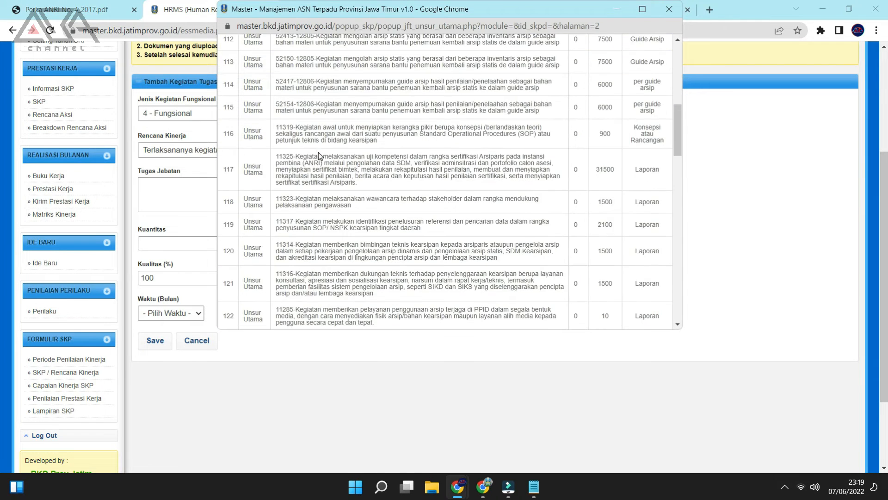
left_click(319, 152)
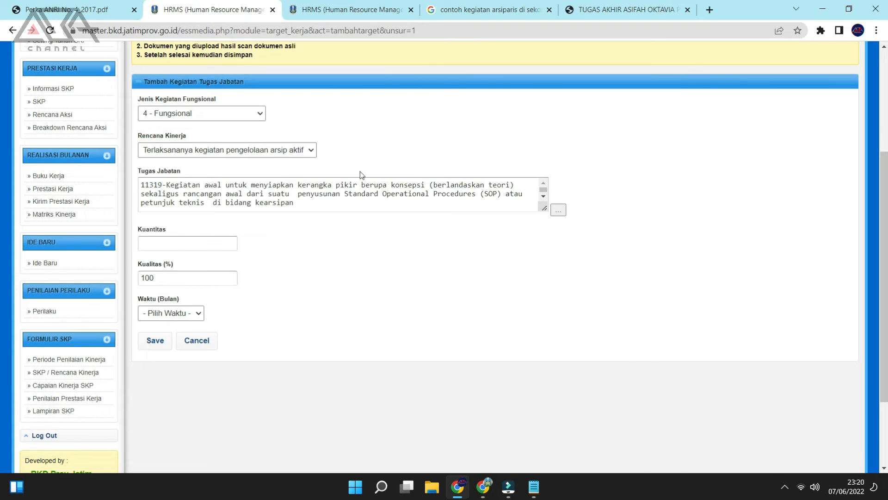
left_click(64, 10)
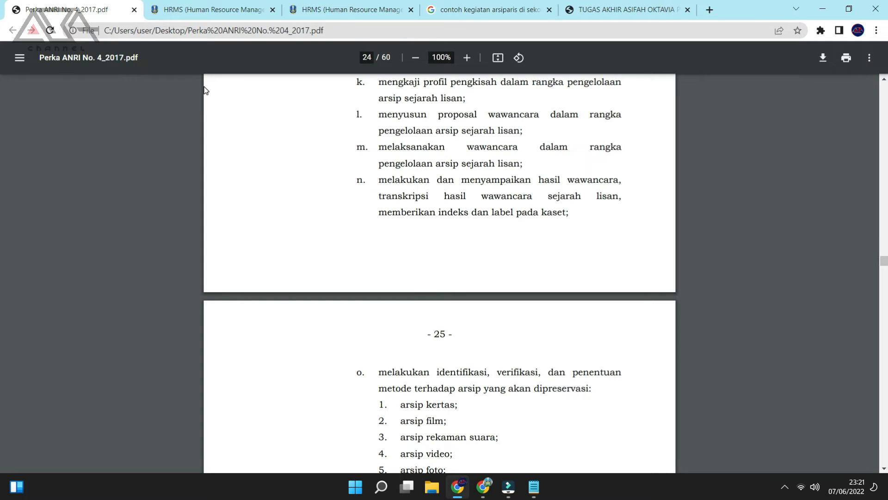
left_click(189, 10)
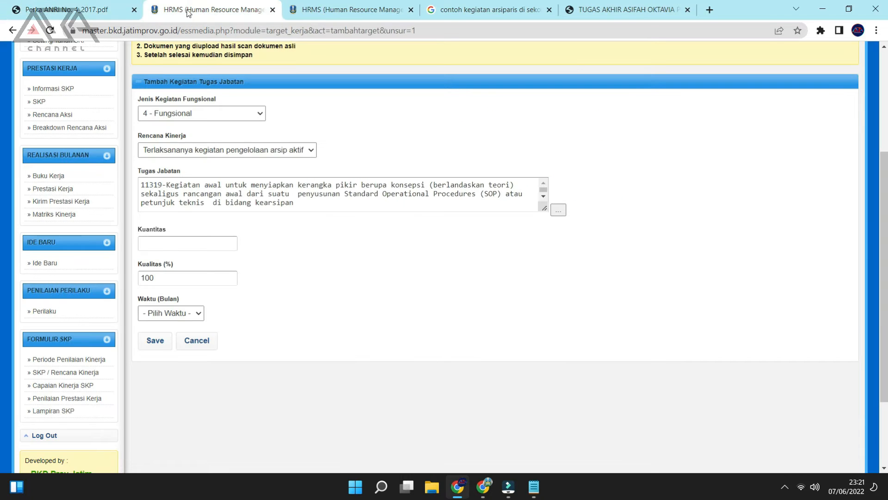
scroll(319, 128, "up", 3)
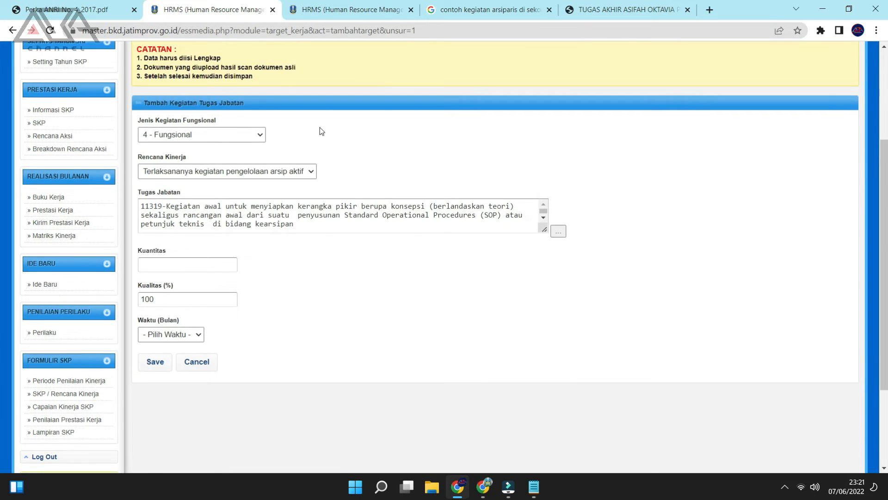
left_click(90, 11)
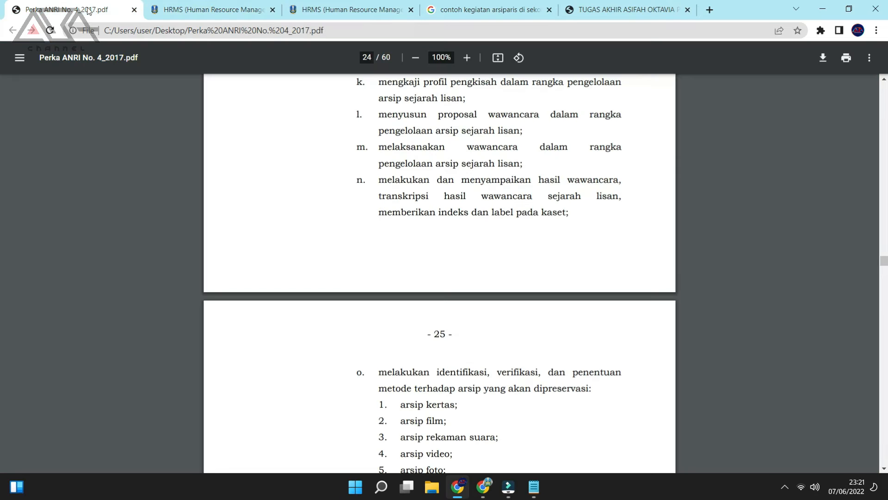
left_click(170, 6)
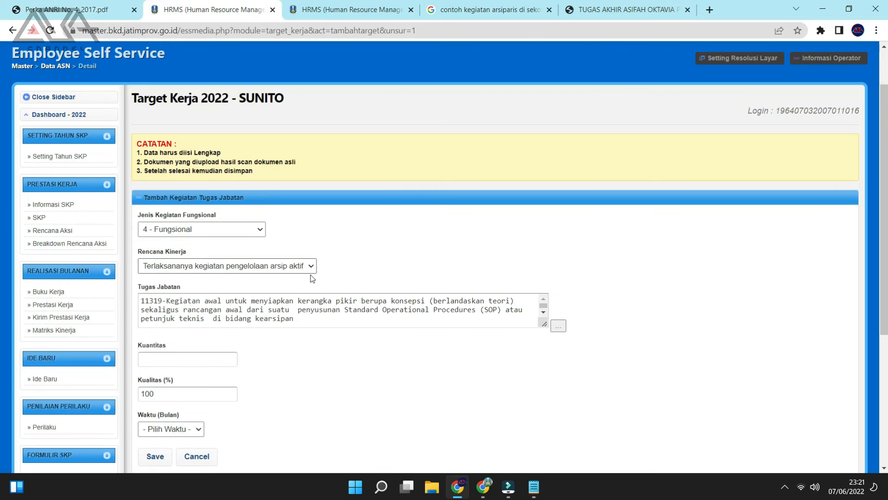
Set the Kuantitas to 4 and the Waktu to 1 month for the 11319 target, and save it.
scroll(307, 282, "down", 2)
left_click(219, 247)
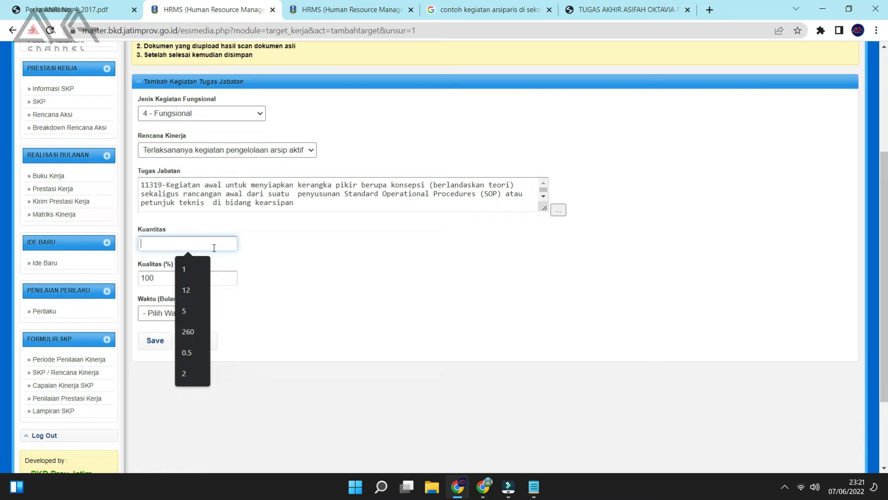
type("4")
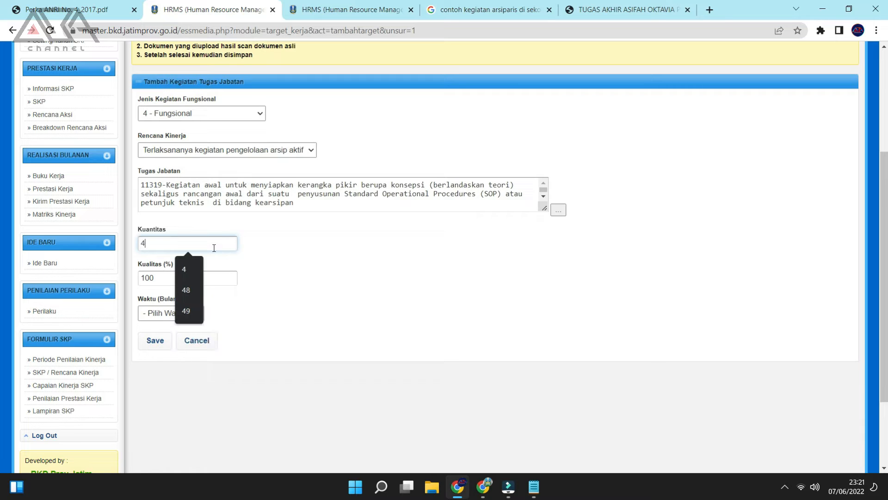
left_click(158, 313)
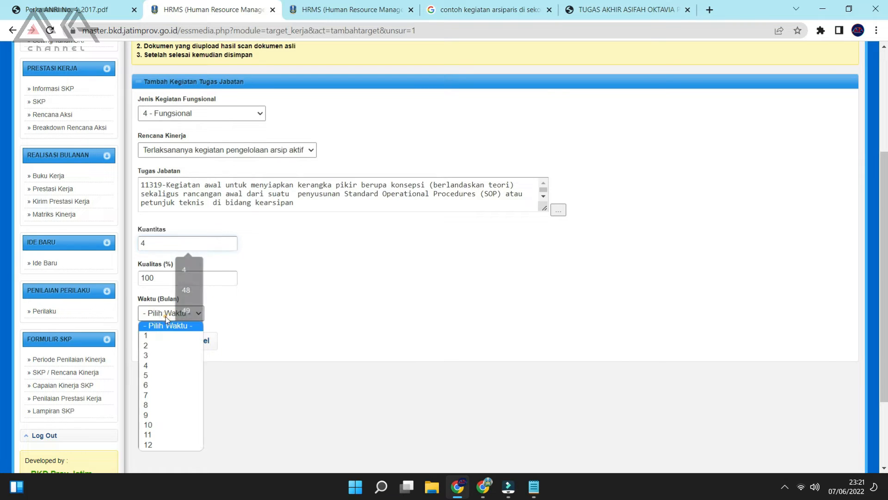
left_click(163, 338)
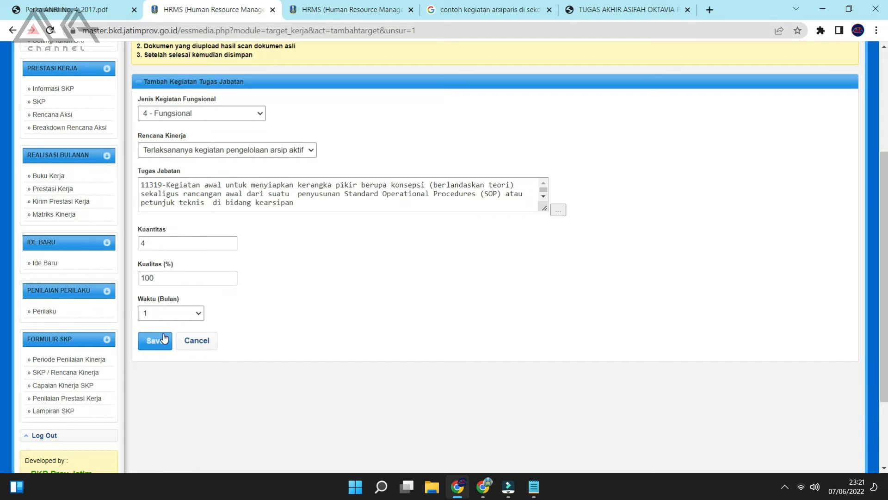
left_click(155, 340)
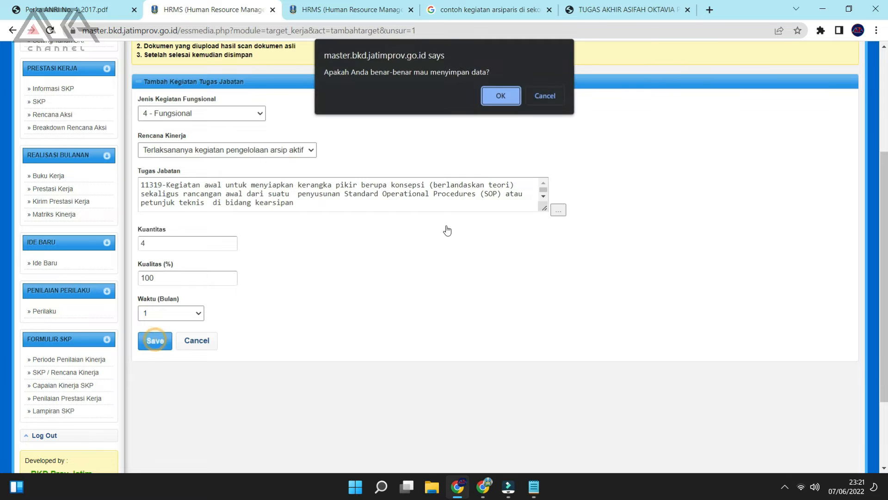
left_click(497, 95)
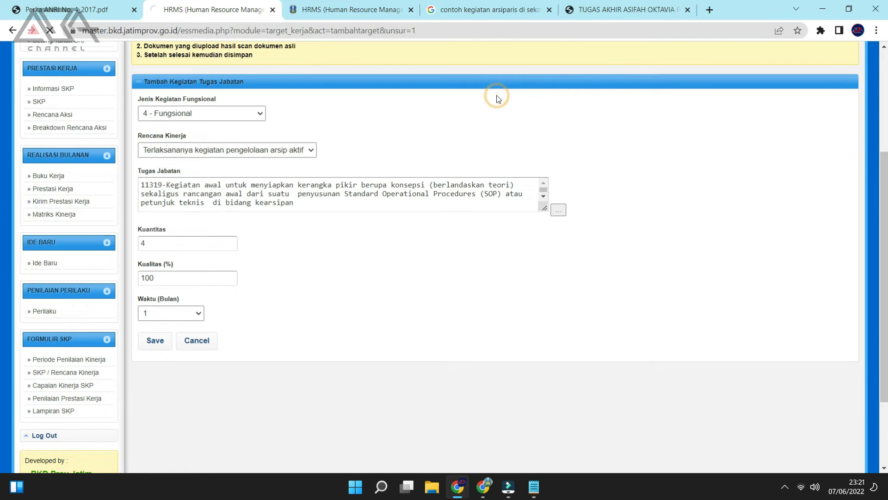
Review the Unsur Utama target list, checking the first activity's Kuantitas and the Total WPT Jenis Kegiatan Tupoksi.
scroll(534, 236, "down", 5)
scroll(534, 236, "down", 2)
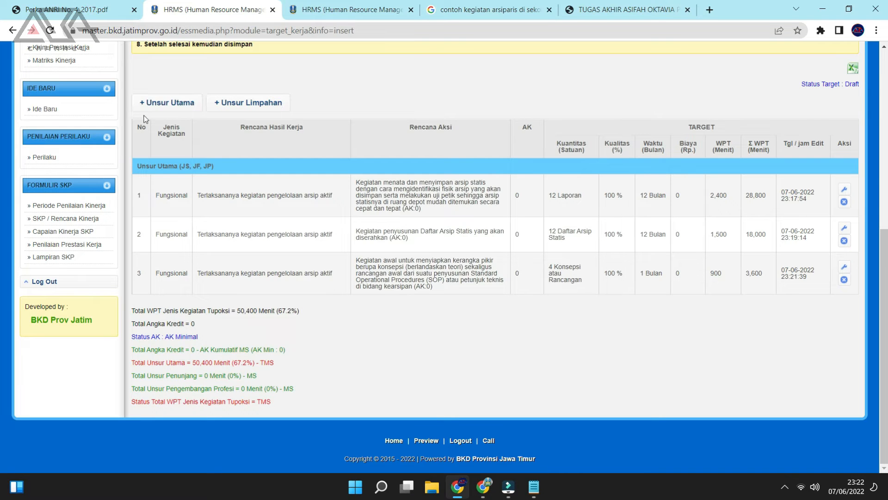
left_click(72, 5)
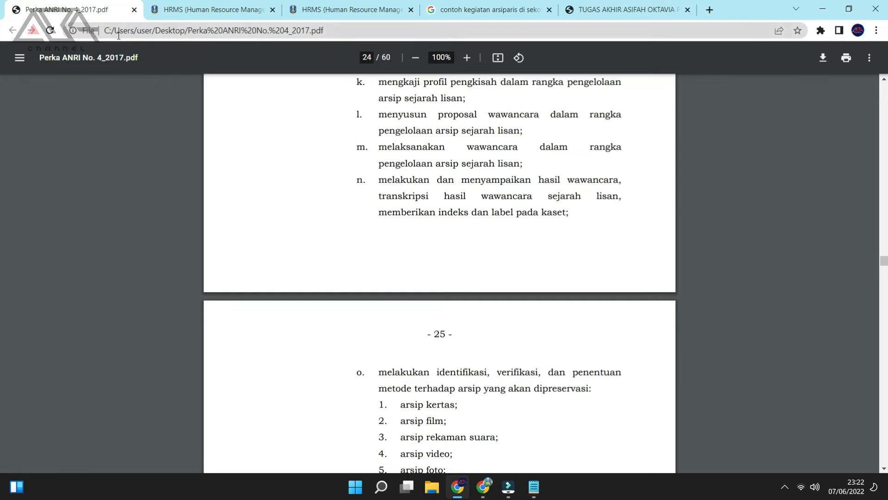
left_click(197, 15)
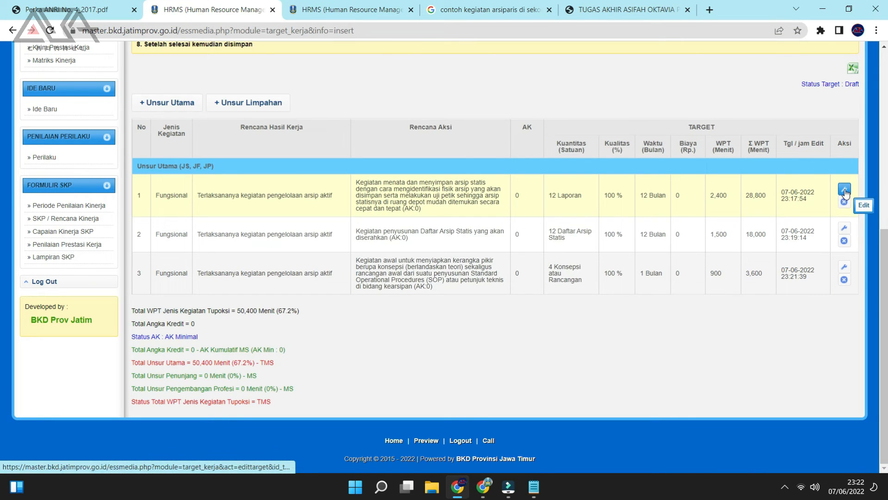
left_click_drag(590, 207, 546, 196)
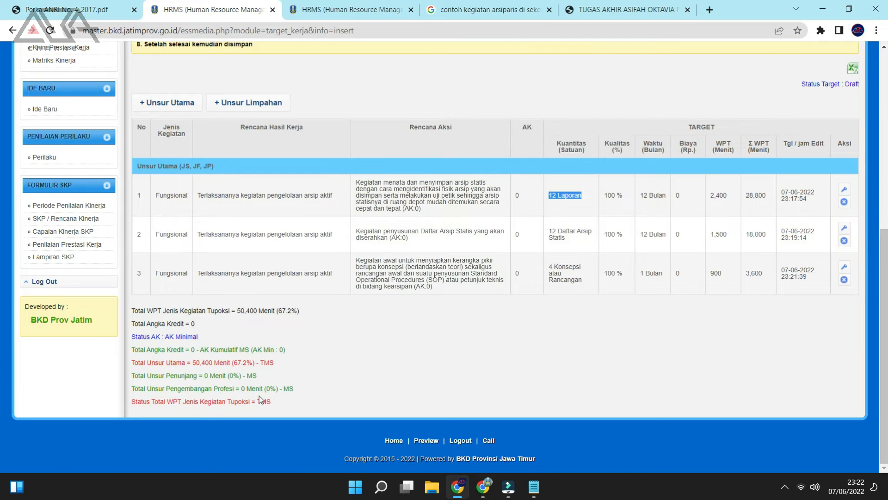
left_click_drag(259, 311, 225, 311)
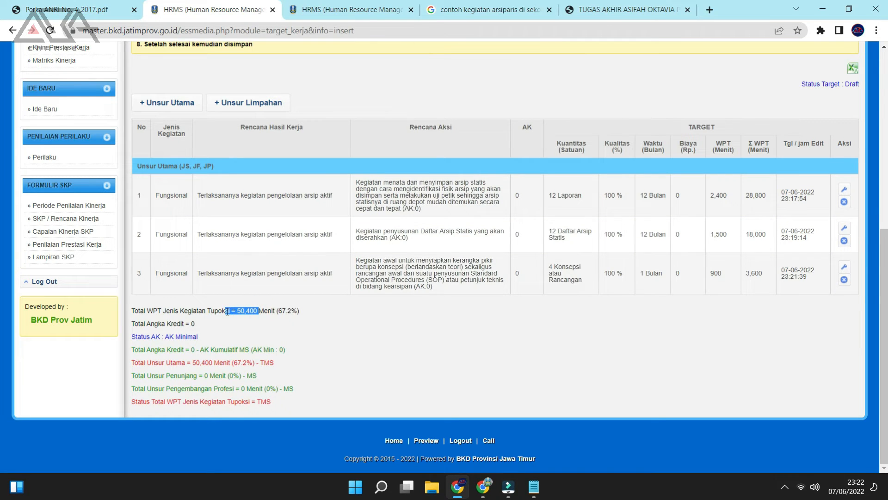
Edit the first target, "Kegiatan menata dan menyimpan arsip statis", to a Kuantitas of 24 and save it.
left_click(845, 189)
left_click_drag(171, 374, 1, 383)
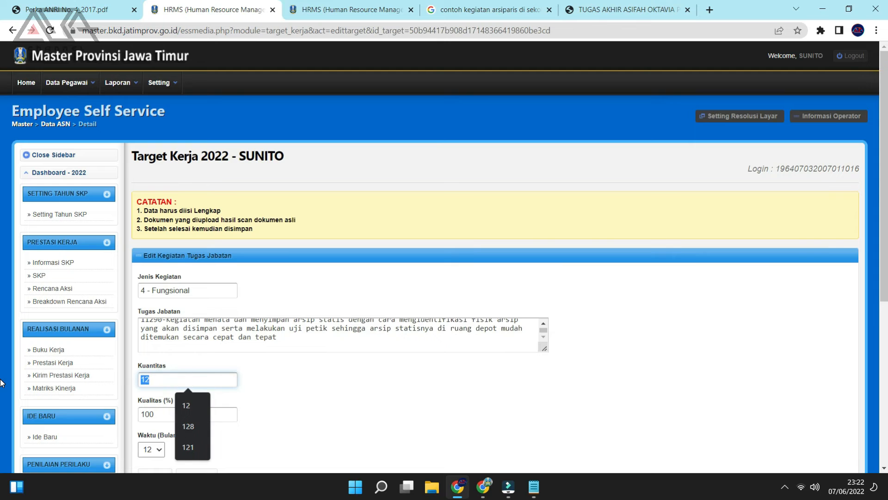
type("24")
scroll(184, 325, "down", 6)
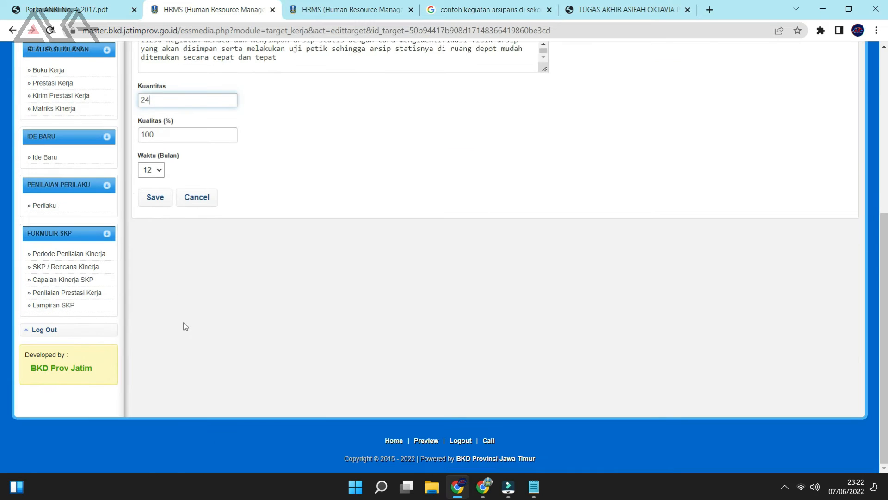
left_click(159, 204)
left_click(502, 95)
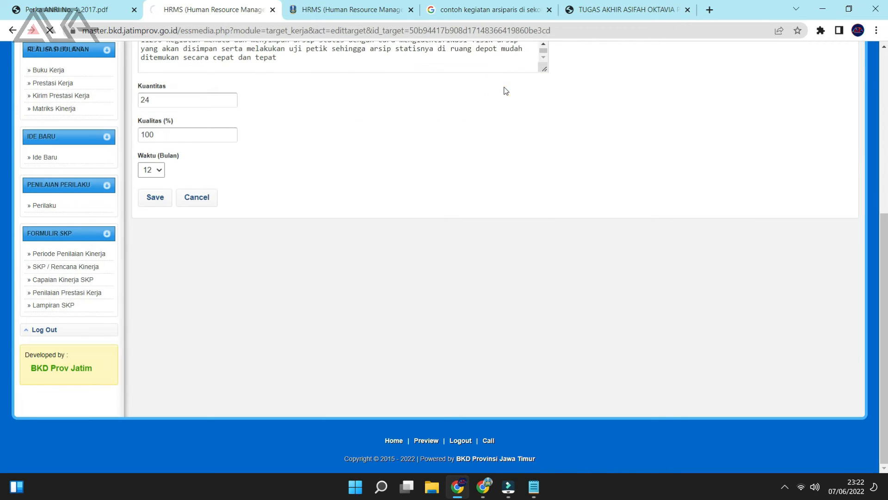
Send the targets to the direct superior with "Kirim Ke Atasan Langsung" and check the submission's status and note fields.
scroll(487, 124, "down", 6)
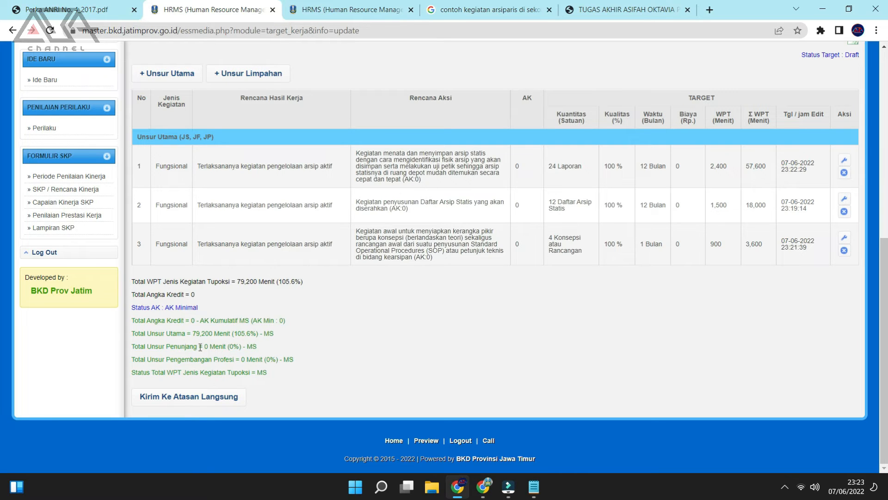
left_click(202, 404)
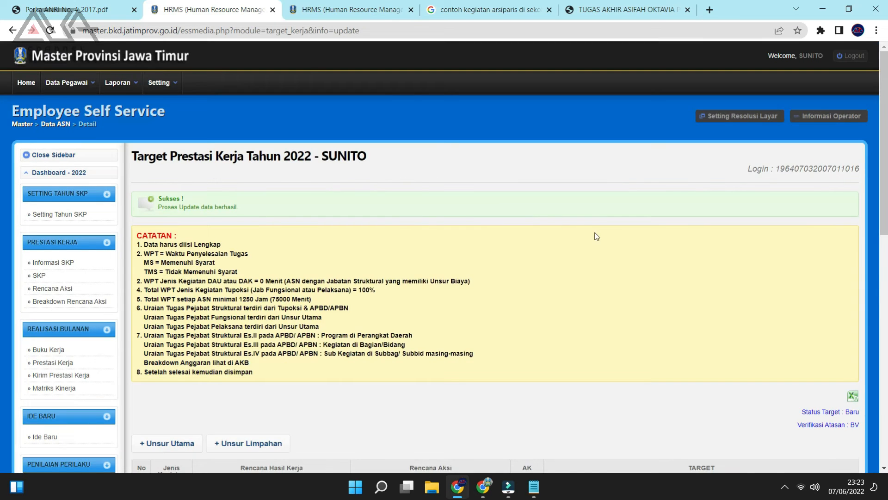
scroll(597, 236, "down", 4)
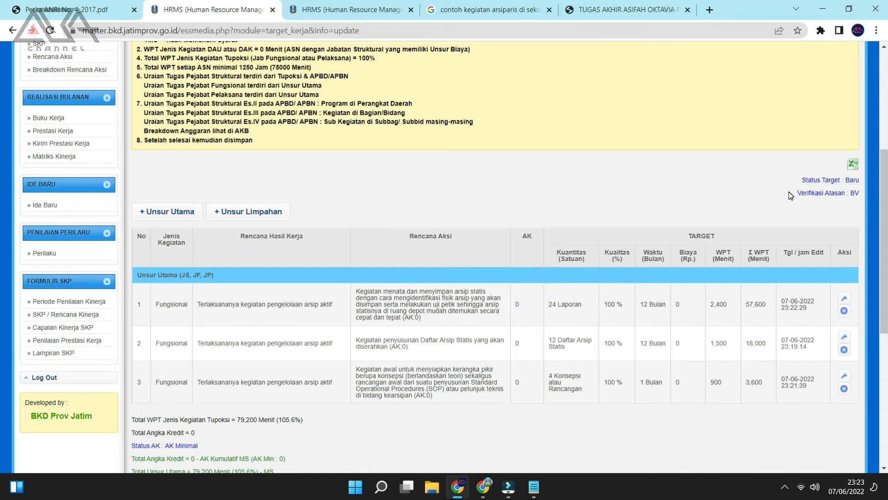
scroll(842, 198, "down", 5)
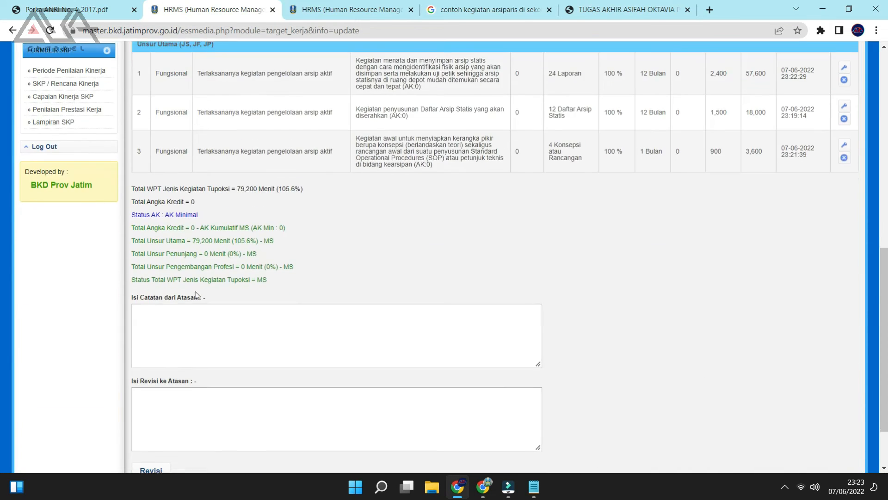
scroll(254, 185, "down", 2)
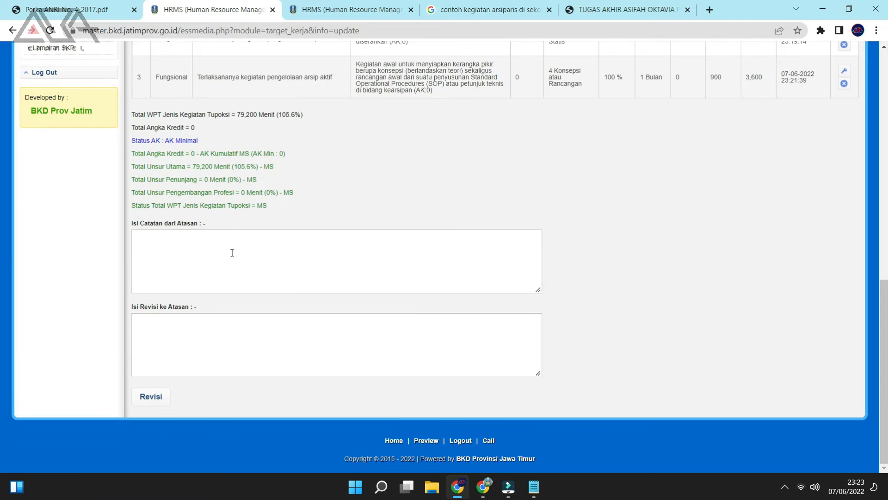
scroll(509, 388, "up", 5)
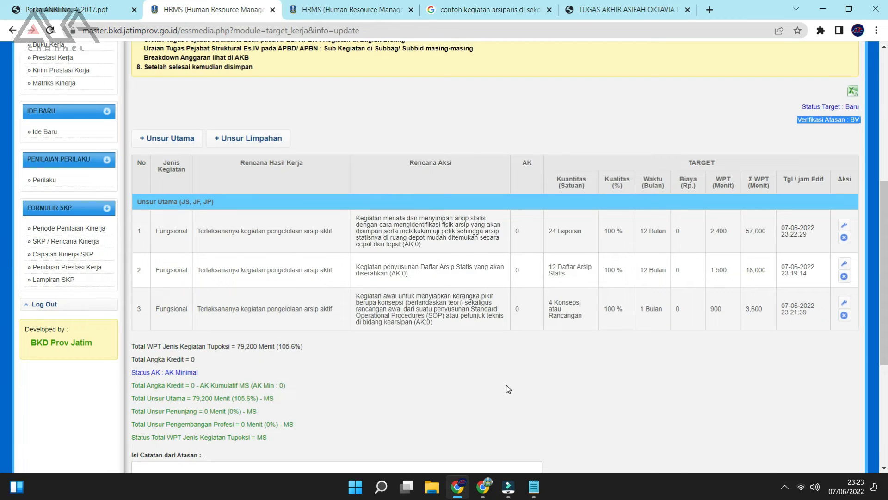
Reload the target page and check the Verifikasi Atasan status and the Total WPT Jenis Kegiatan Tupoksi.
left_click(392, 113)
right_click(391, 112)
left_click(421, 148)
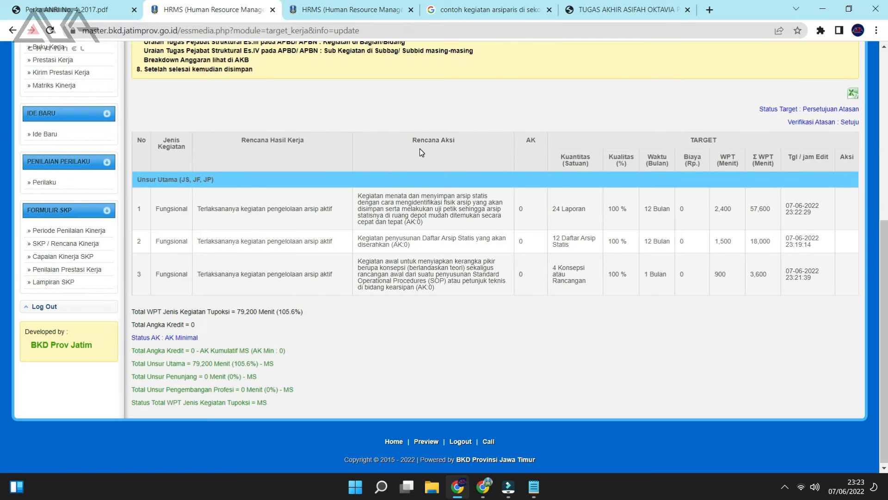
triple_click(792, 122)
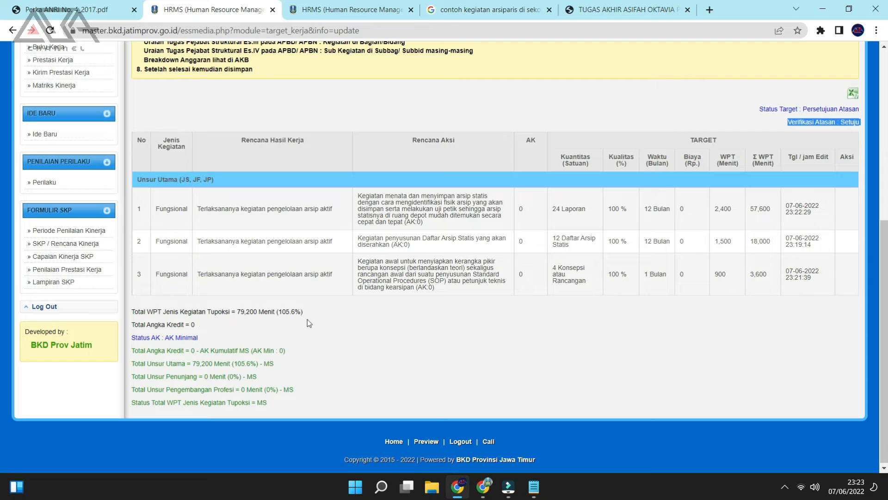
left_click_drag(307, 320, 215, 303)
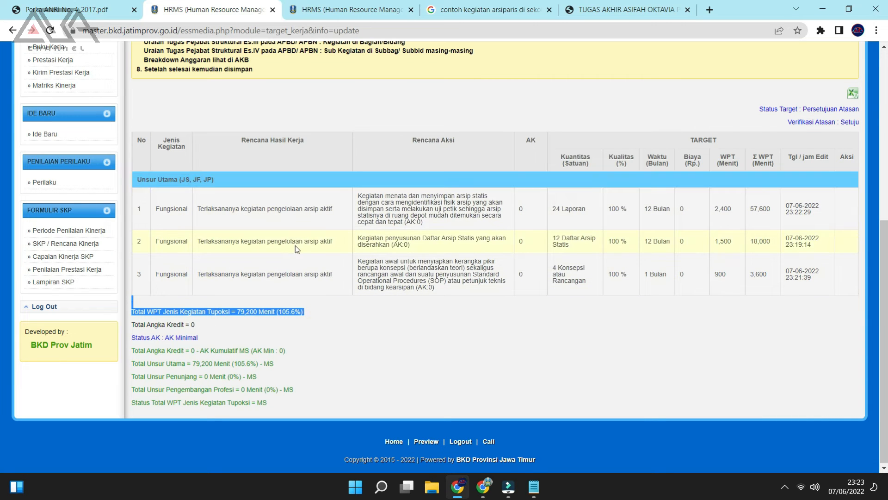
Open the Breakdown Rencana Aksi page for the 2022 targets.
scroll(297, 249, "up", 2)
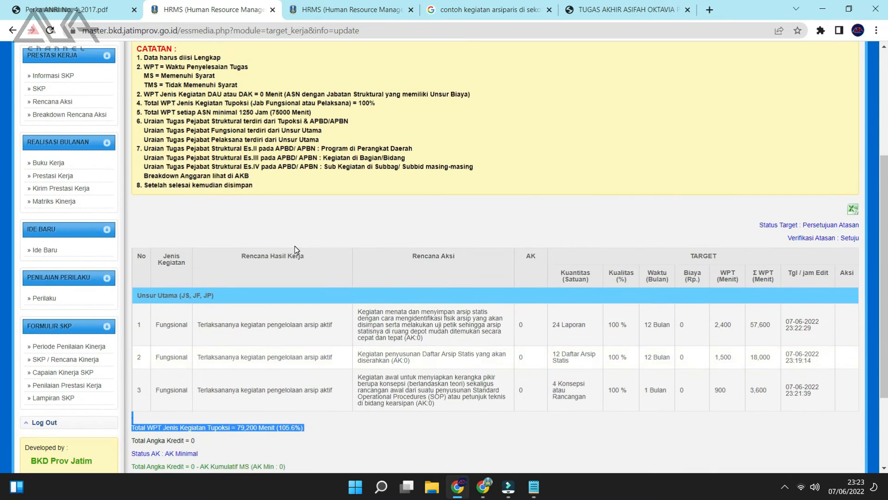
scroll(295, 245, "up", 1)
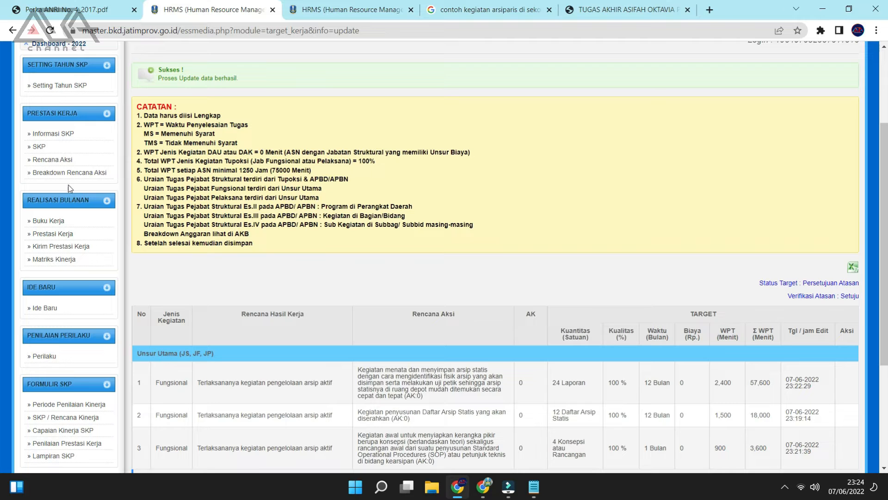
left_click(81, 178)
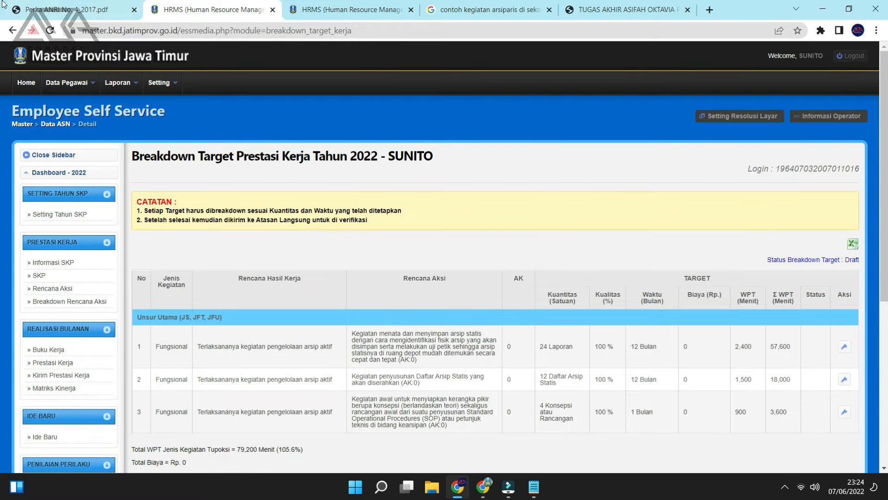
Review the quantity and duration targets of the three activities in the 2022 work target breakdown table.
scroll(251, 165, "down", 2)
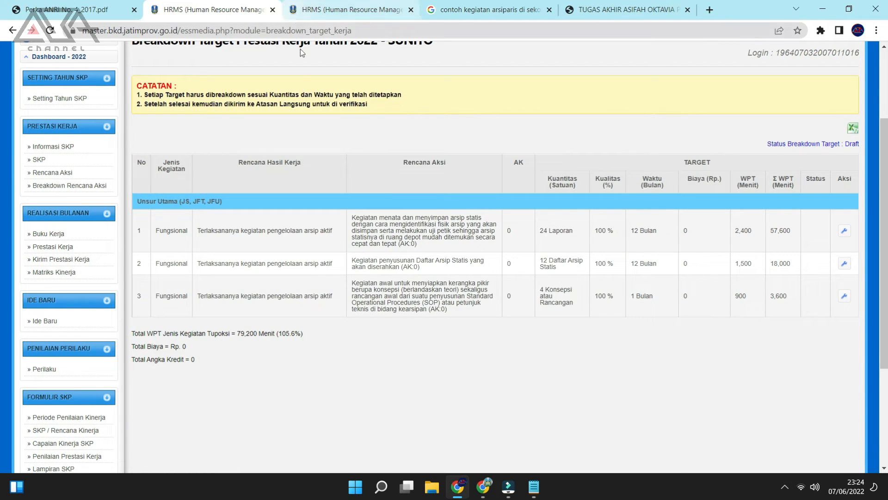
left_click_drag(584, 236, 541, 239)
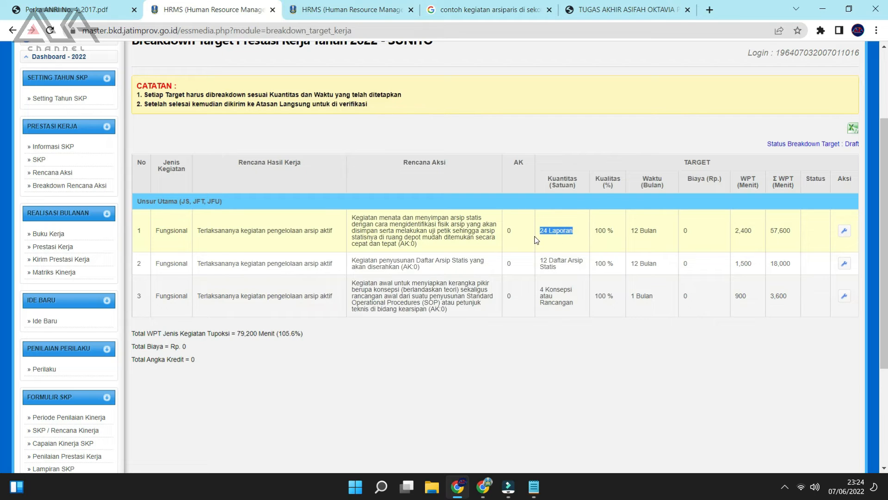
left_click_drag(657, 231, 630, 236)
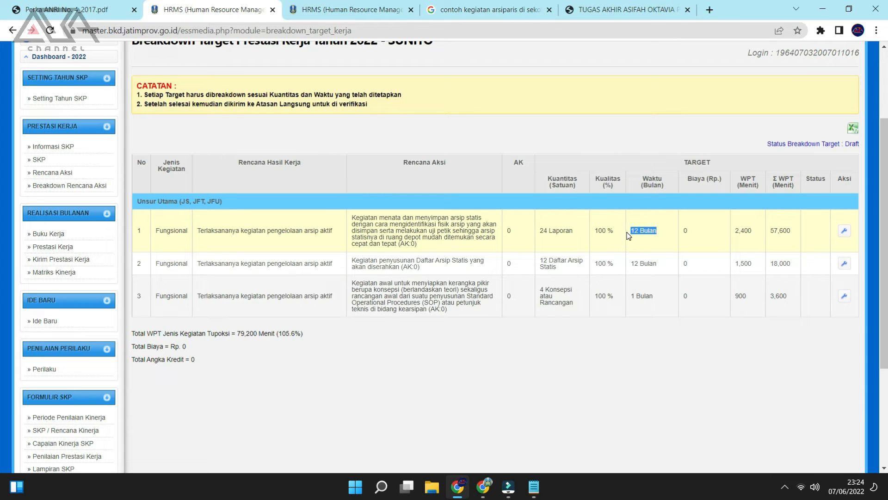
left_click(550, 229)
left_click_drag(574, 272, 537, 259)
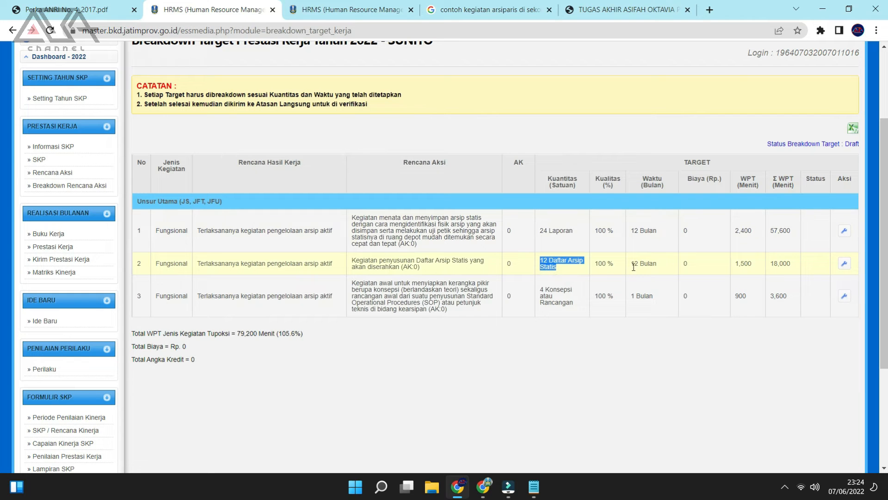
left_click_drag(664, 265, 629, 267)
left_click_drag(566, 271, 540, 264)
left_click_drag(573, 303, 540, 287)
left_click_drag(650, 295, 621, 296)
left_click(656, 294)
triple_click(655, 296)
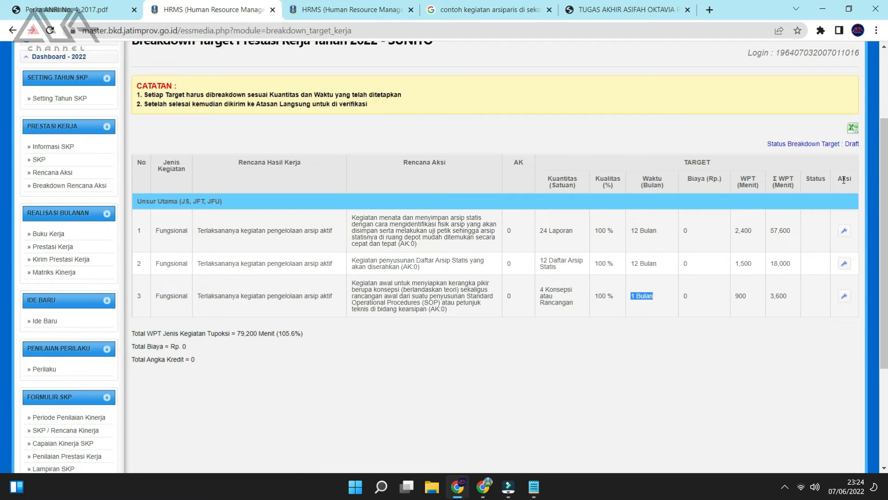
Open the monthly breakdown of the first activity (24 Laporan) and enter 2 for every month from January to December.
left_click(843, 232)
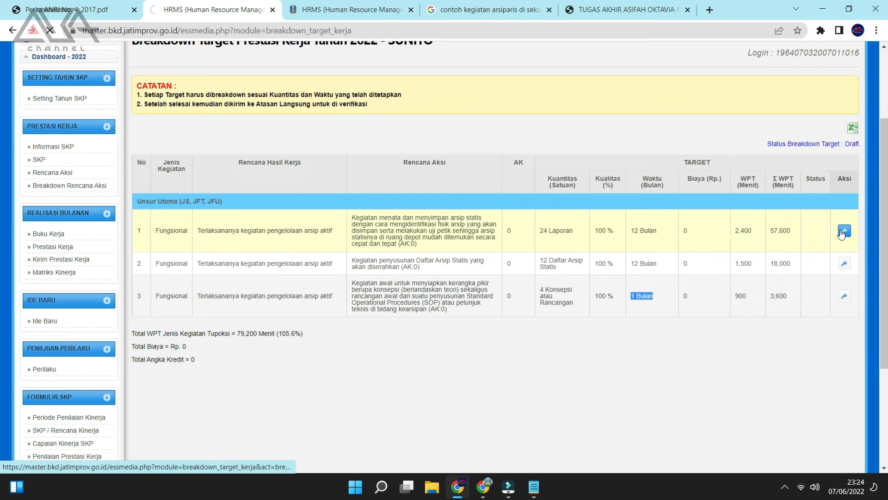
scroll(329, 315, "down", 5)
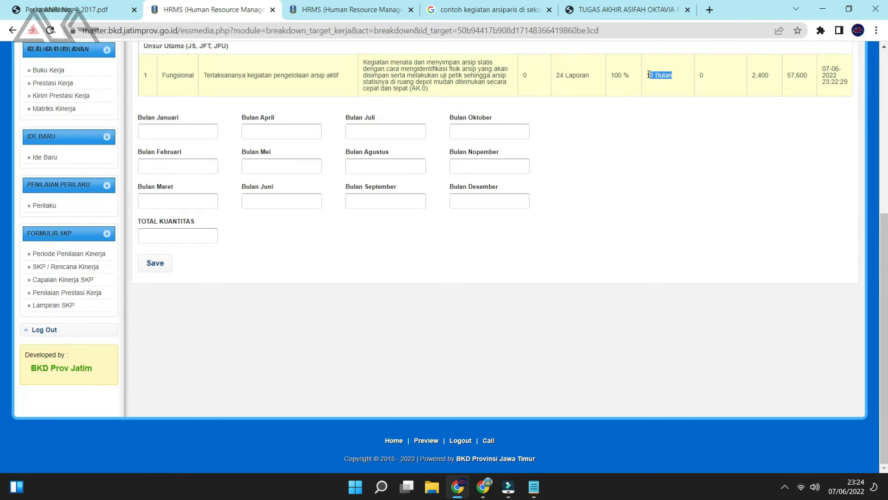
left_click(191, 135)
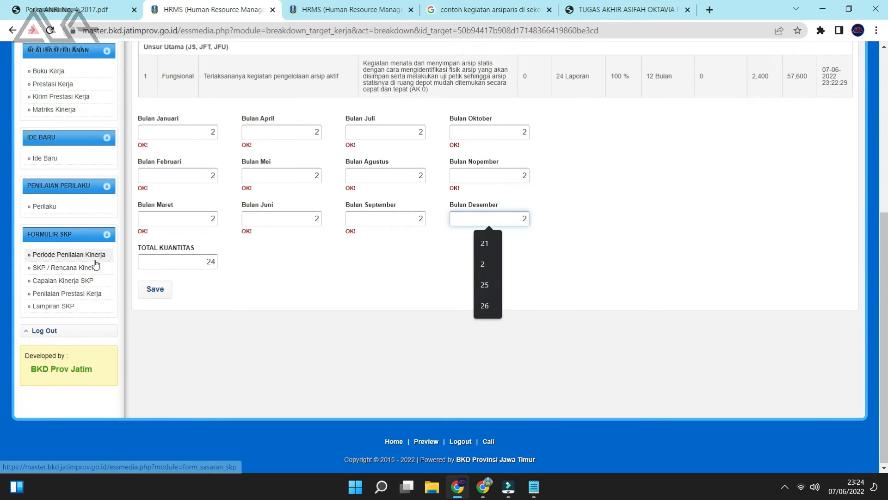
Check the total quantity against the first activity's quantity and duration targets, and save its monthly breakdown.
scroll(139, 278, "up", 3)
double_click(196, 378)
left_click_drag(596, 195, 560, 191)
left_click(560, 192)
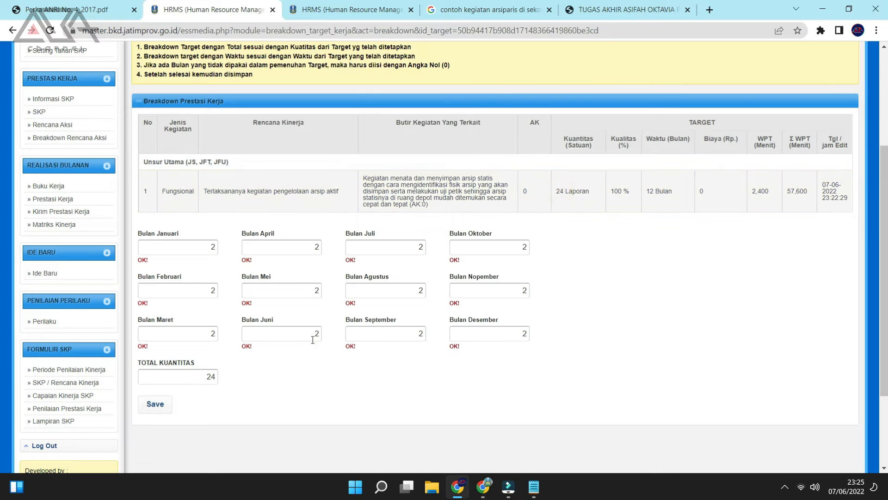
double_click(194, 378)
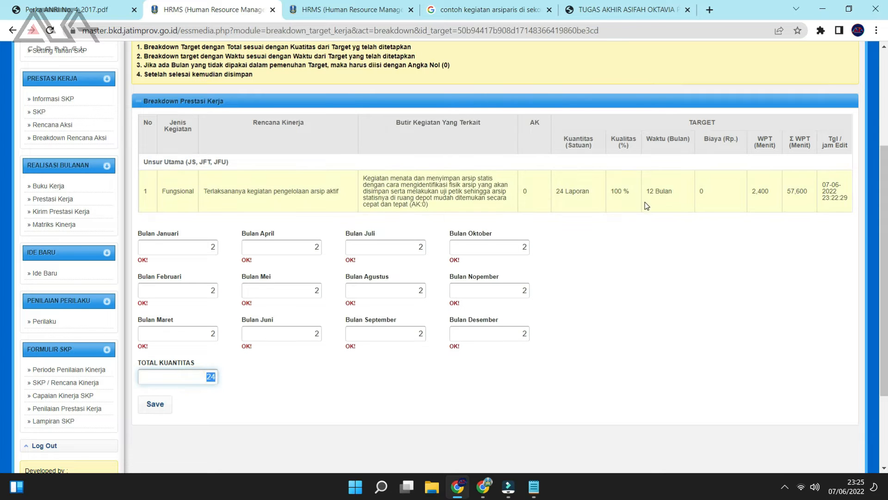
left_click_drag(681, 193, 646, 192)
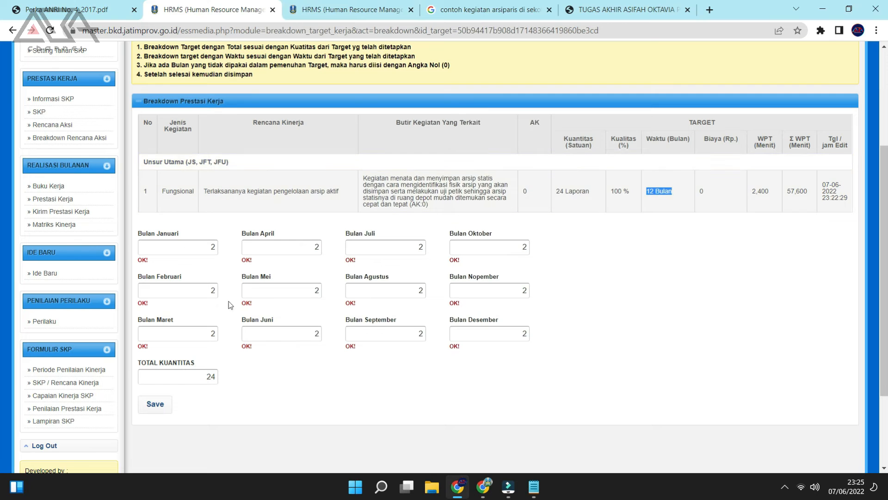
double_click(209, 375)
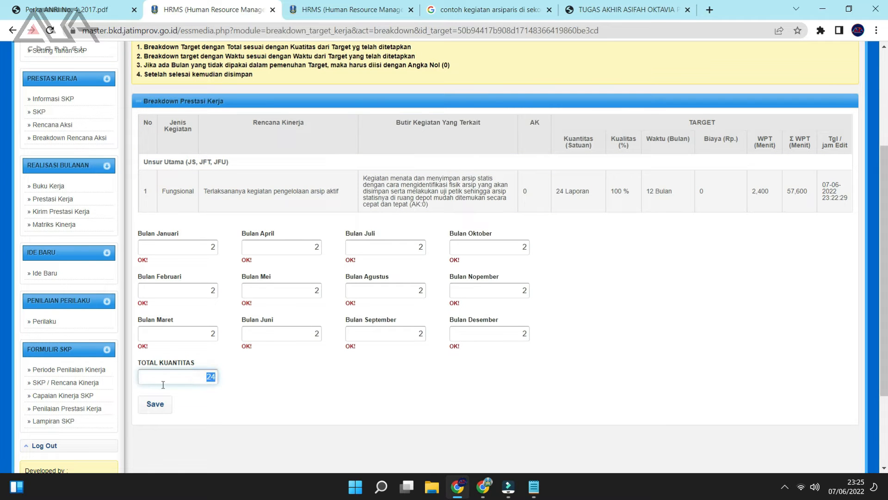
left_click(163, 405)
left_click(498, 95)
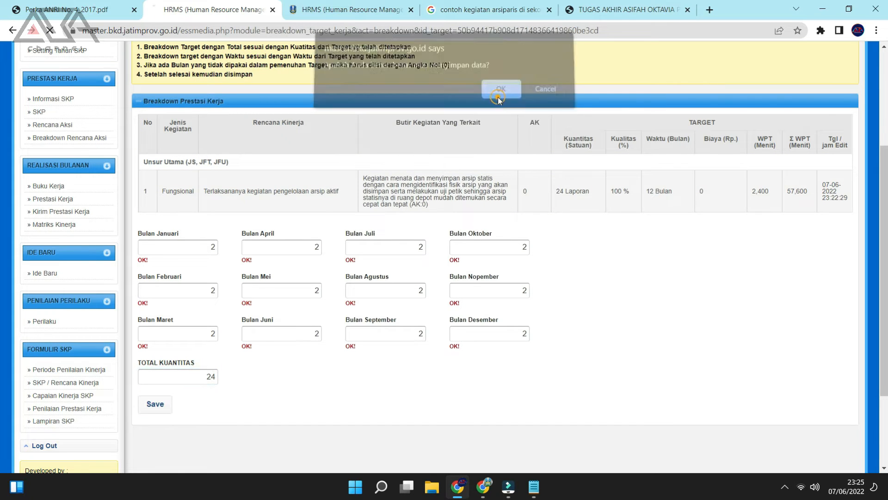
Open the monthly breakdown of the second activity (12 Daftar Arsip Statis) and enter 1 for every month.
scroll(478, 291, "down", 6)
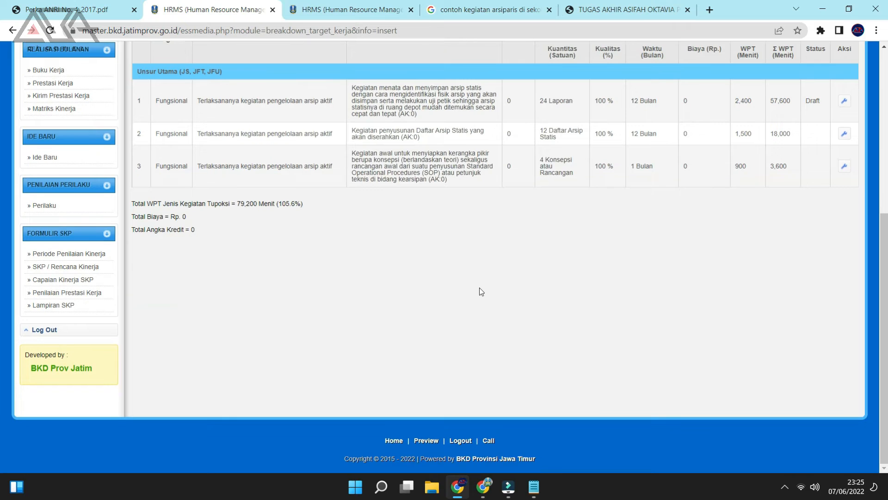
left_click(844, 134)
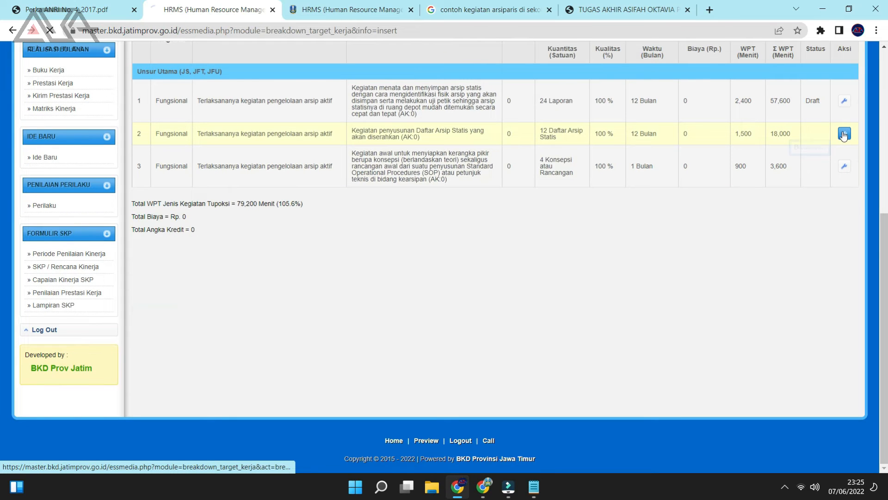
scroll(611, 231, "down", 4)
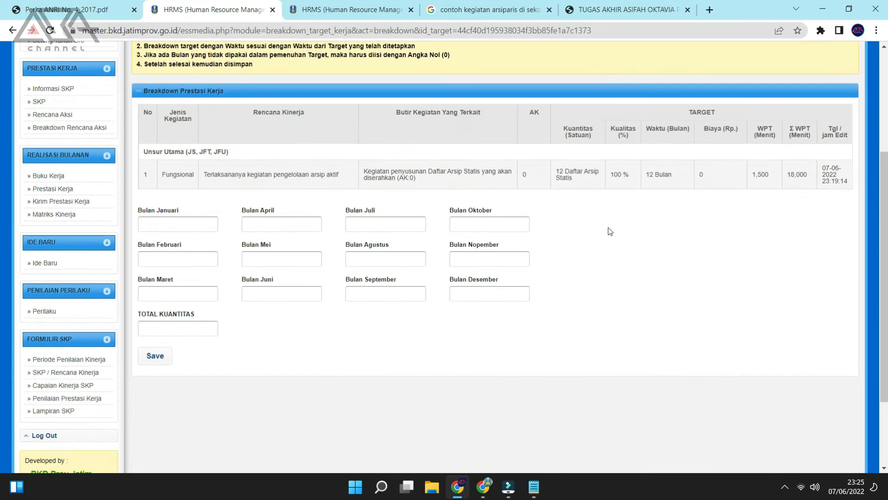
left_click(207, 228)
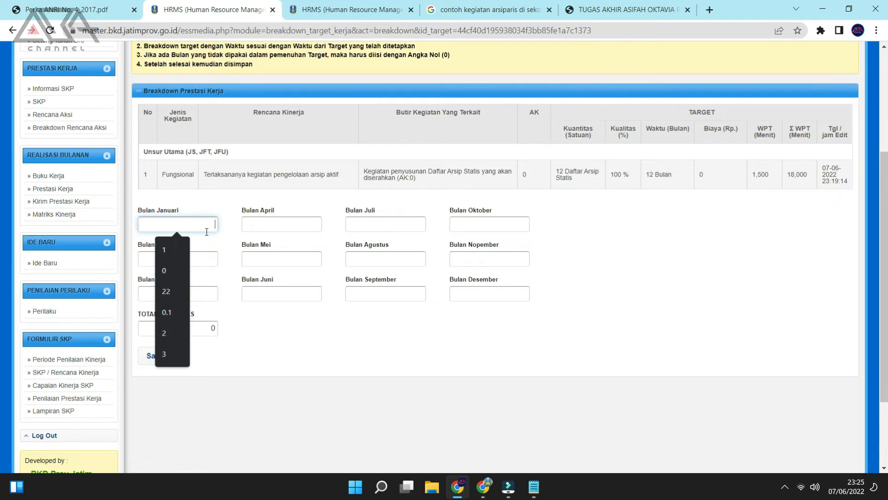
type("1")
key("Tab")
type("1")
key("Tab")
type("1")
key("Tab")
type("1")
key("Tab")
key("1")
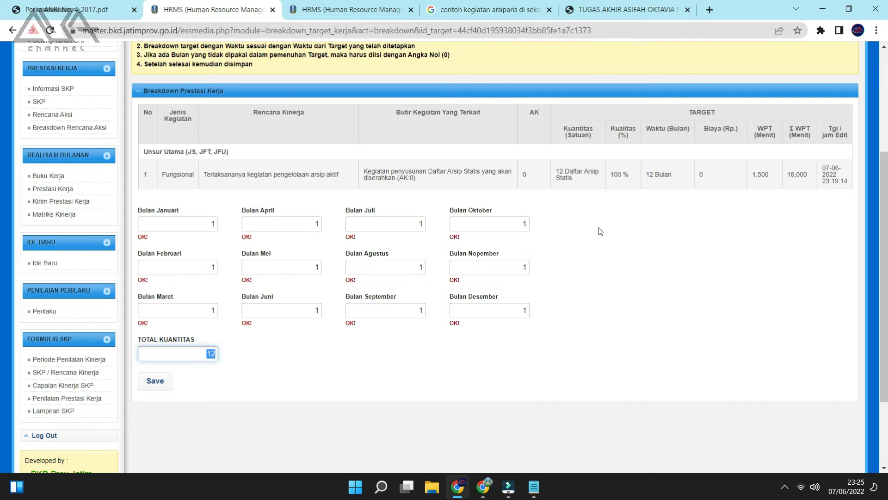
Check the second activity's quantity and duration targets against the monthly entries, and save its breakdown.
triple_click(590, 181)
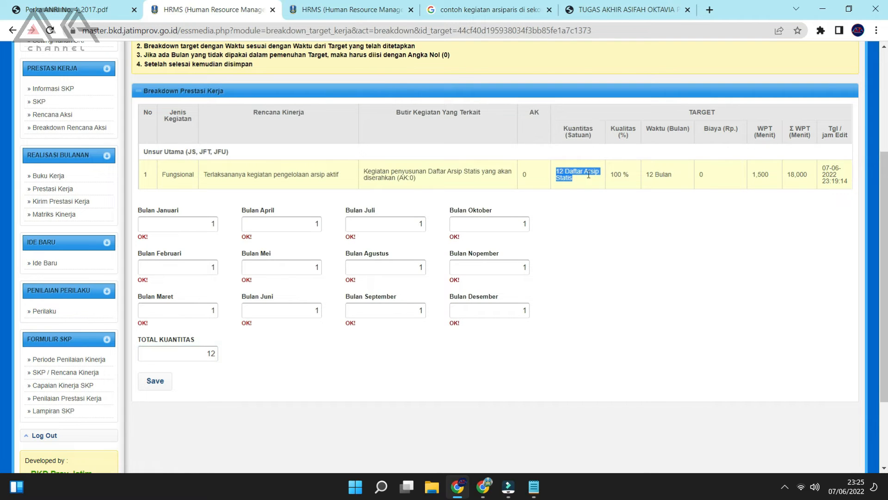
triple_click(684, 172)
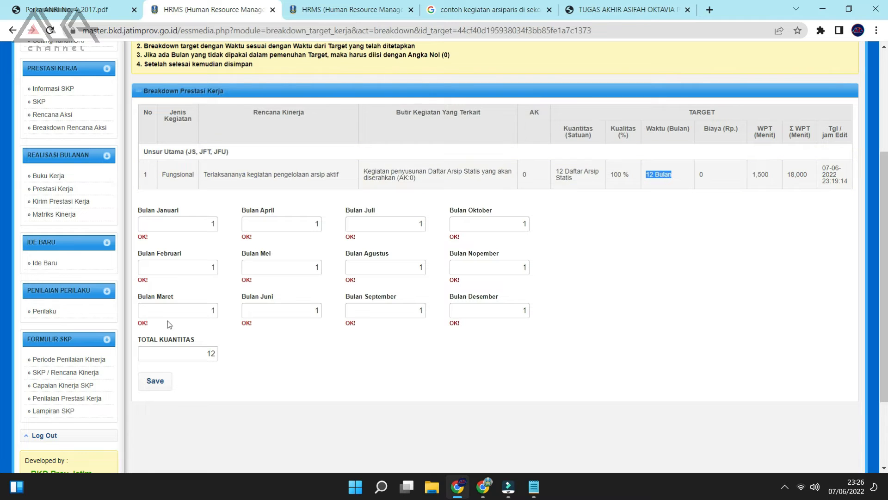
left_click(148, 387)
left_click(551, 94)
Open the monthly breakdown of the third activity (4 Konsepsi atau Rancangan) and enter 4 for January and 0 for February through December.
scroll(519, 116, "down", 6)
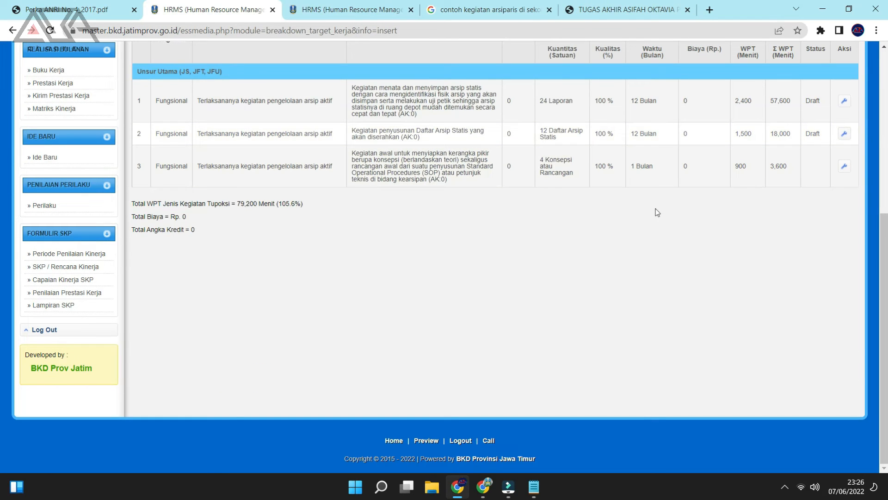
left_click_drag(658, 166, 546, 170)
left_click(841, 165)
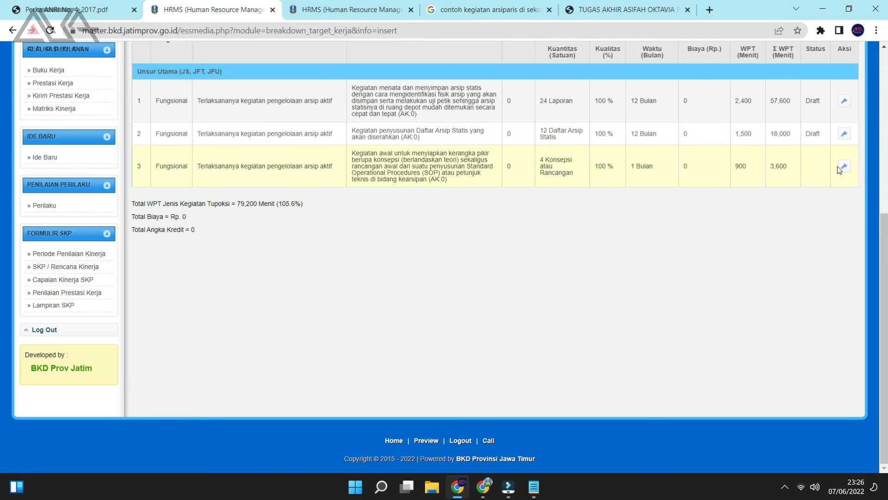
scroll(342, 151, "down", 5)
left_click(215, 132)
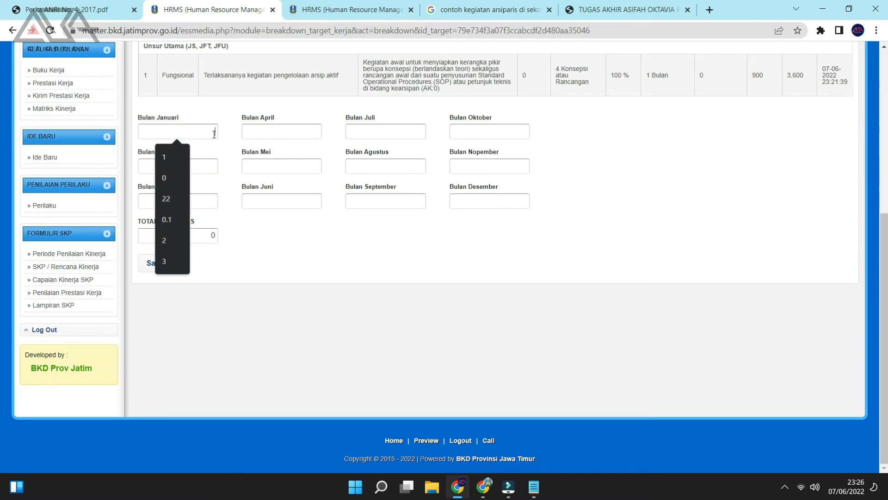
type("1")
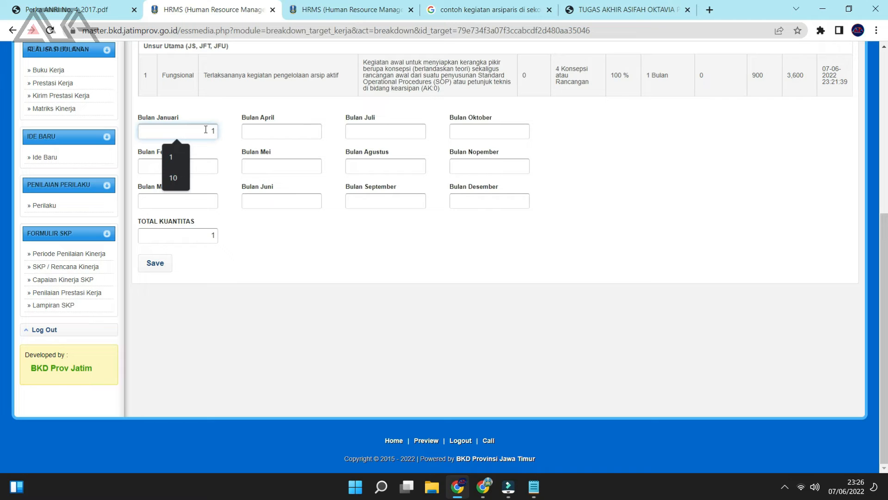
key("Tab")
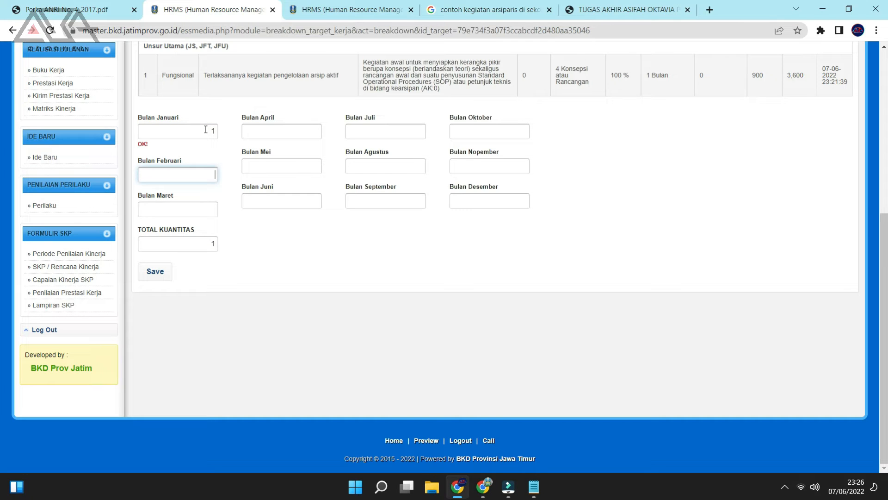
type("0\t0\t0\t0\t0\t0\t0\t")
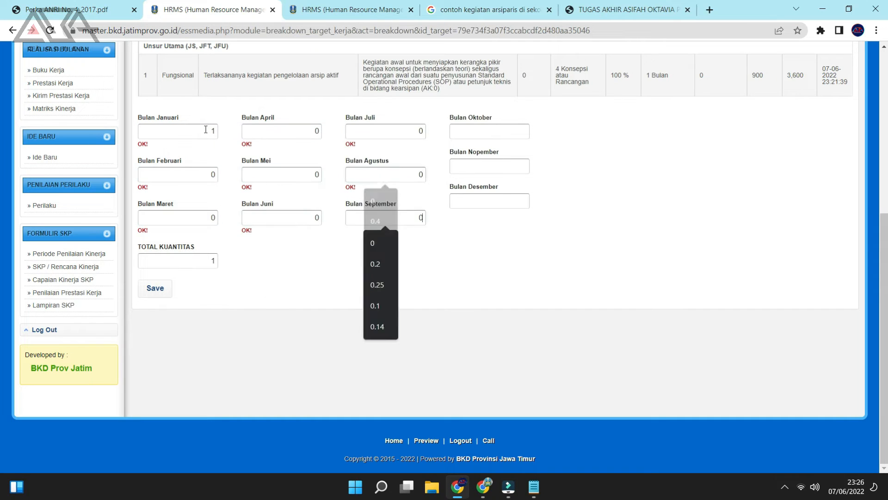
type("0\t0\t0")
type("0")
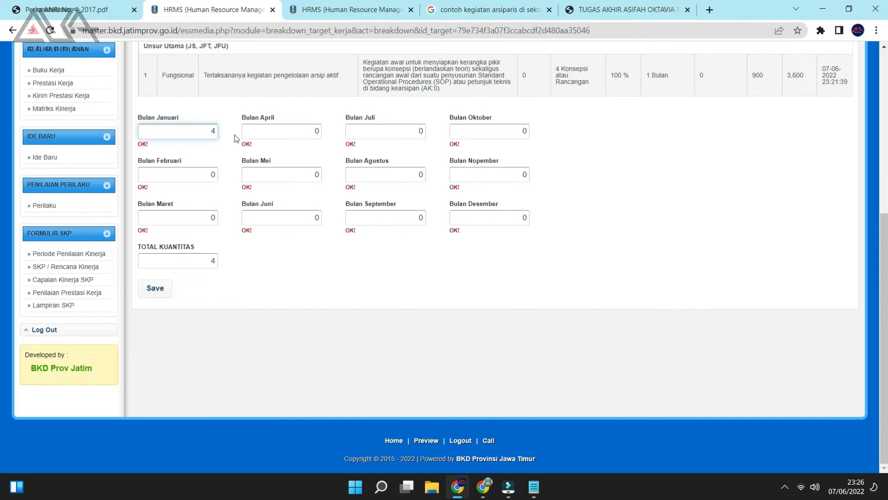
Check the total quantity of the third activity and save its monthly breakdown.
left_click(378, 272)
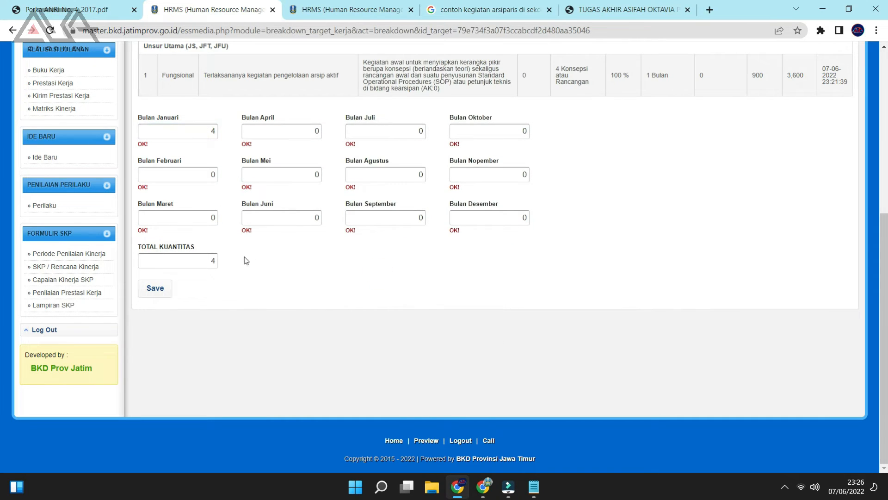
double_click(204, 264)
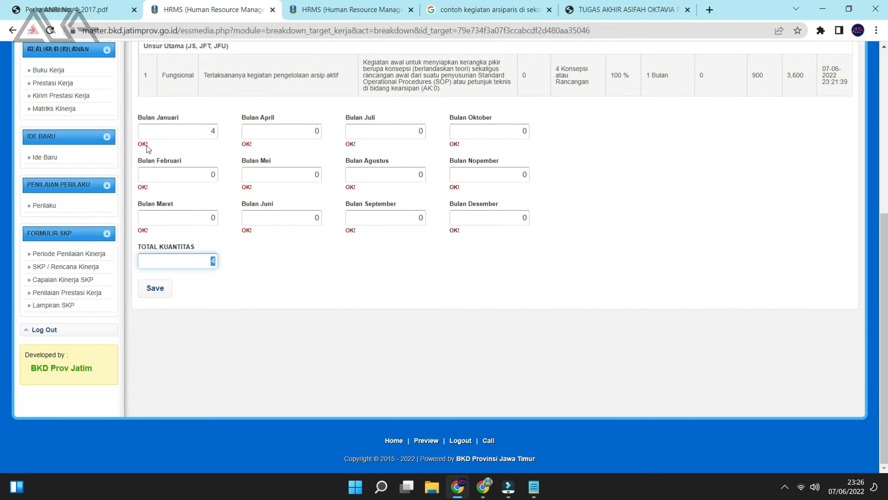
left_click(155, 287)
left_click(502, 95)
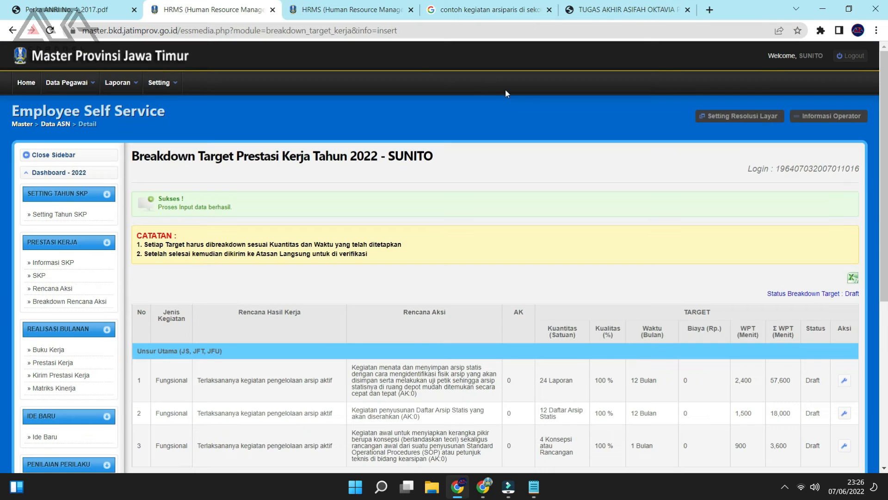
Submit the completed target breakdown to the direct supervisor and review the verification status and the supervisor note and revision fields.
scroll(292, 310, "down", 5)
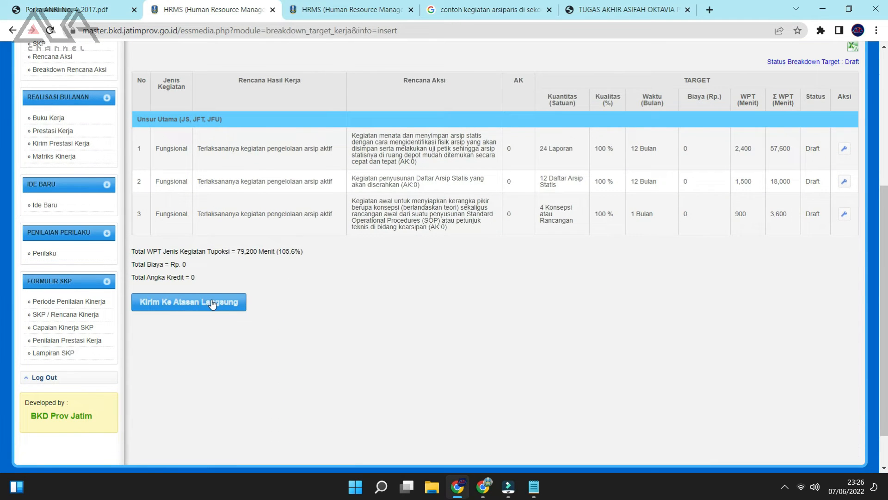
scroll(185, 306, "up", 1)
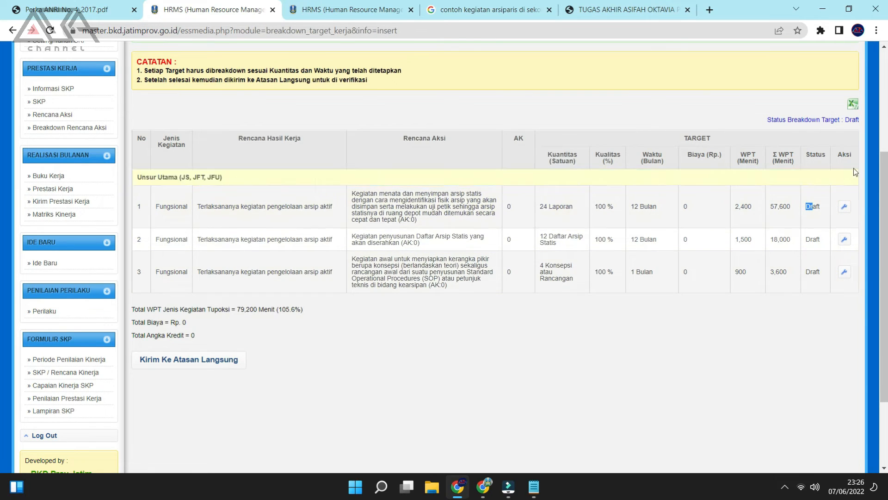
left_click(195, 368)
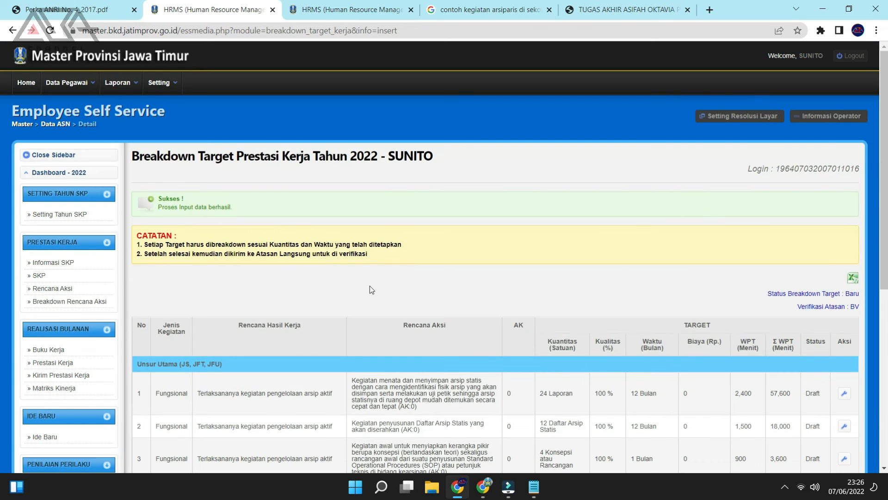
scroll(388, 298, "down", 5)
scroll(785, 214, "up", 2)
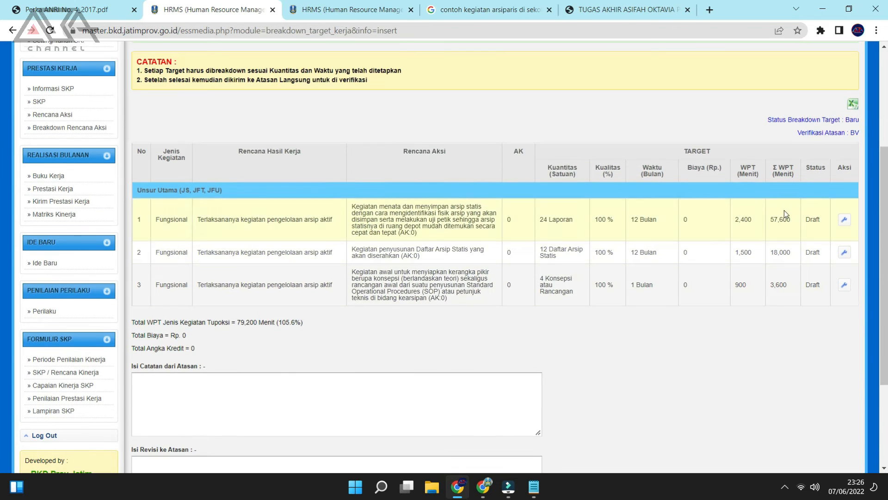
scroll(397, 310, "down", 3)
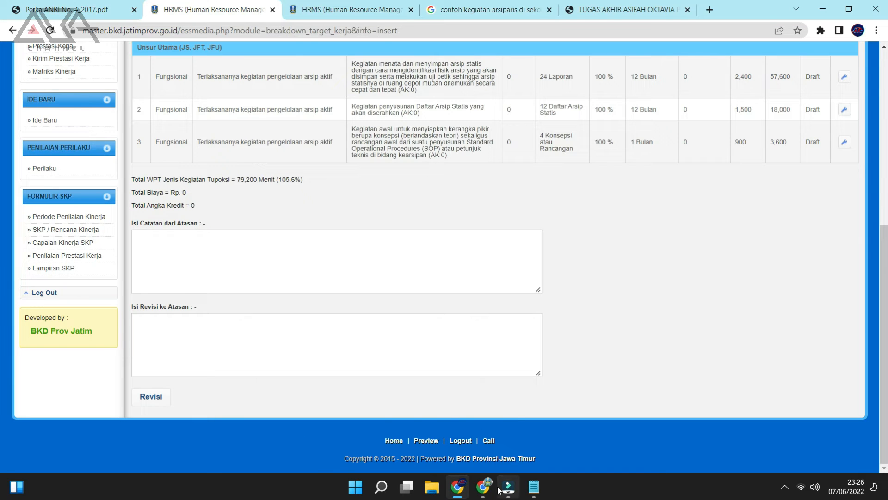
Reload the target breakdown page and check the supervisor's verification status.
scroll(516, 409, "up", 2)
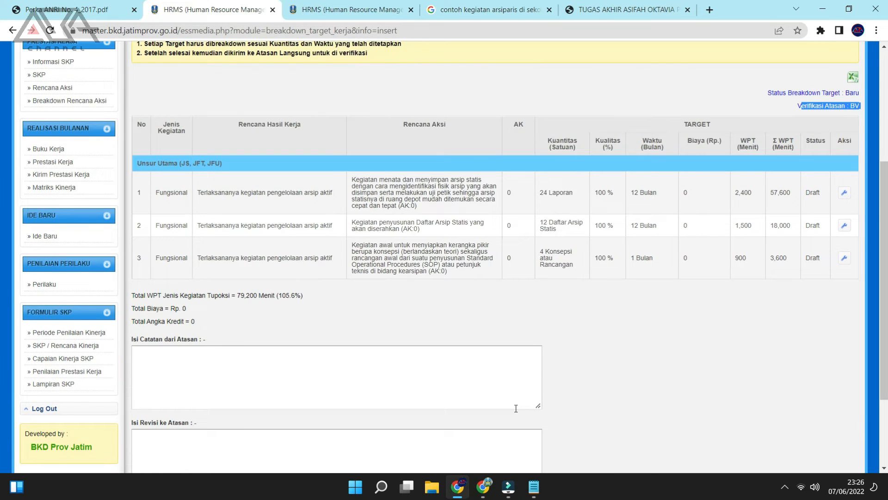
left_click(524, 77)
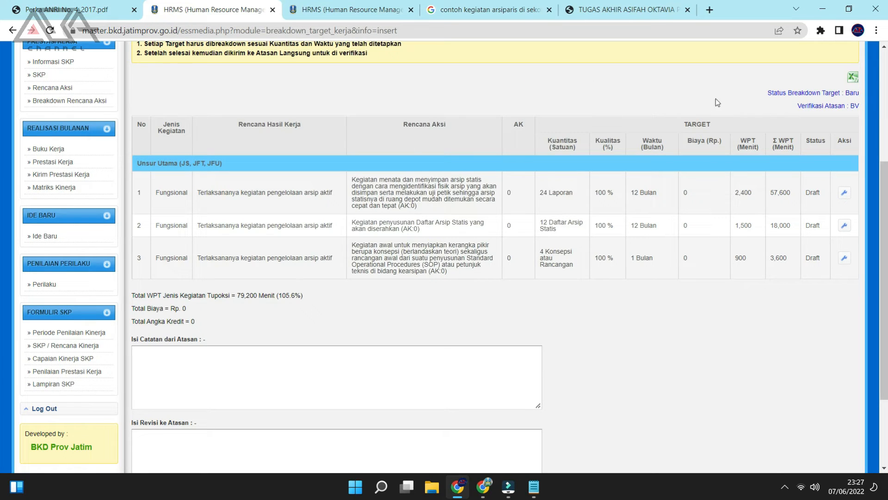
right_click(562, 74)
left_click(589, 112)
left_click_drag(782, 111, 865, 114)
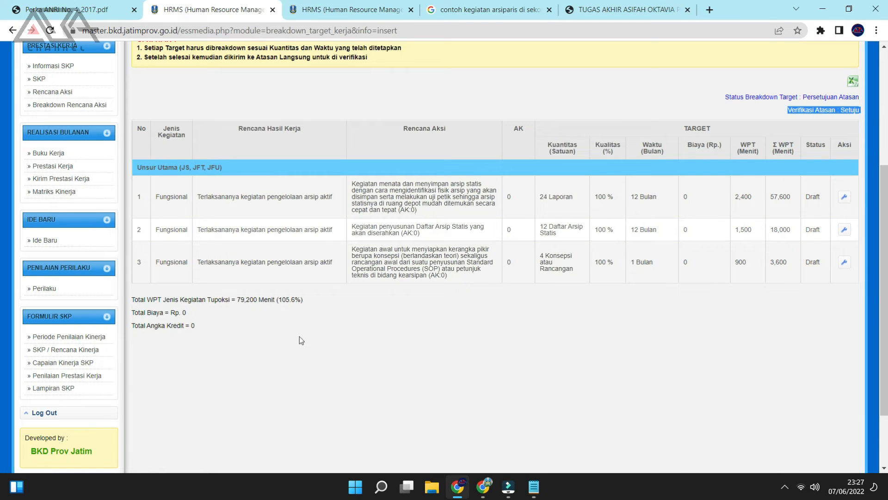
Open the monthly work book (Buku Kerja) and list the activities for 01 - Januari.
scroll(348, 347, "up", 1)
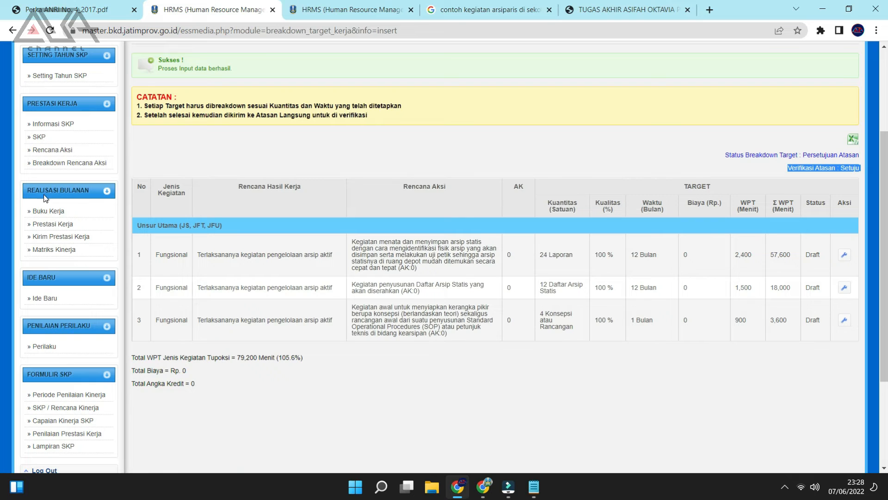
left_click(78, 214)
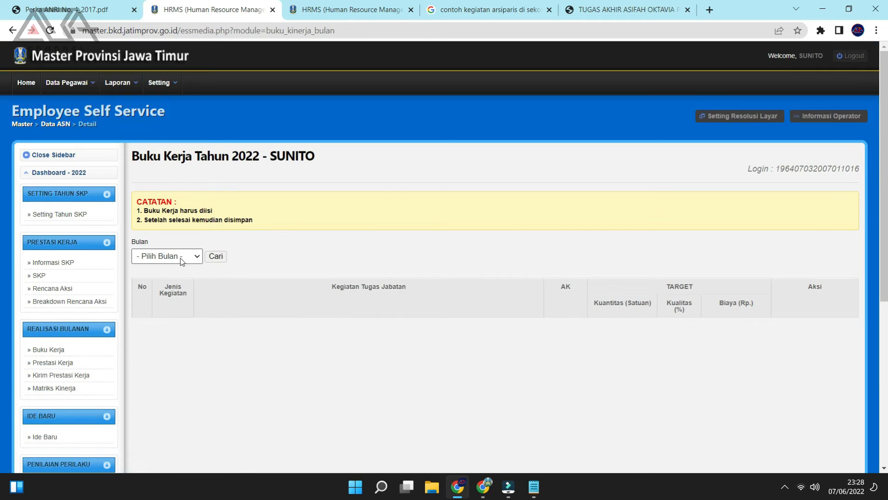
left_click(177, 257)
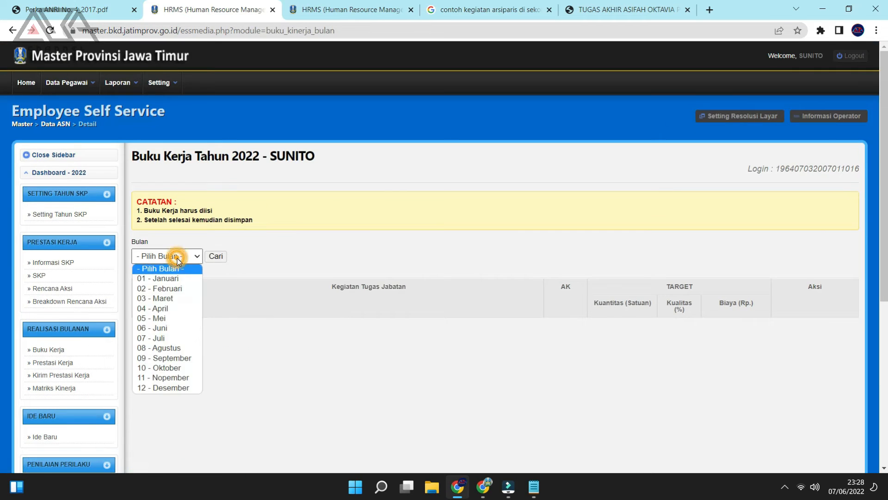
left_click(177, 279)
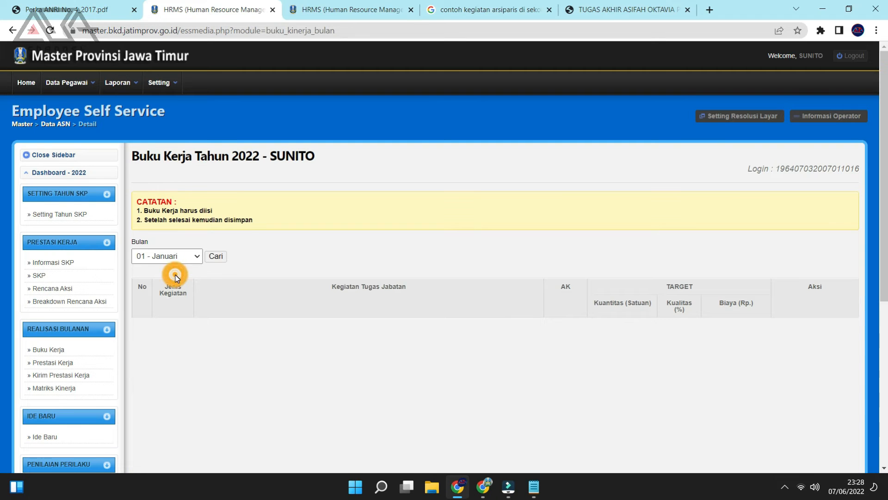
left_click(193, 257)
left_click(178, 278)
left_click(212, 257)
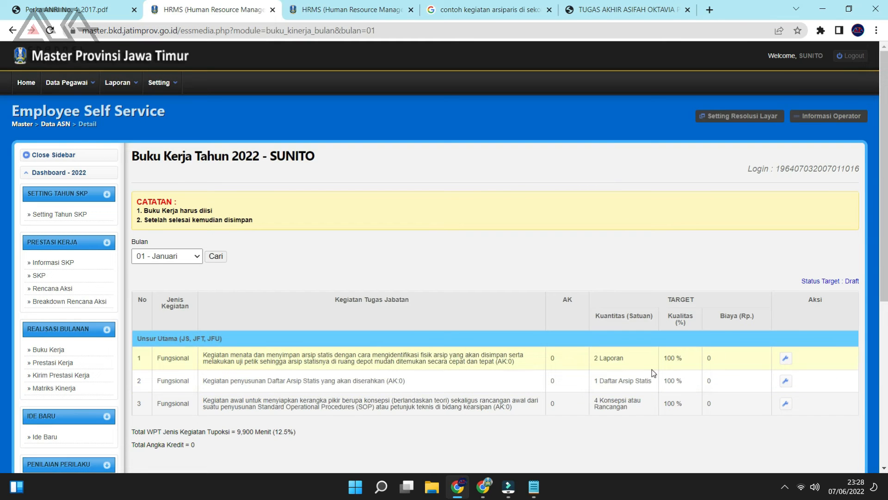
Review the January quantity targets of the three activities and open the work book entry form of the first activity.
left_click_drag(635, 365, 554, 372)
left_click_drag(203, 356, 265, 356)
left_click_drag(647, 379, 524, 386)
left_click_drag(633, 412, 588, 398)
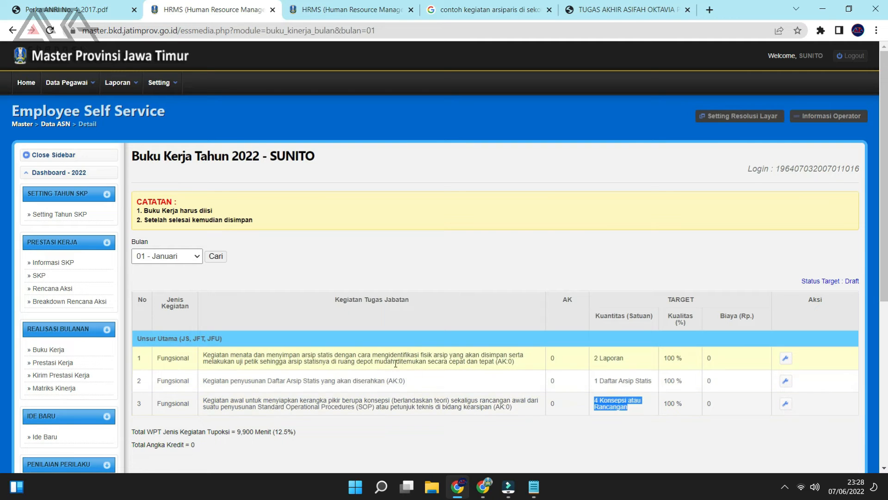
scroll(448, 376, "down", 3)
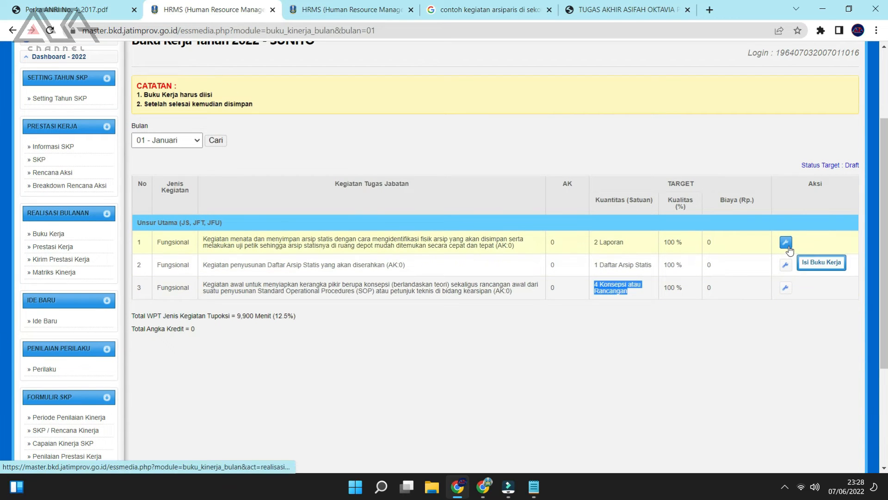
left_click(487, 263)
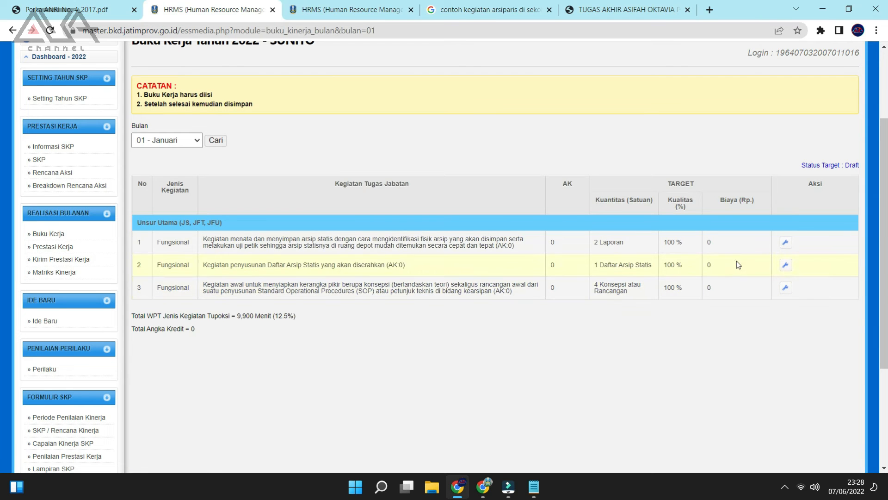
left_click(787, 245)
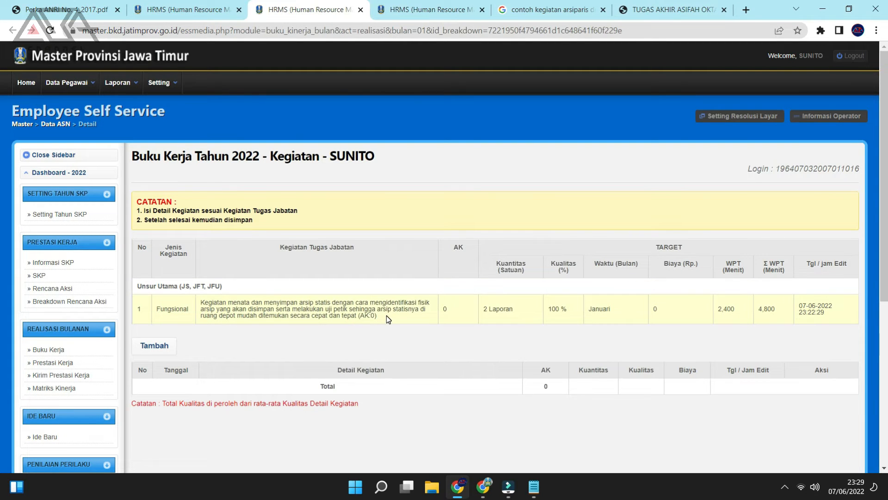
Review the first activity's task description and start a new activity detail for January.
left_click_drag(368, 315, 207, 301)
left_click(242, 303)
left_click(168, 348)
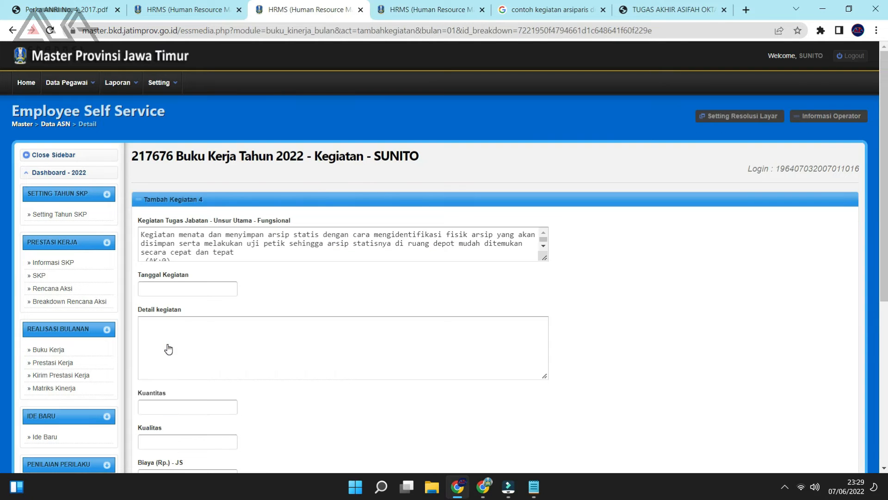
left_click(191, 291)
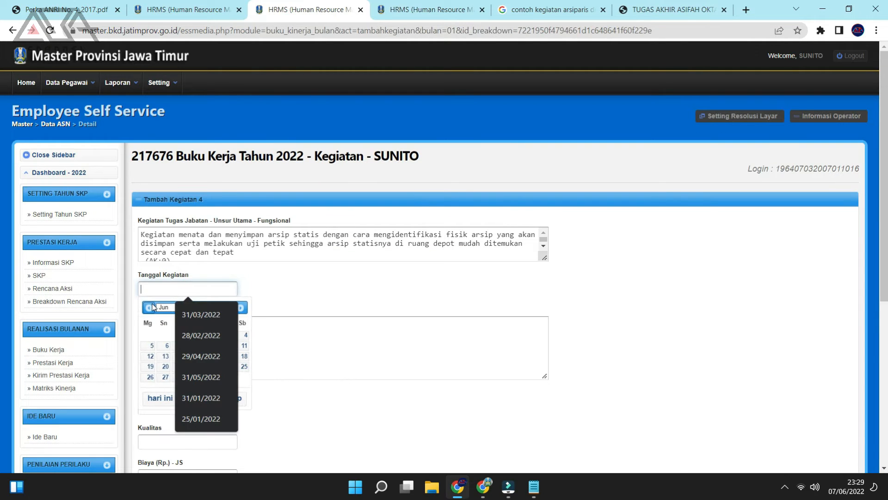
left_click(149, 308)
left_click(149, 307)
left_click(334, 271)
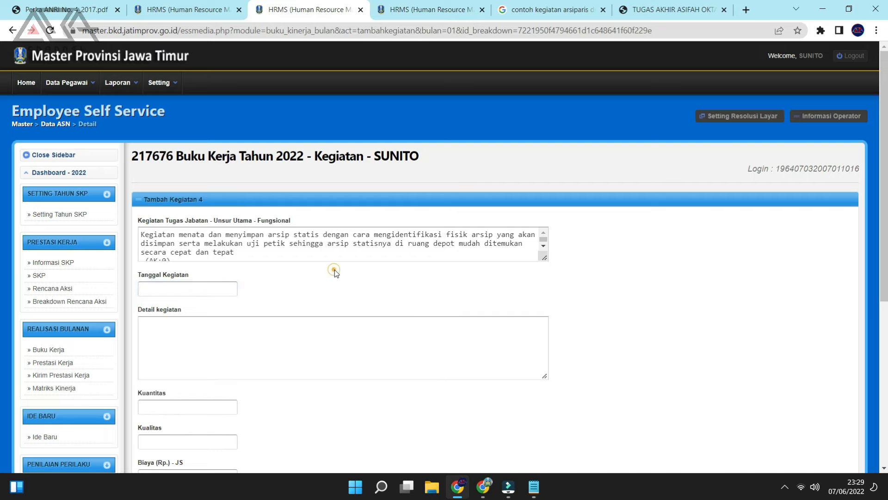
Set the activity date of the new detail to 31/01/2022.
left_click(191, 293)
left_click(149, 308)
left_click(148, 308)
left_click(148, 307)
left_click(148, 308)
left_click(148, 307)
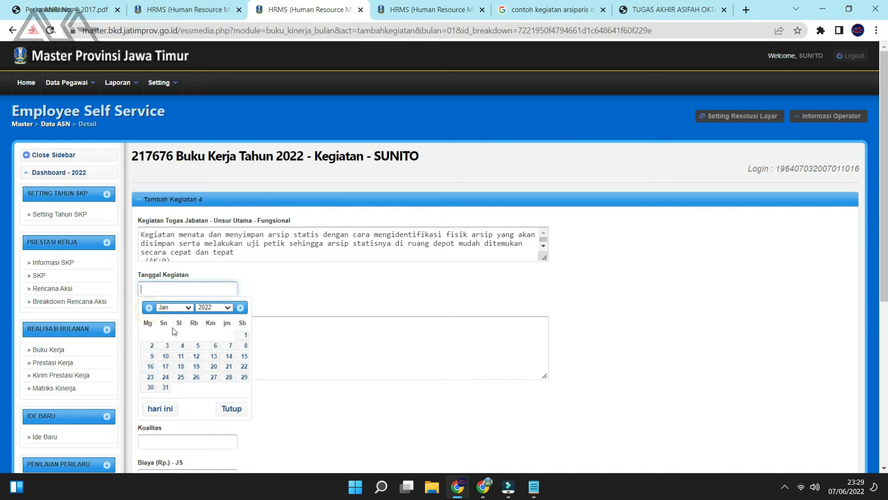
left_click(166, 387)
Enter the activity detail "mendokumentasikan/mengarpsip surat dari bagian pengadministrasi umum".
left_click(162, 334)
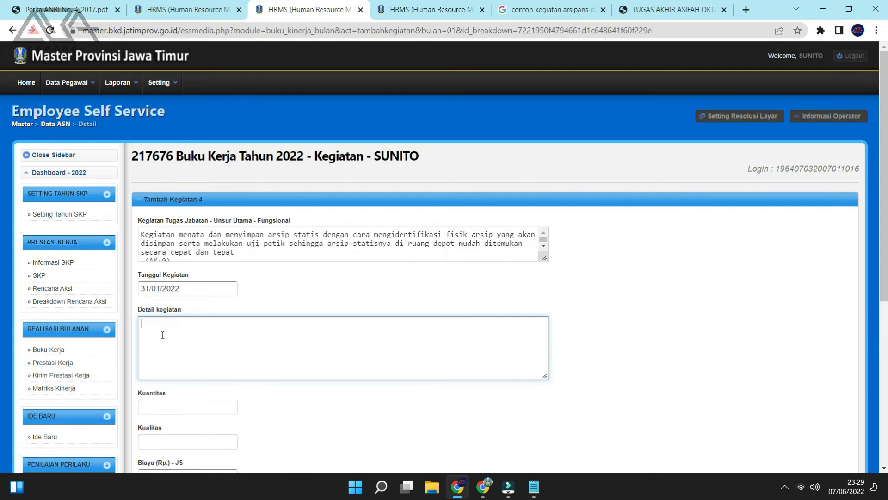
type("mengapsip surat dari bagian pengadministrasi umum")
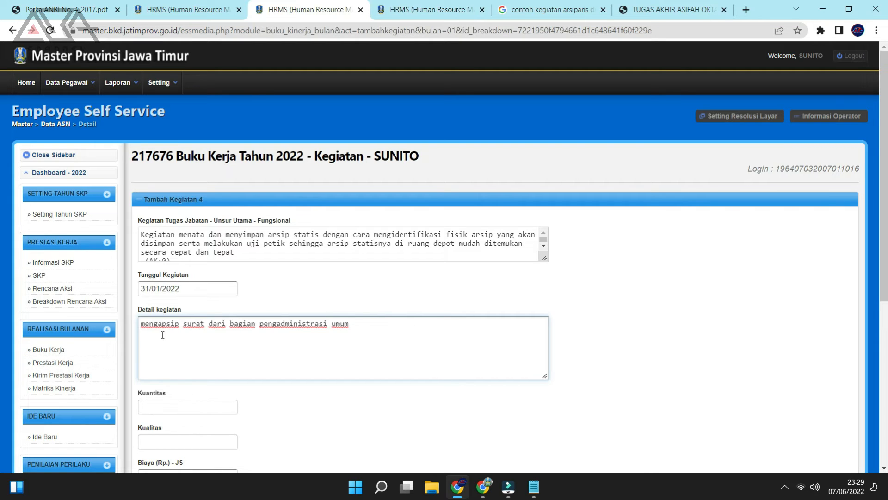
left_click(163, 325)
type("r")
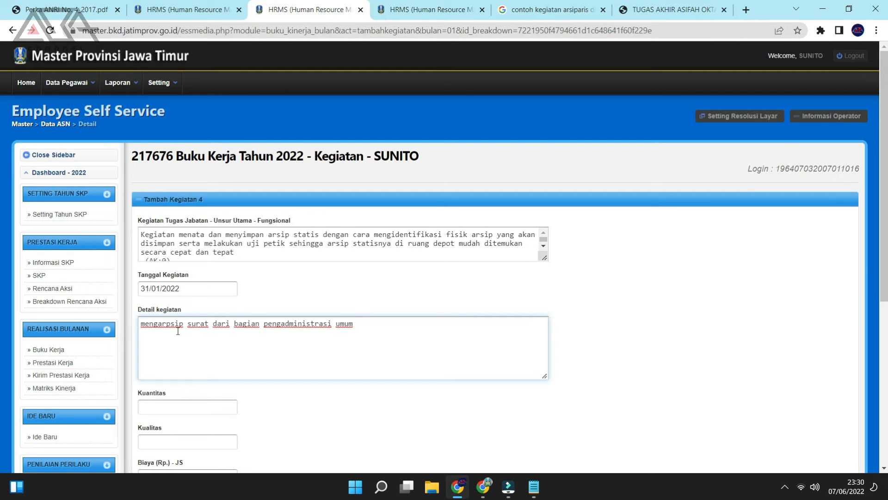
left_click(171, 324)
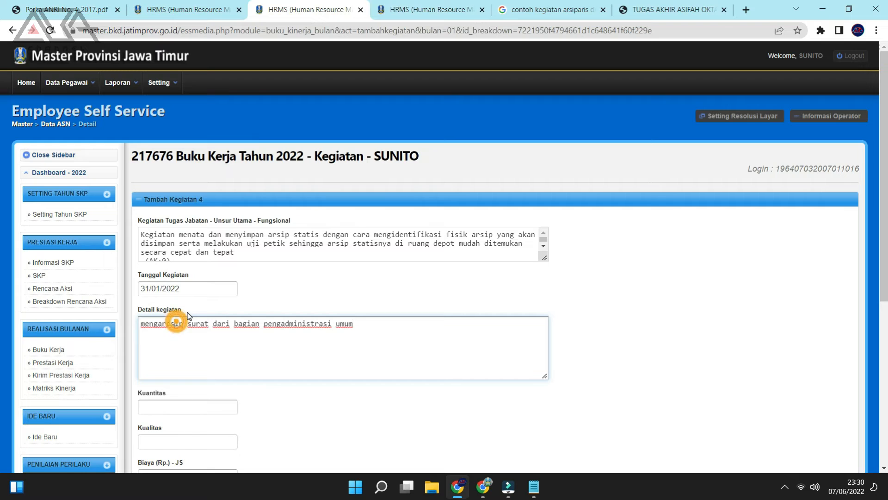
type("me")
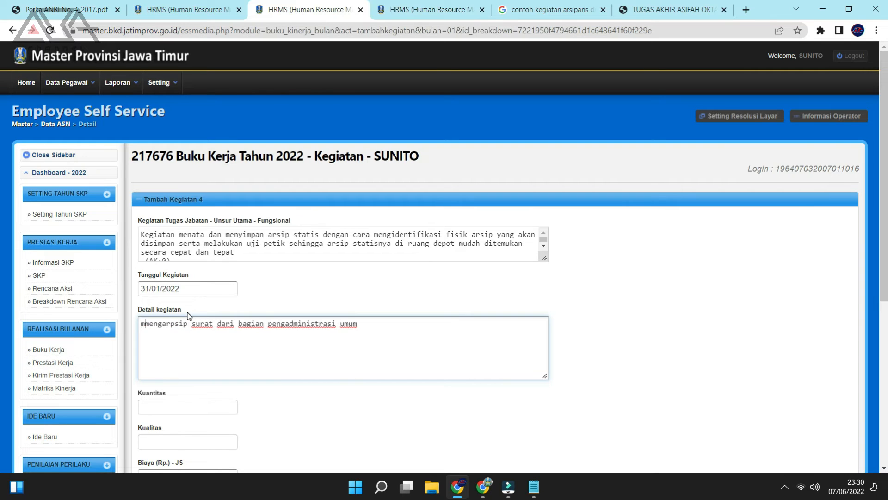
type("ndokumntasikan/")
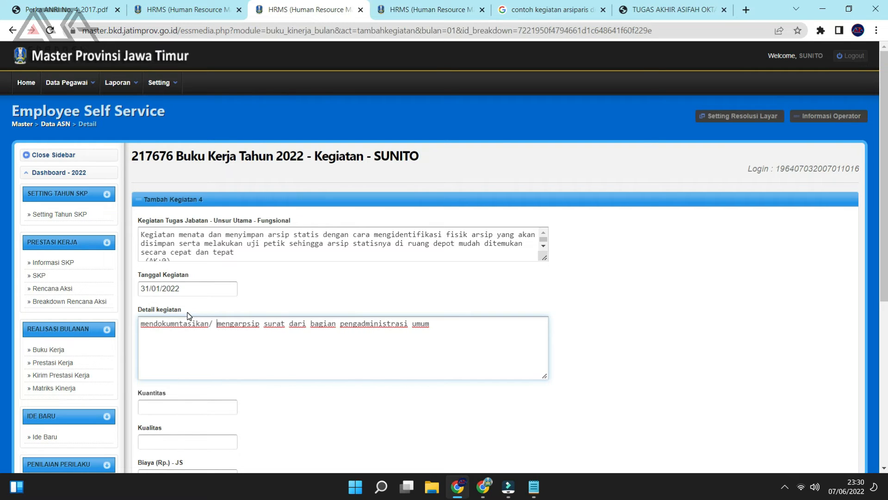
key("BackSpace")
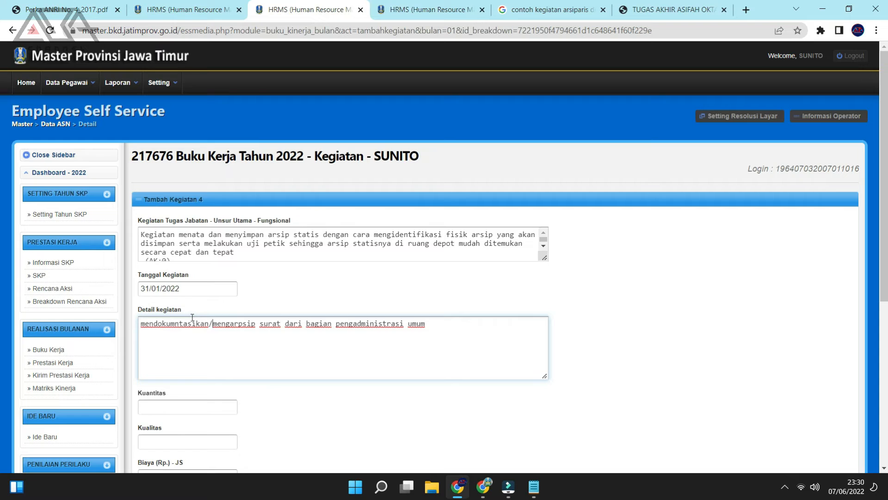
left_click(176, 324)
type("e")
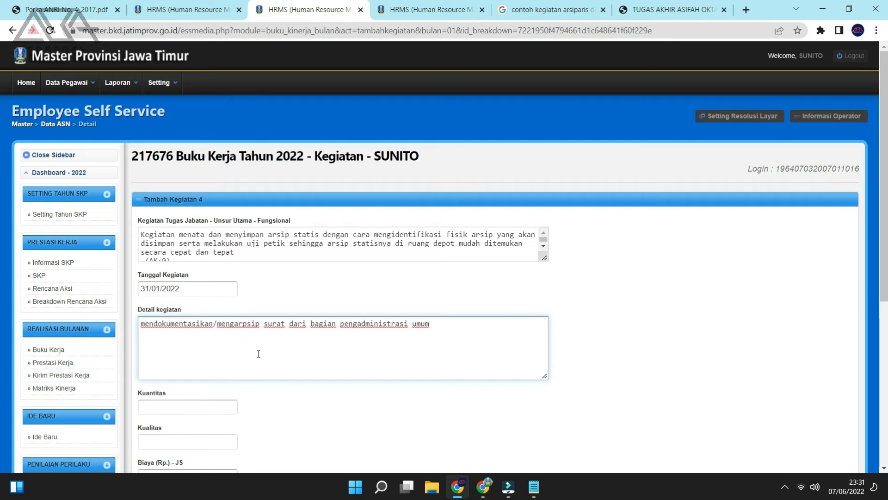
Copy the complete activity detail text.
left_click_drag(443, 326, 140, 323)
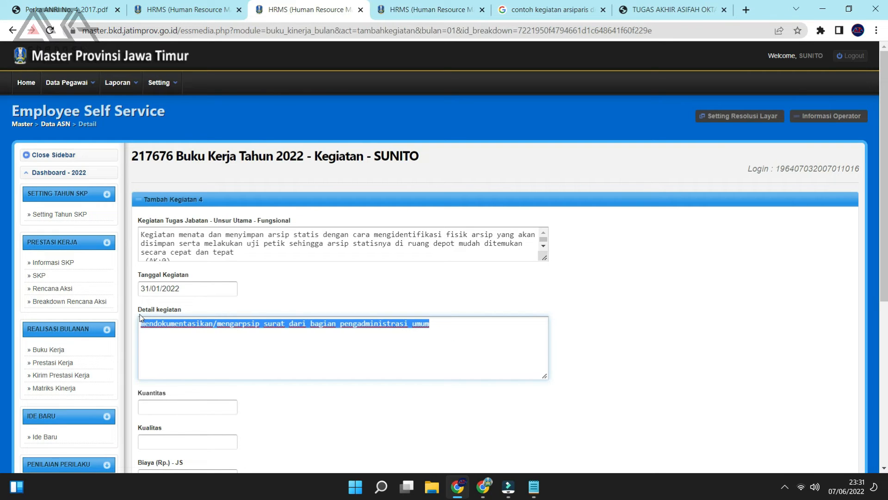
right_click(155, 321)
left_click(189, 177)
Enter a quantity of 14 and a quality of 100 for the activity detail and save it.
scroll(184, 172, "down", 4)
left_click(185, 232)
type("14")
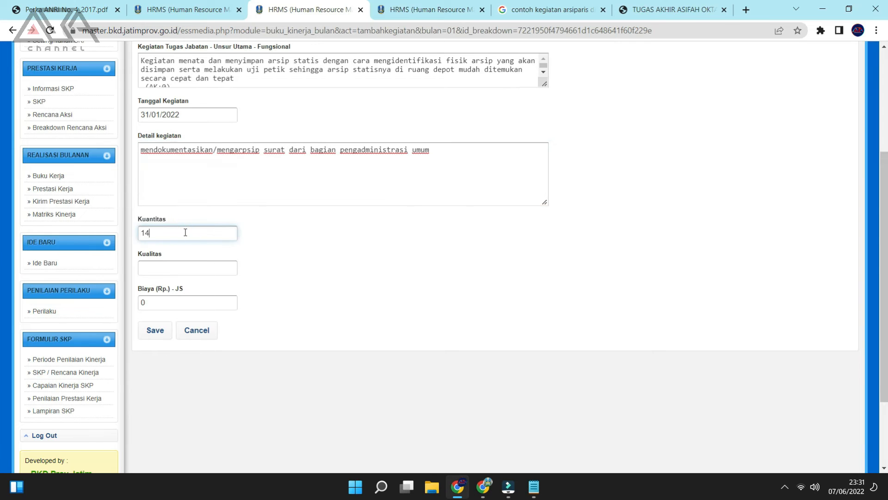
left_click(162, 267)
type("100")
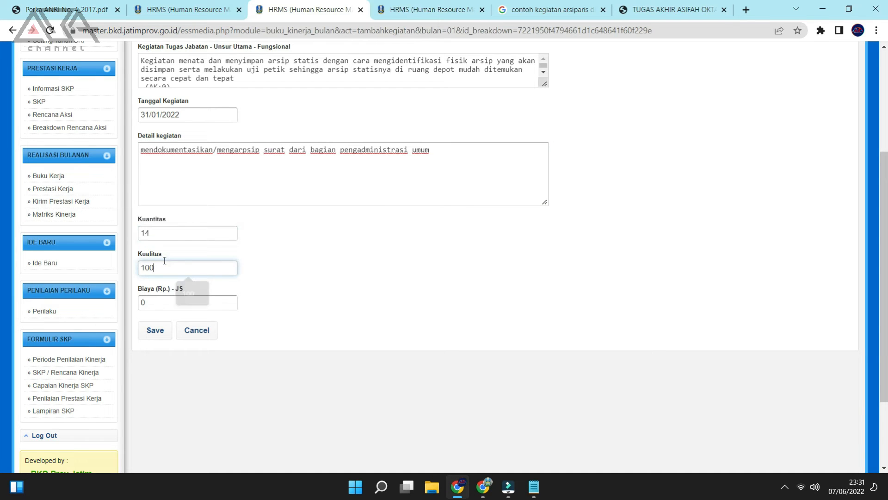
left_click(155, 330)
left_click(507, 101)
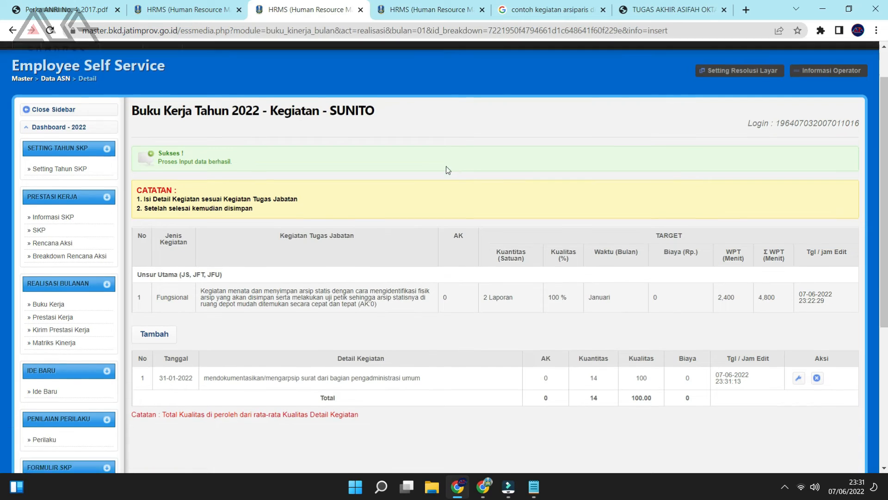
Edit the saved 31-01-2022 activity detail, set its quantity to 1 and save the update.
scroll(452, 175, "down", 4)
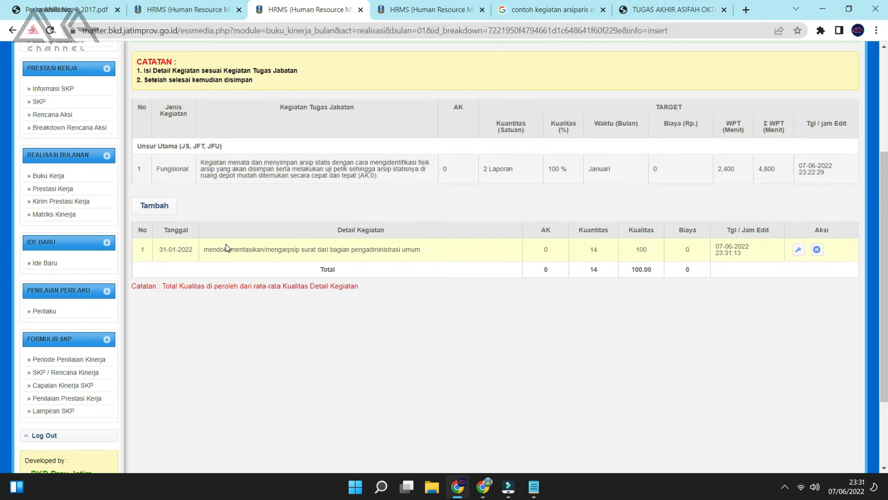
left_click(799, 250)
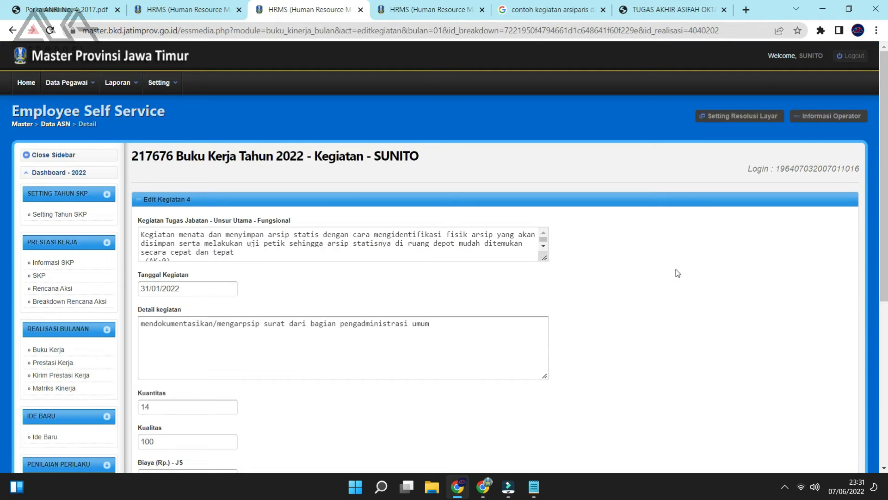
scroll(248, 318, "down", 3)
left_click(177, 233)
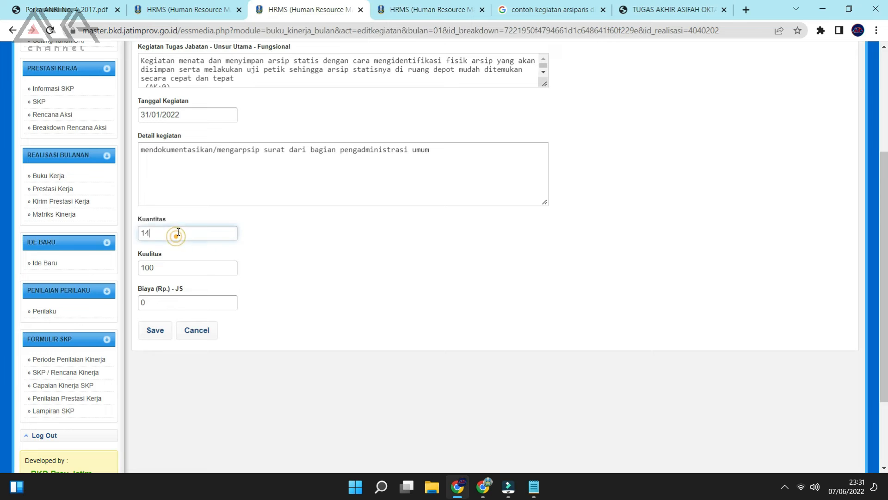
key("BackSpace")
left_click(155, 331)
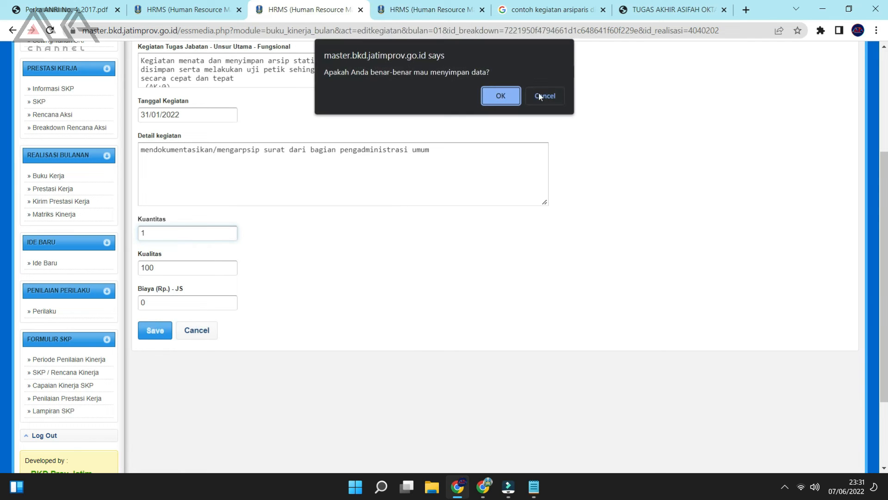
left_click(513, 90)
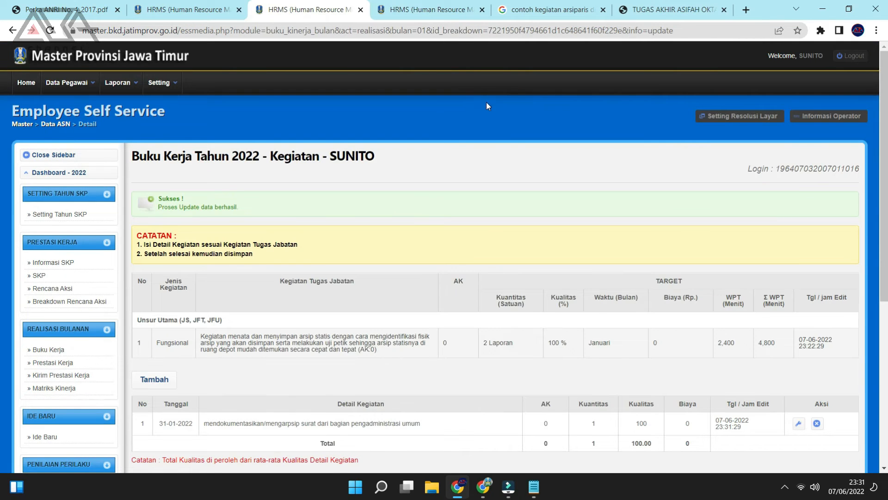
Compare the first activity's January quantity target with the total quantity of its recorded details.
scroll(486, 102, "down", 5)
left_click_drag(514, 112, 480, 115)
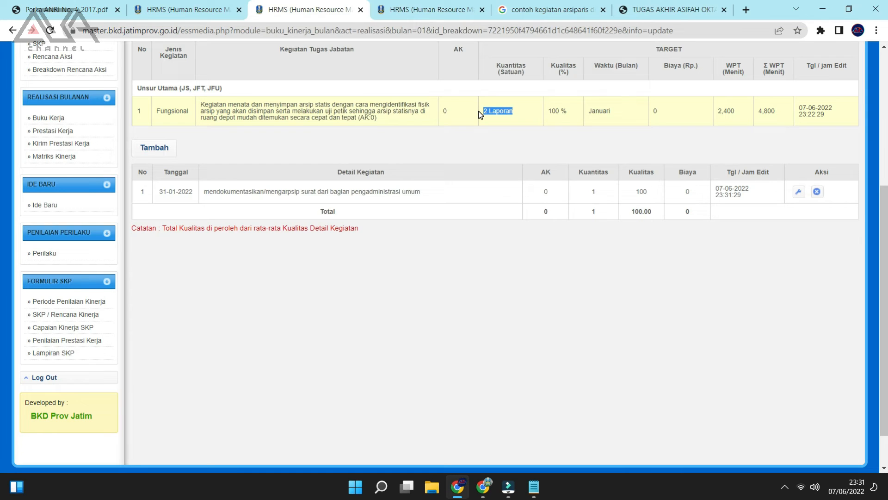
left_click(598, 211)
left_click_drag(380, 217, 326, 211)
left_click(599, 210)
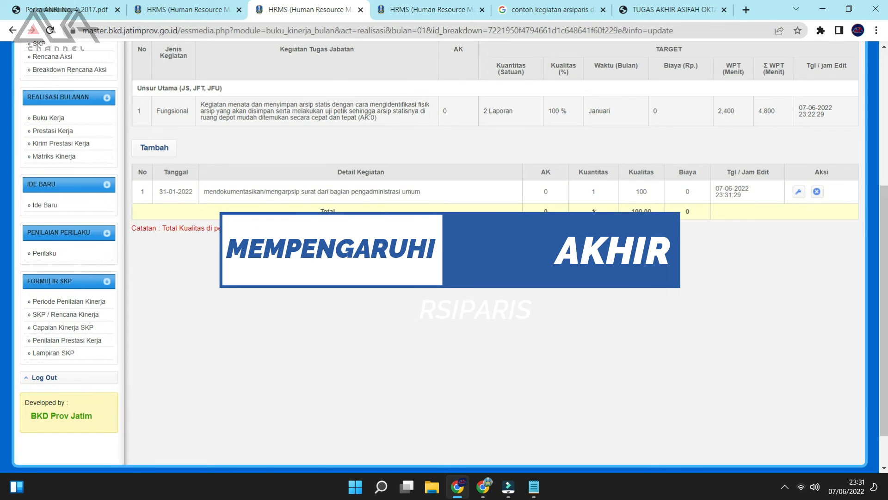
Check the total quantity of the recorded details for the first January activity.
double_click(586, 212)
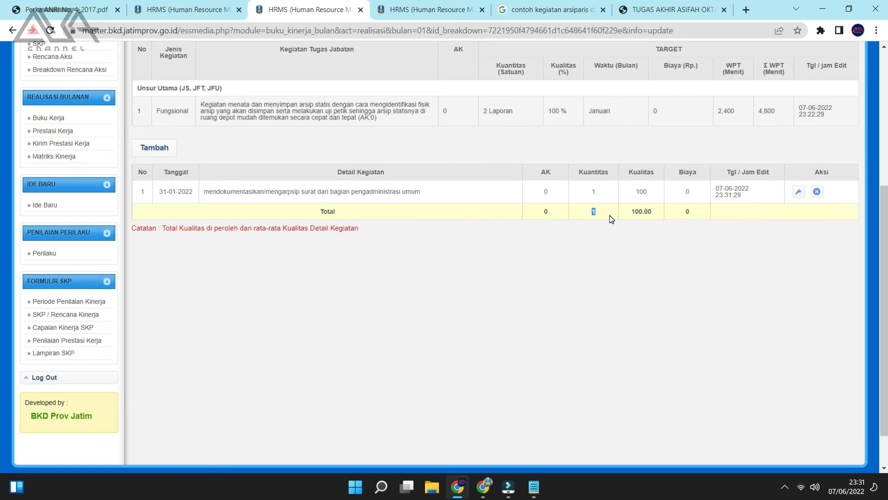
left_click(602, 241)
left_click(598, 215)
double_click(596, 214)
left_click(586, 226)
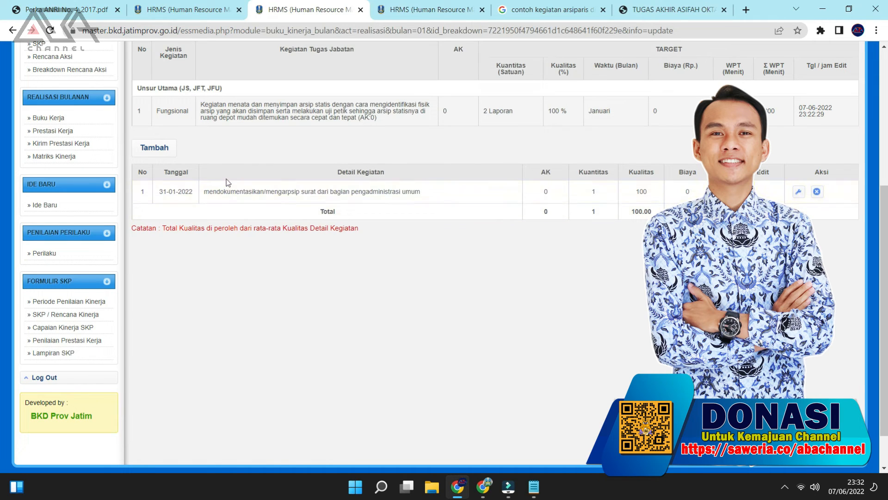
Add another detail entry to the first January activity and set its activity date to 31/01/2022.
left_click(144, 152)
left_click(200, 290)
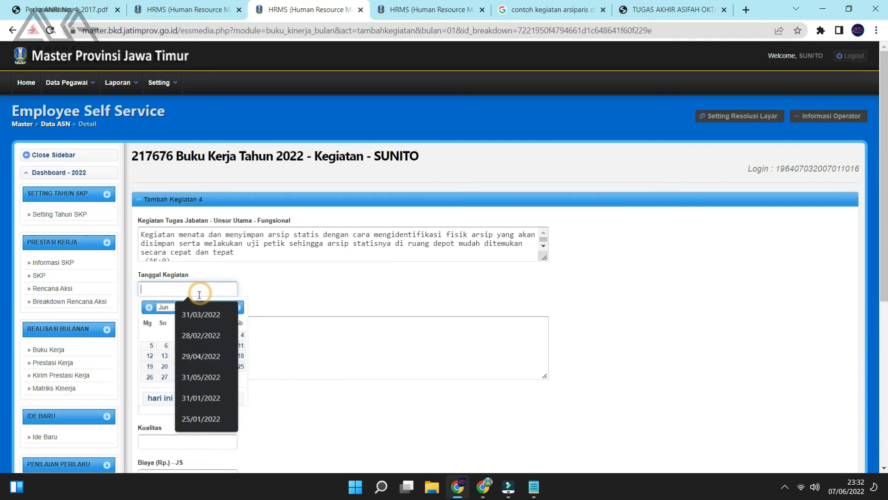
left_click(150, 308)
left_click(149, 308)
left_click(151, 308)
left_click(151, 308)
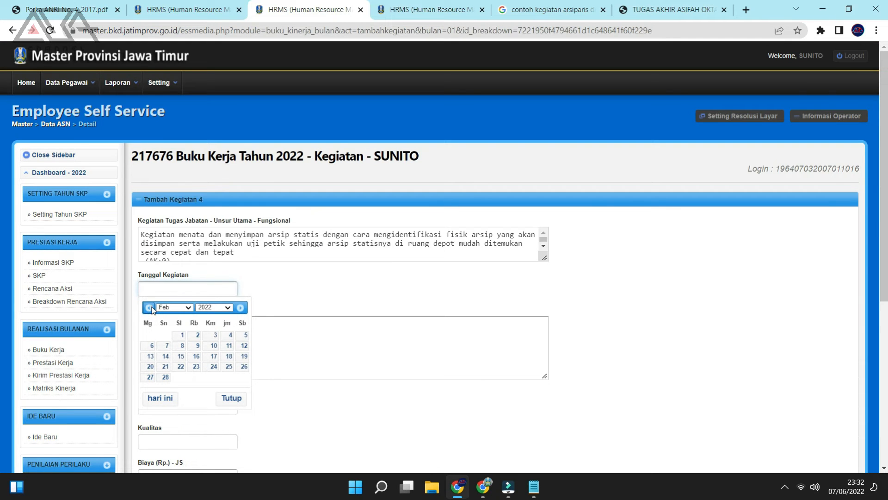
left_click(151, 308)
left_click(166, 388)
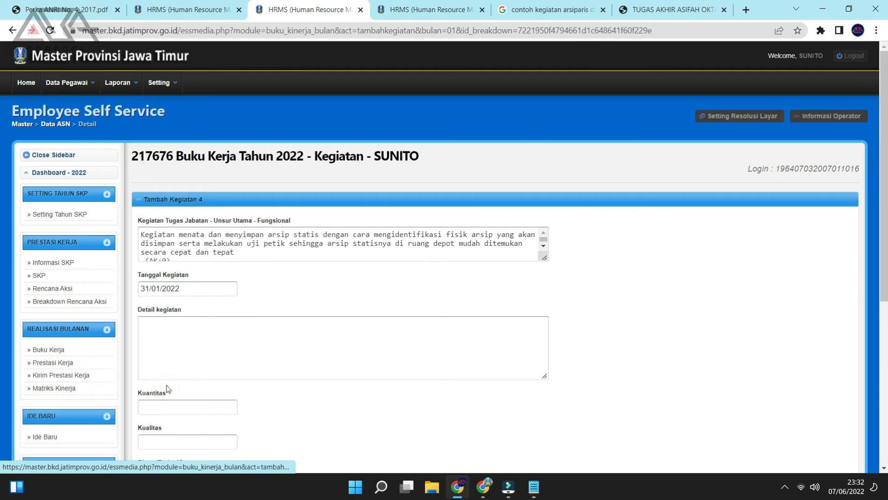
Paste the copied activity detail text and replace its final word "umum" with "kepegawaian".
left_click(171, 354)
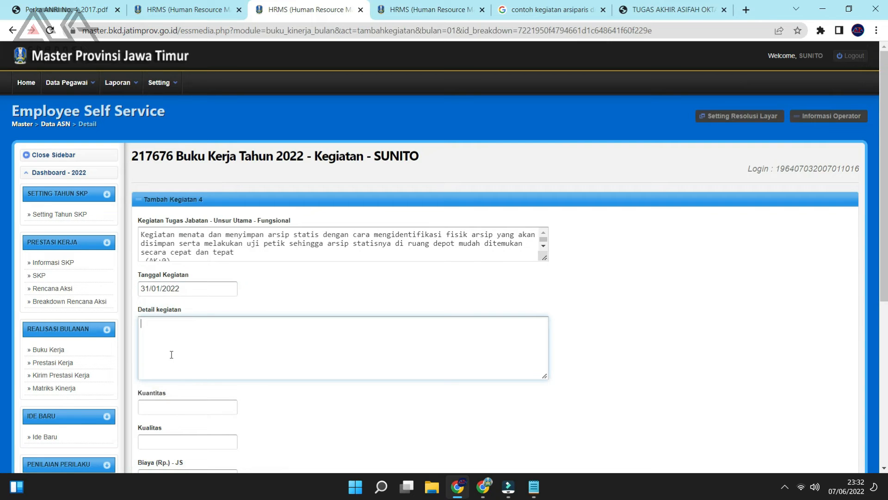
right_click(174, 350)
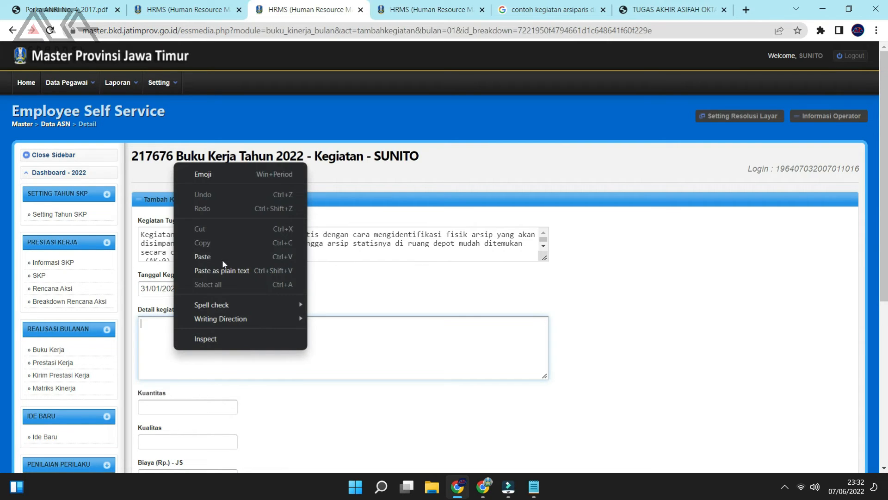
left_click(220, 257)
left_click_drag(444, 324, 412, 327)
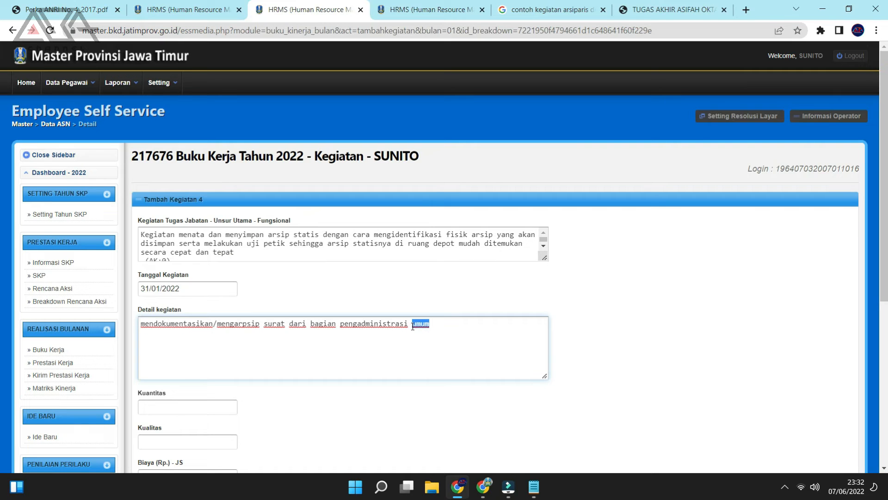
type("kepegawaian")
Enter a quantity of 1 and a quality of 90 for the second detail and save it.
scroll(213, 330, "down", 3)
left_click(202, 293)
type("1")
left_click(222, 325)
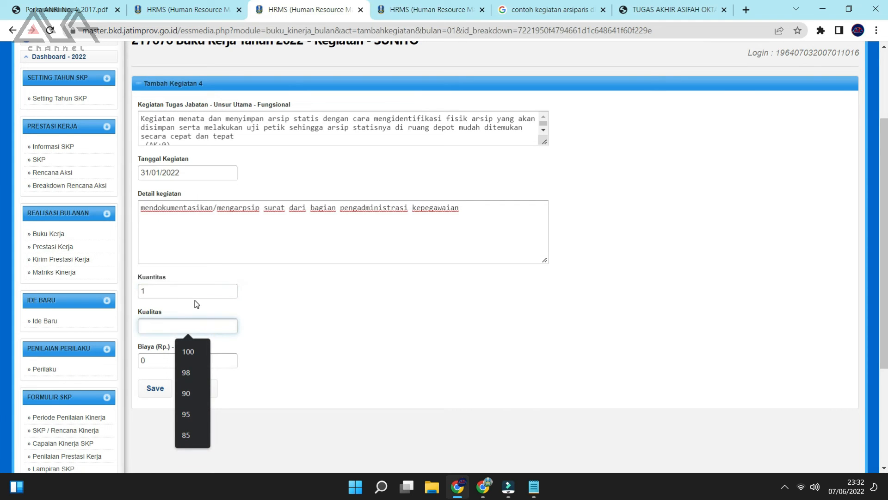
type("100")
key("BackSpace")
key("BackSpace")
key("BackSpace")
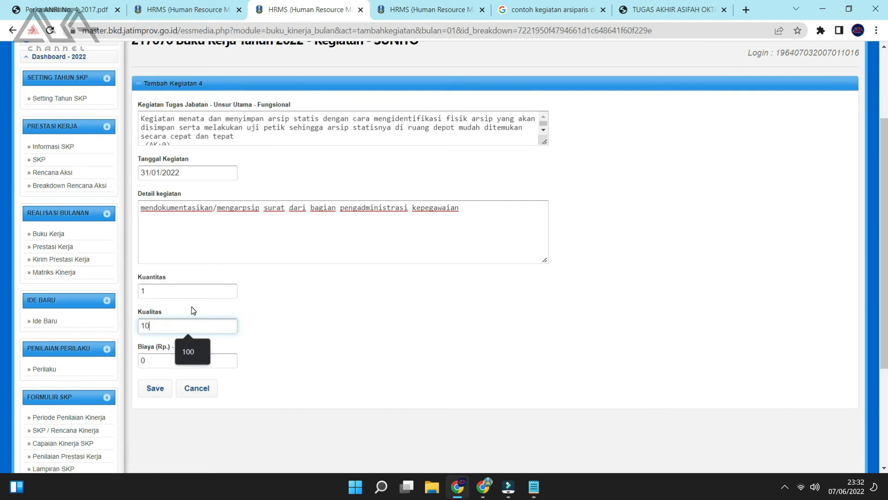
type("9")
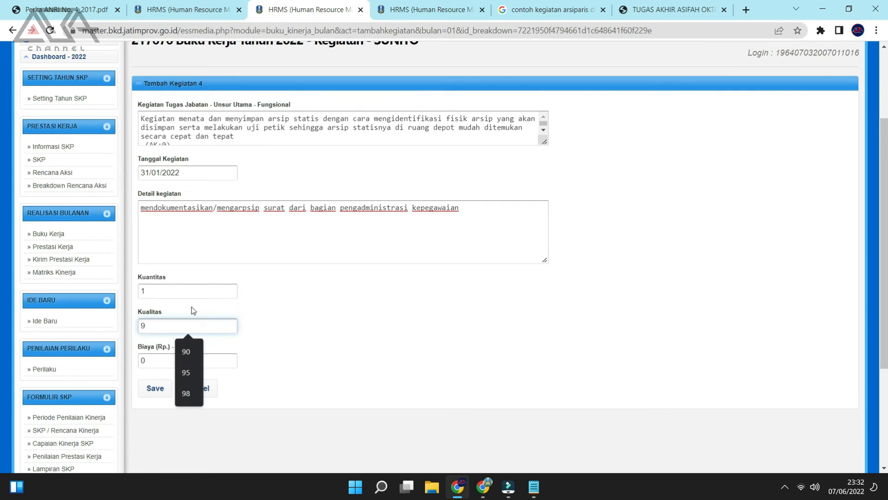
type("0")
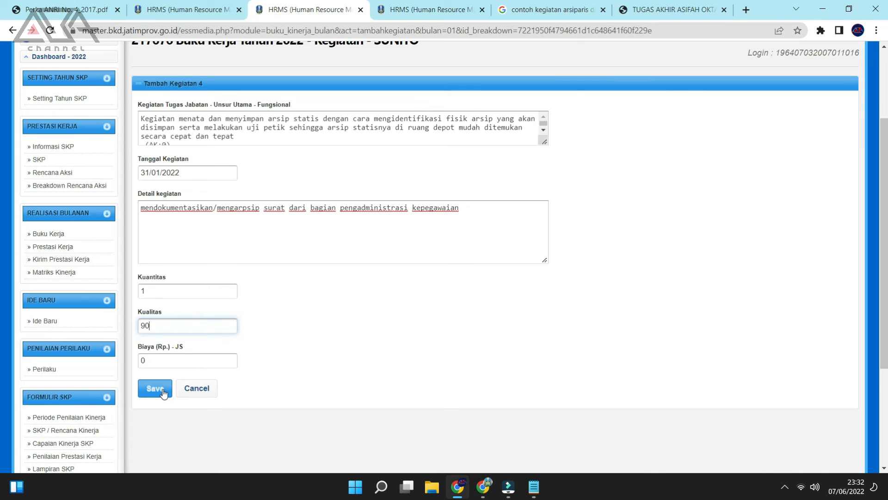
left_click(159, 388)
left_click(512, 88)
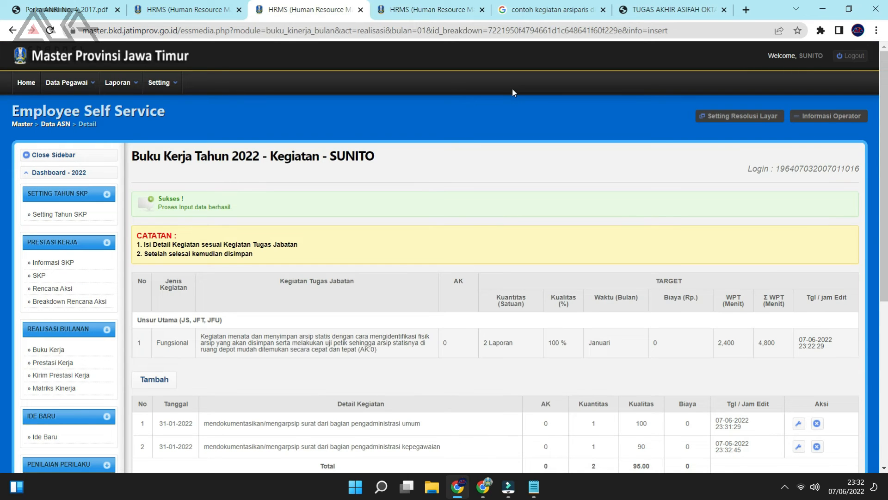
Compare the quantity and quality of both recorded details and their totals with the January target.
scroll(513, 91, "down", 6)
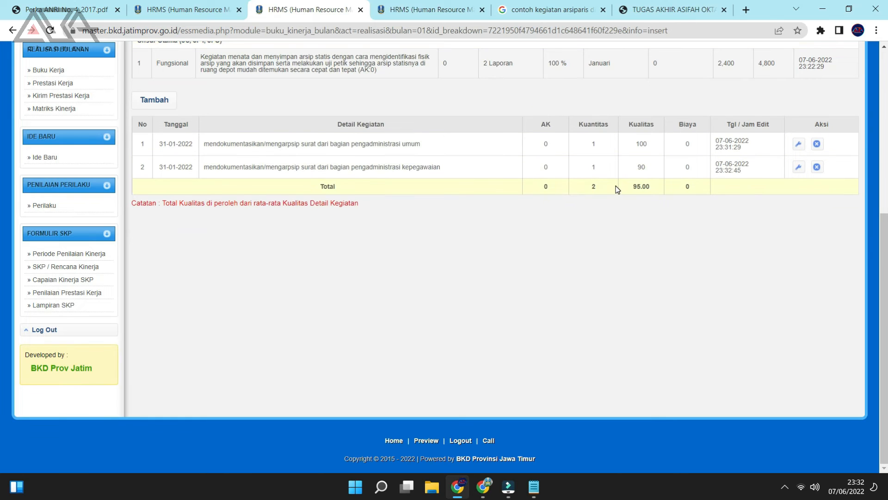
left_click(605, 187)
double_click(641, 167)
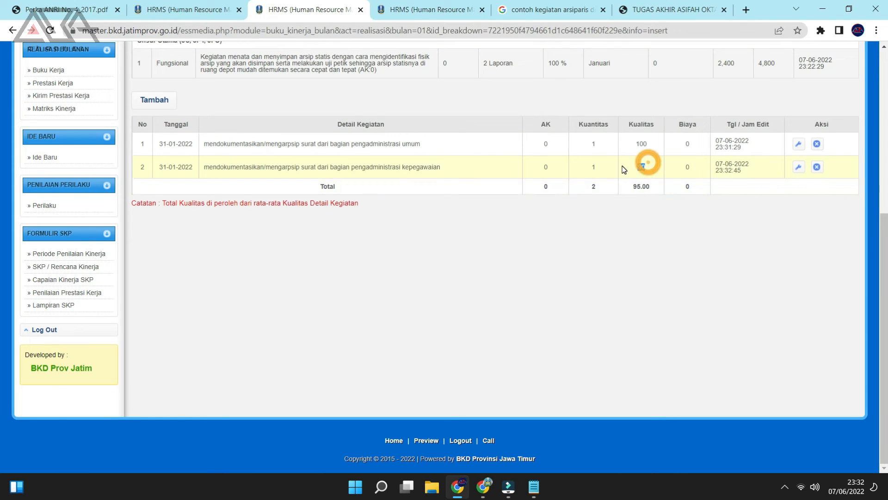
left_click(648, 176)
double_click(643, 167)
double_click(649, 144)
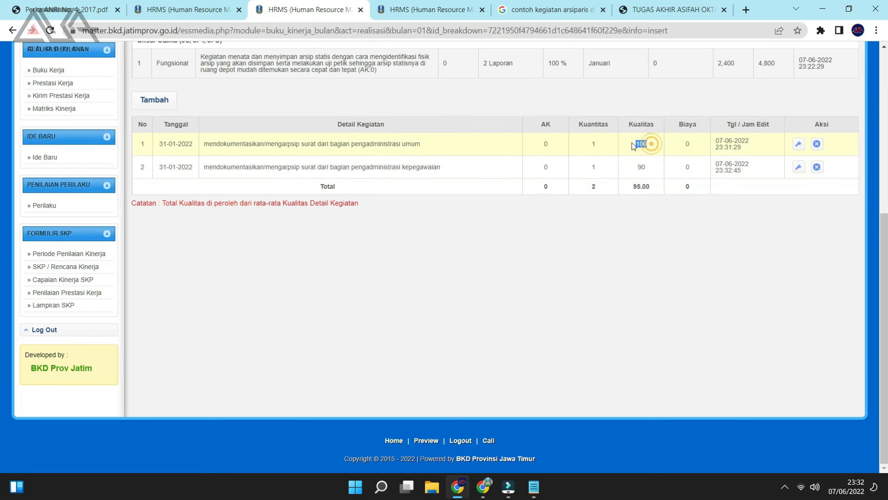
double_click(643, 167)
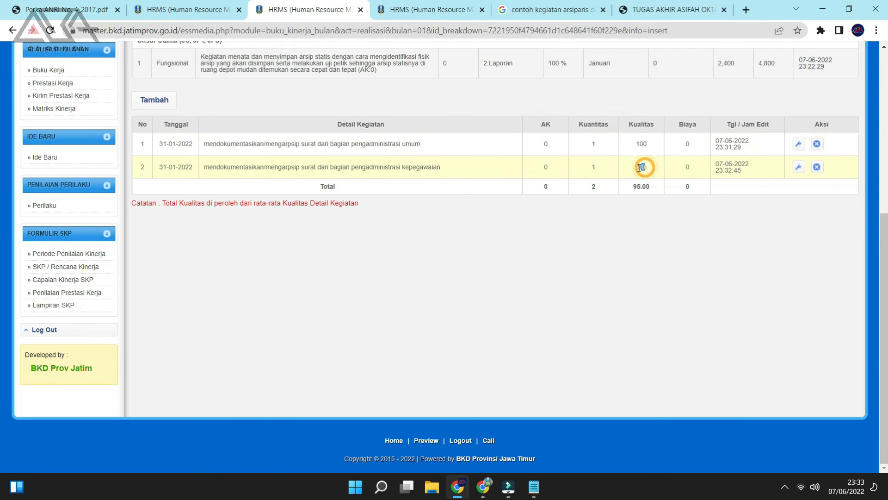
double_click(592, 186)
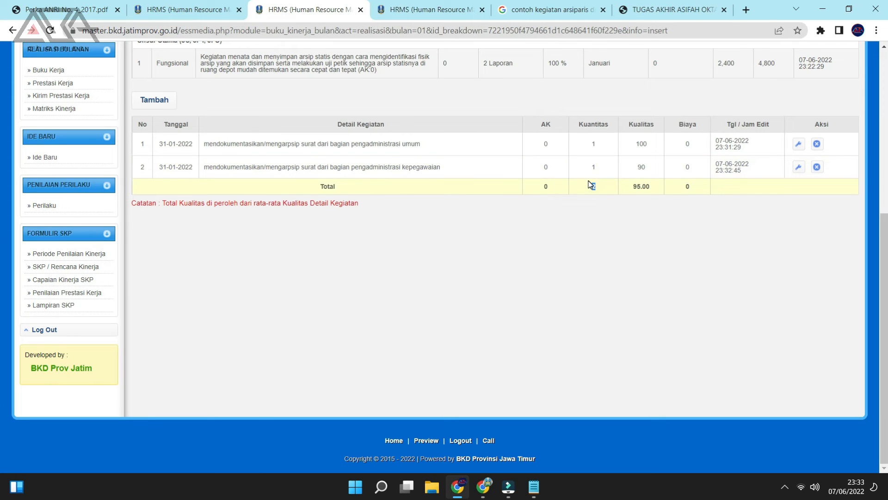
scroll(590, 180, "up", 1)
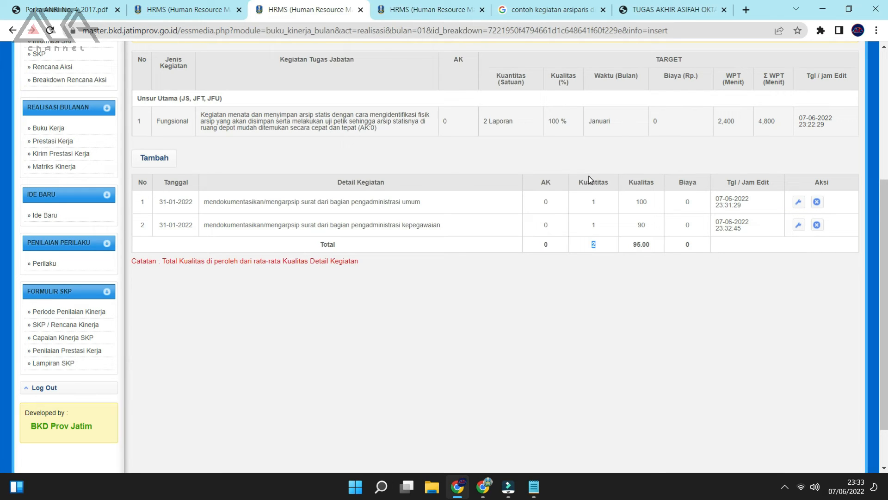
left_click_drag(514, 122, 486, 115)
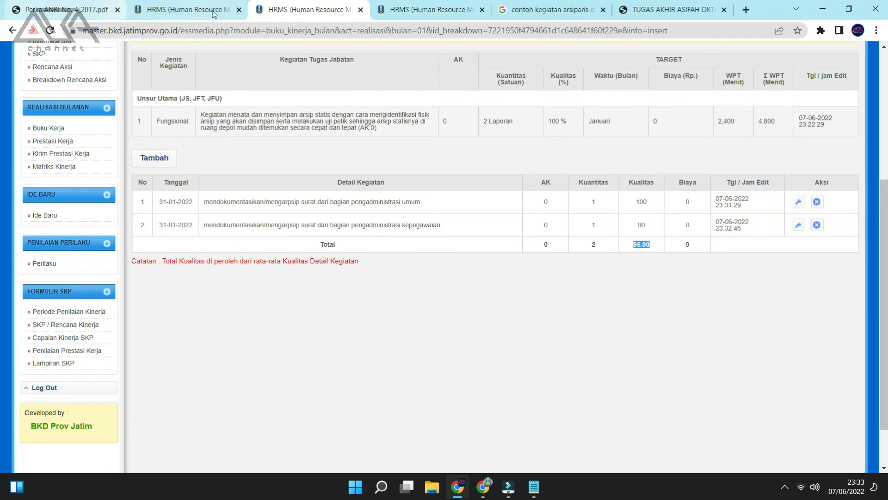
Return to the January work book list and review the first activity's quantity target and detail page.
left_click(361, 10)
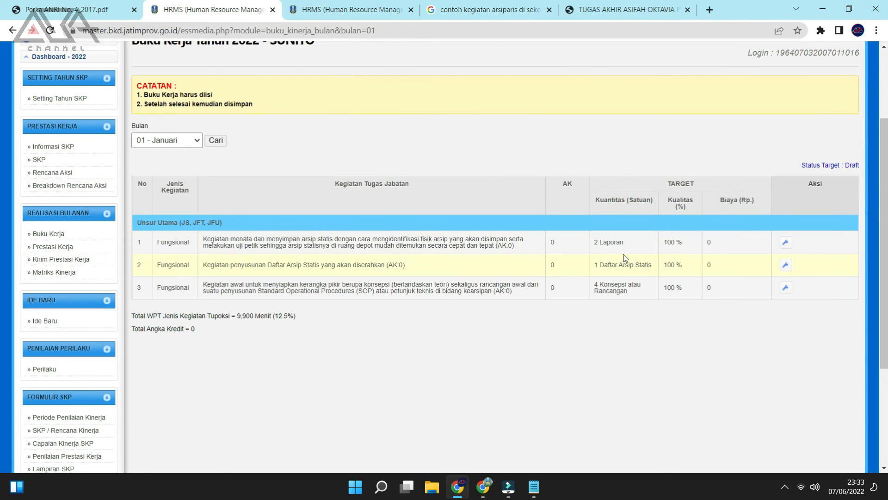
left_click_drag(629, 248, 593, 249)
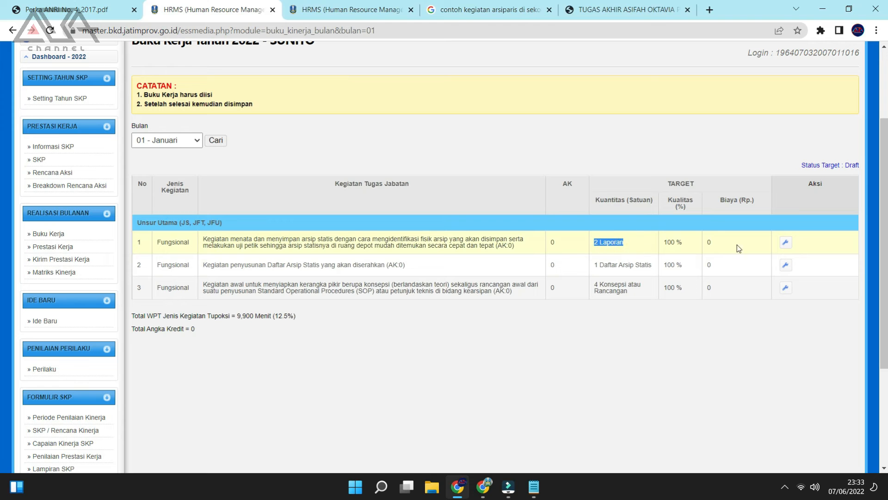
left_click(787, 243)
scroll(658, 348, "down", 3)
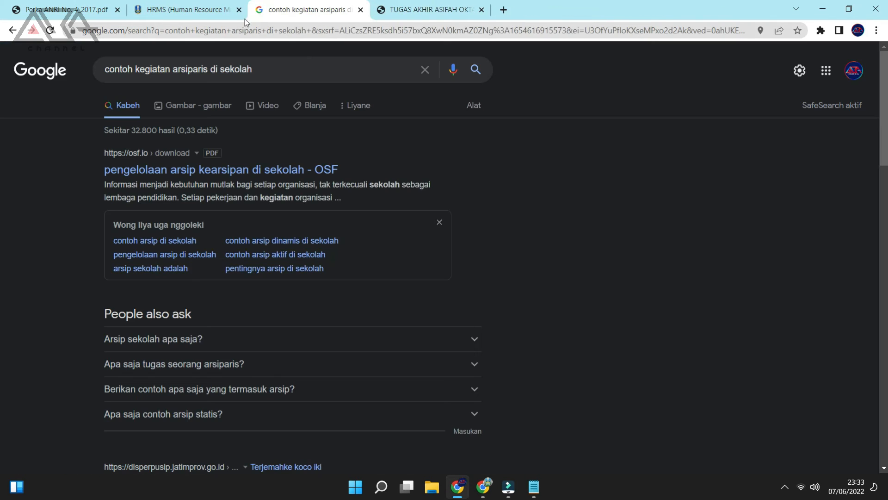
left_click(227, 8)
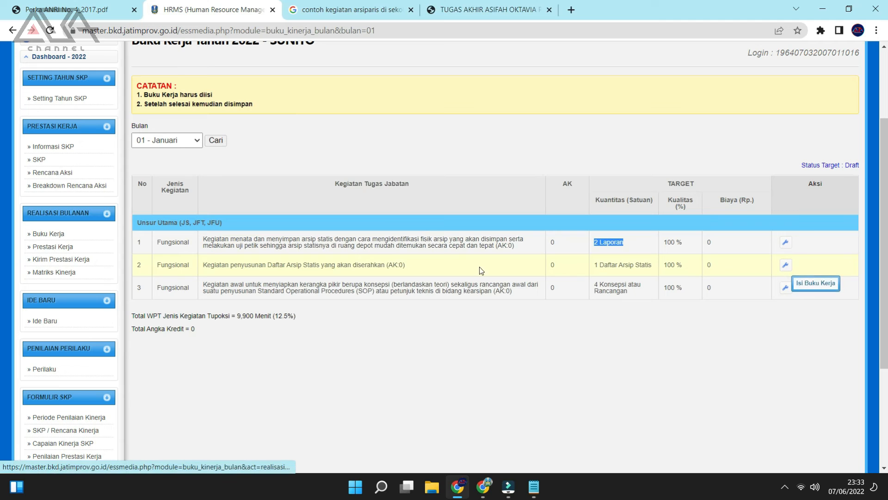
Open the work book of the "Kegiatan penyusunan Daftar Arsip Statis yang akan diserahkan" activity and begin a new detail entry.
left_click_drag(207, 265, 411, 269)
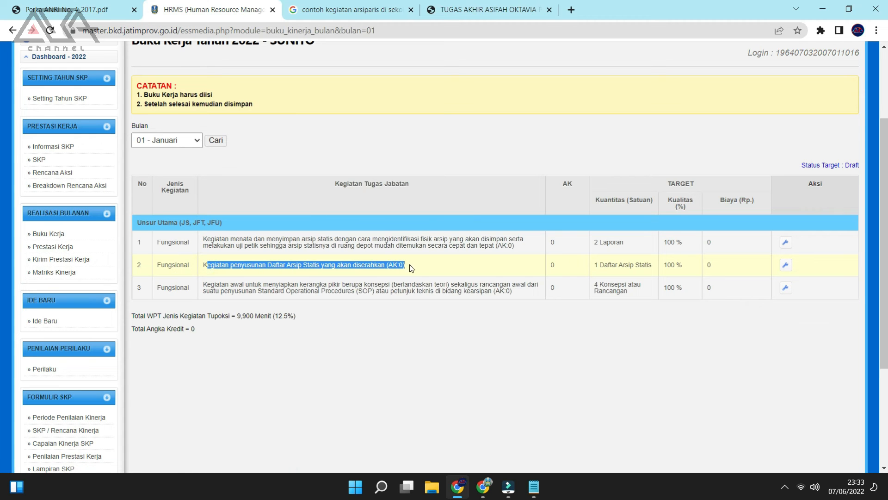
left_click(785, 265)
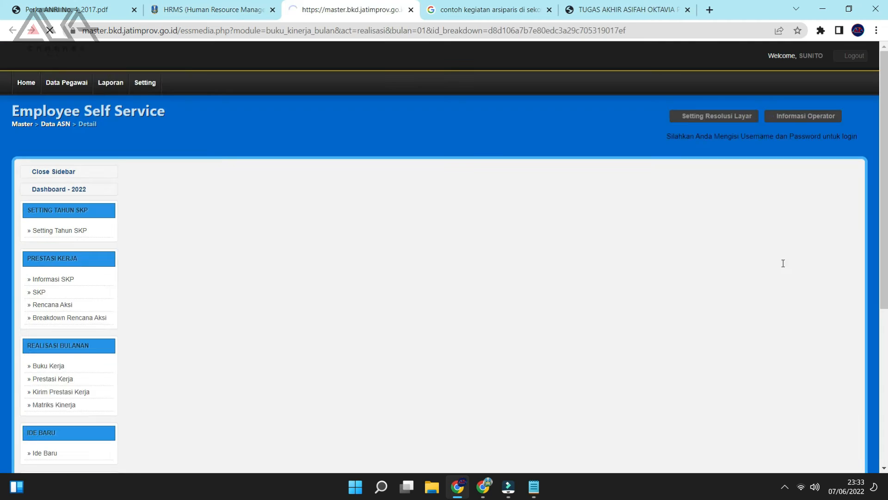
scroll(685, 263, "down", 1)
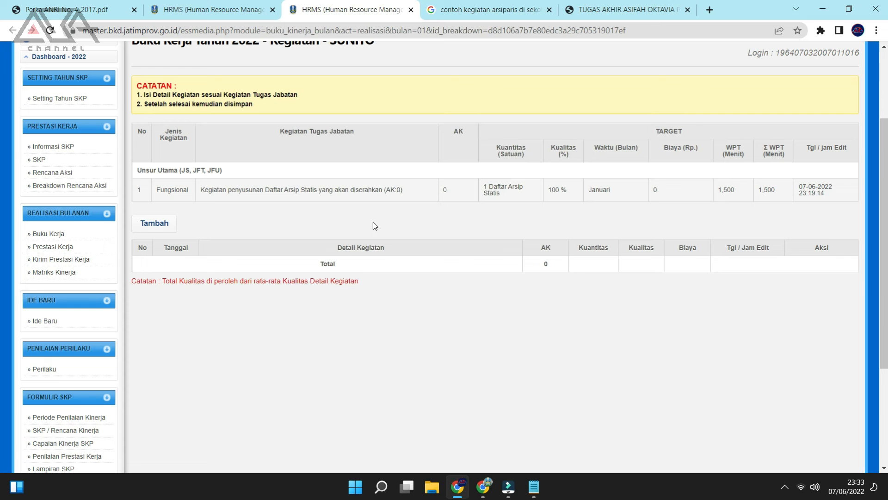
left_click(155, 226)
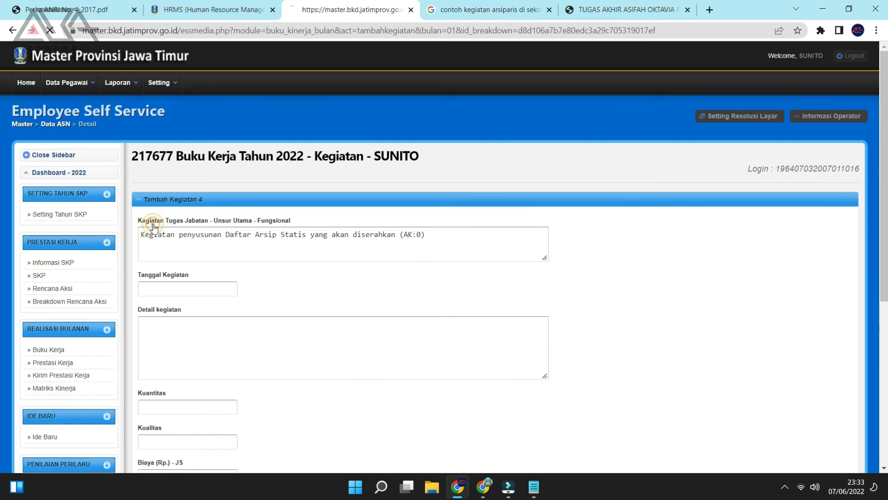
Date the new detail 24/01/2022 and describe it as "membuat daftar arsip bulan januari 2022".
left_click(199, 285)
left_click(150, 307)
left_click(151, 307)
left_click(150, 307)
left_click(150, 307)
left_click(150, 307)
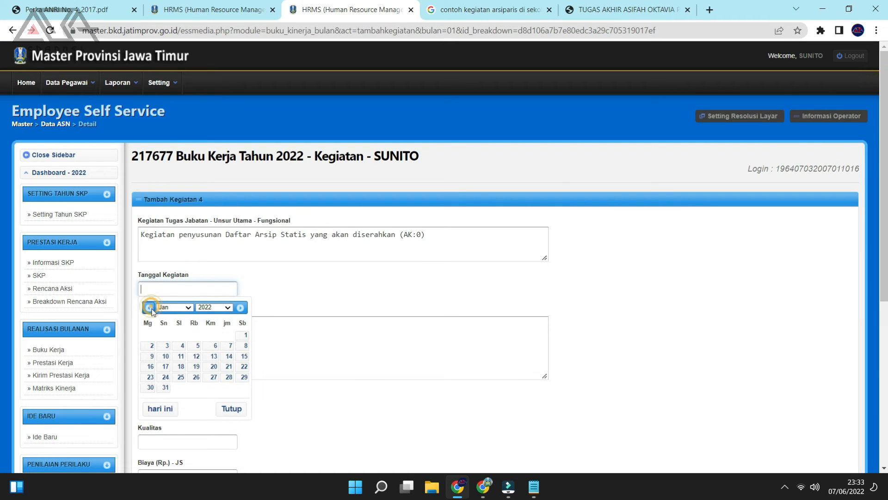
left_click(165, 379)
left_click(160, 346)
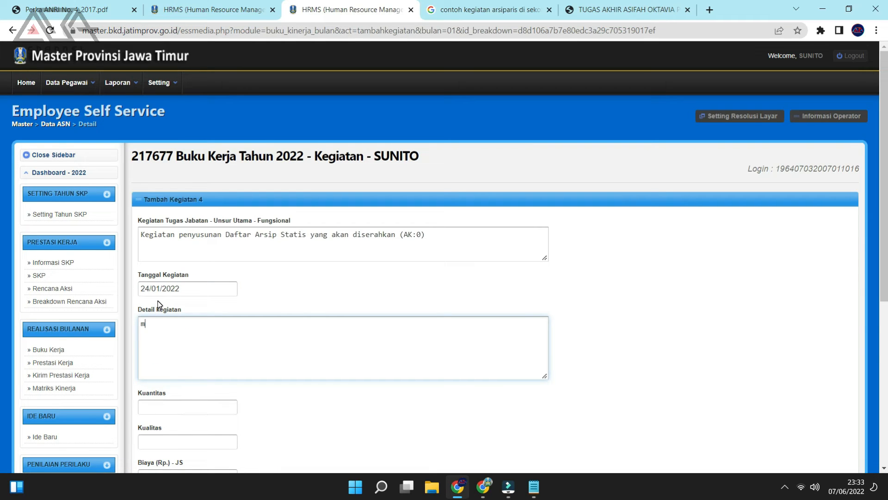
type("membuat daftar arsip bulan januari 2022")
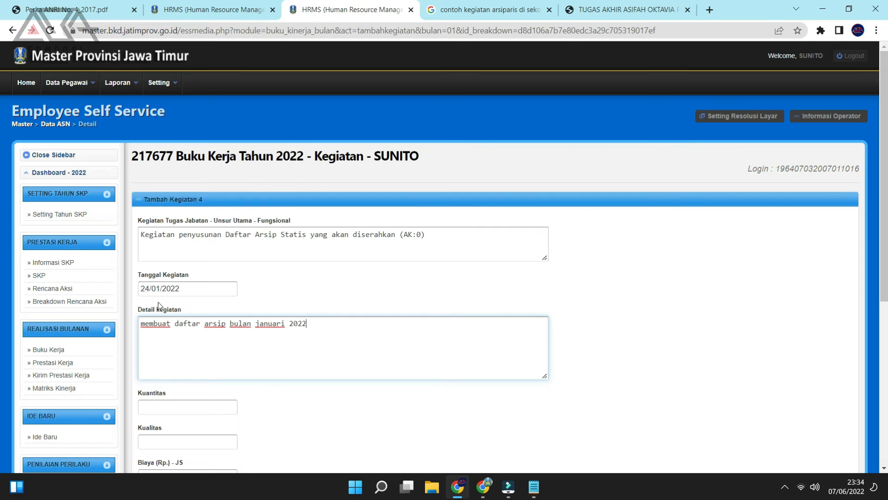
Set the new detail's quantity to 1 and quality to 100, and save it.
scroll(174, 318, "down", 3)
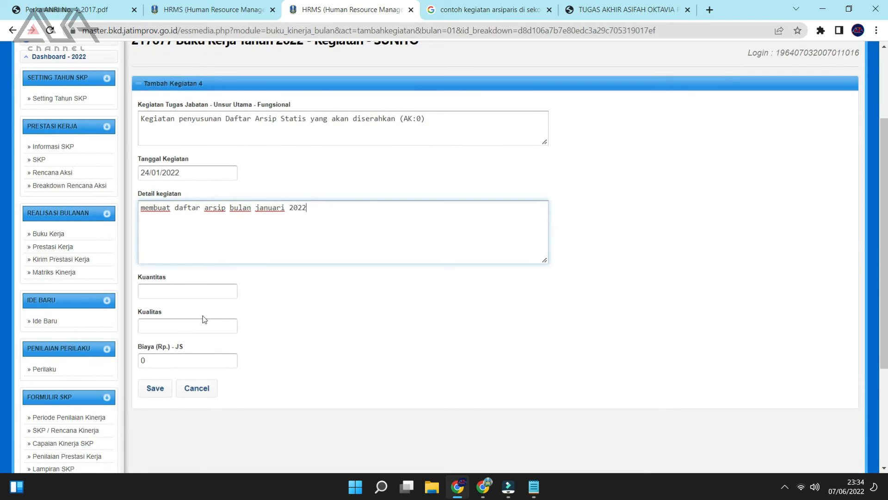
left_click(195, 297)
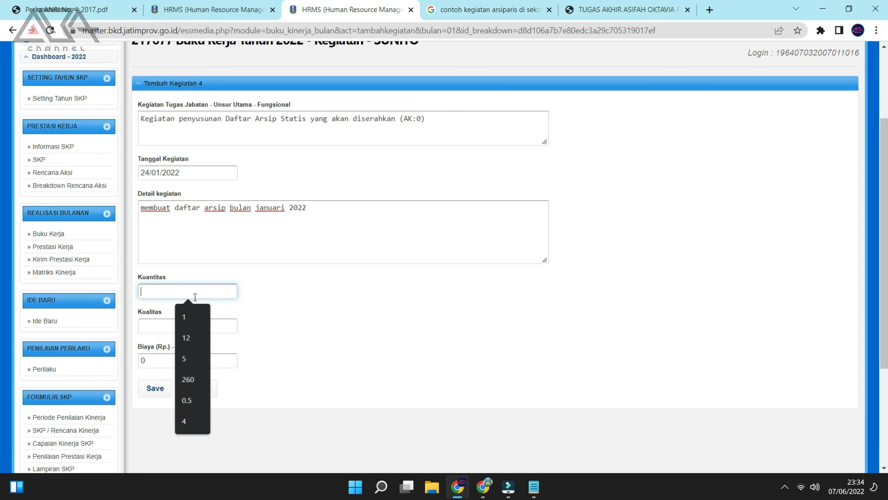
type("1")
left_click(143, 326)
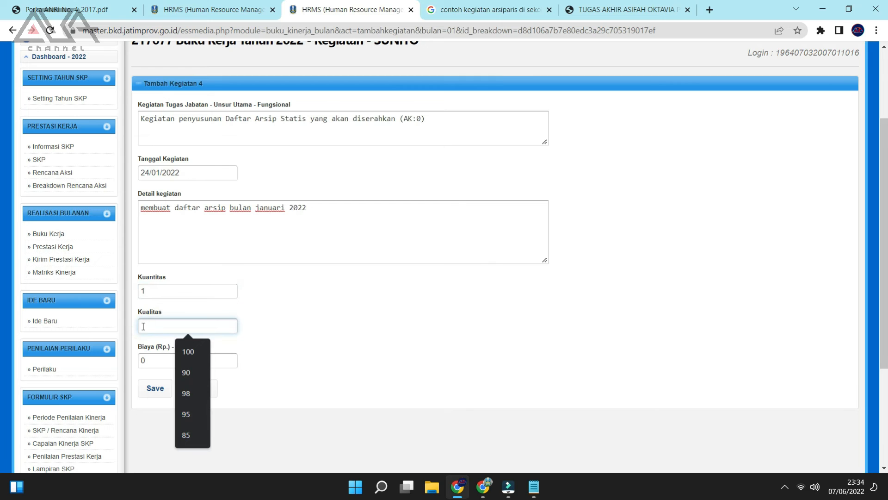
type("100")
left_click(160, 388)
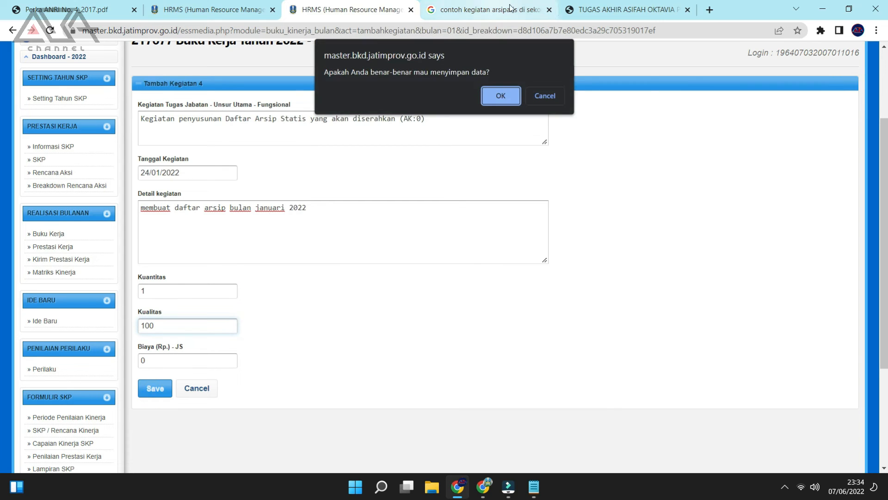
left_click(505, 96)
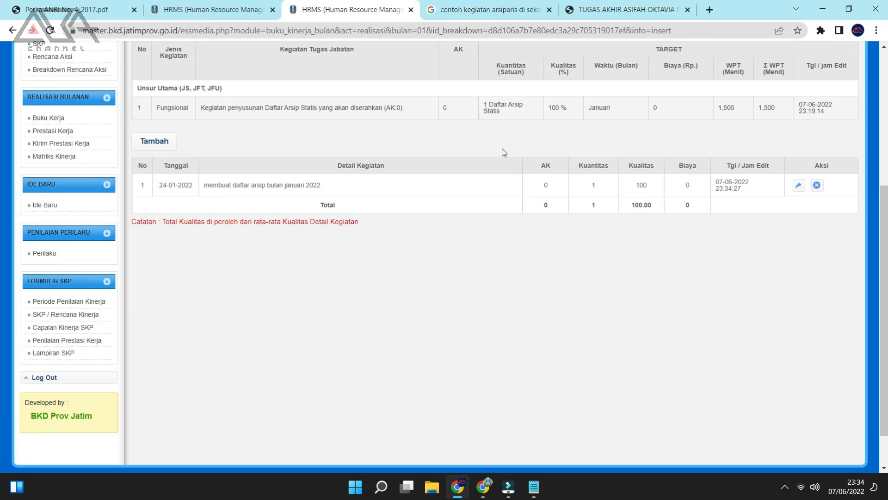
Close this detail page and begin a new detail entry for the third activity, on preparing SOP concepts and initial drafts.
left_click(411, 9)
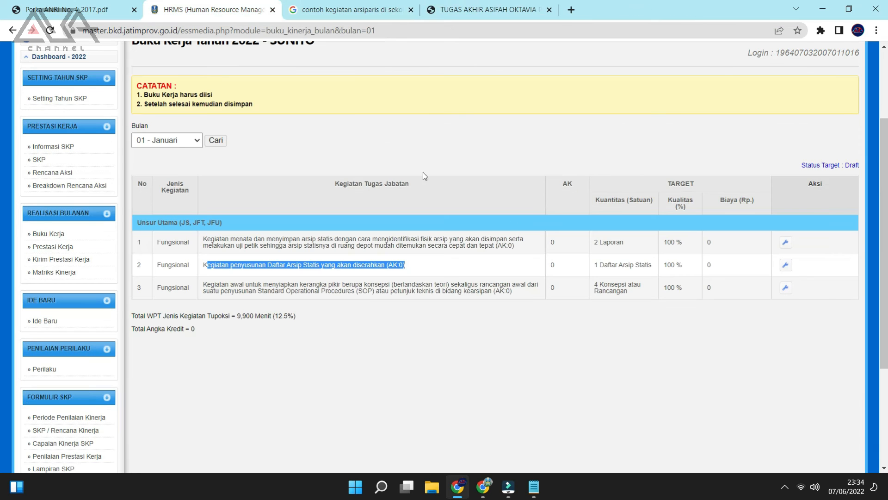
left_click(785, 288)
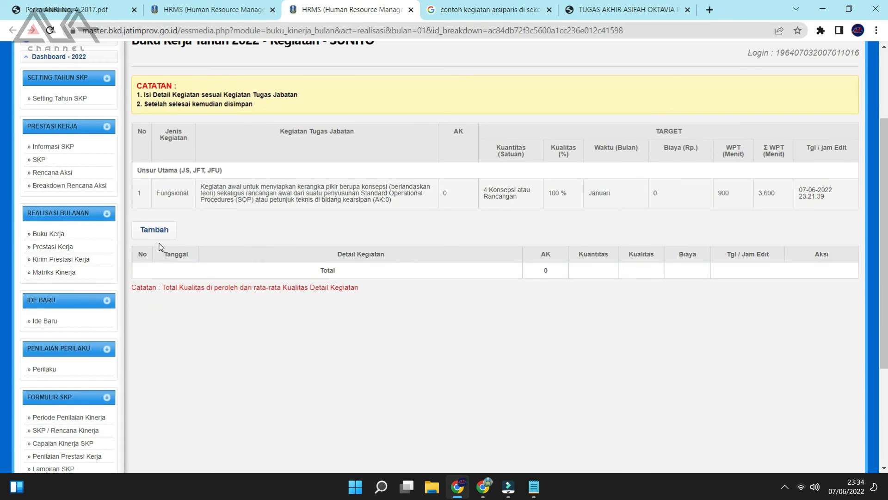
left_click(157, 237)
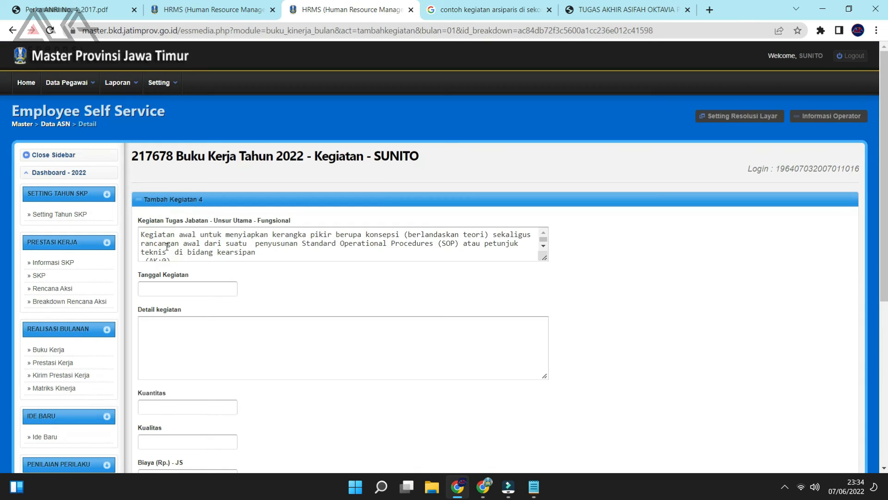
Date the SOP activity's first detail 31/01/2022 and go to its description.
left_click(193, 286)
left_click(149, 307)
left_click(149, 307)
left_click(149, 307)
left_click(149, 308)
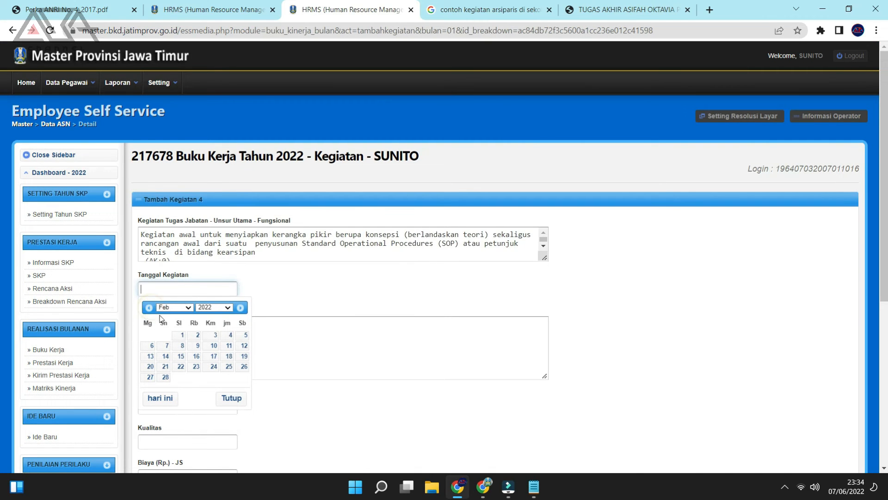
left_click(149, 308)
left_click(166, 388)
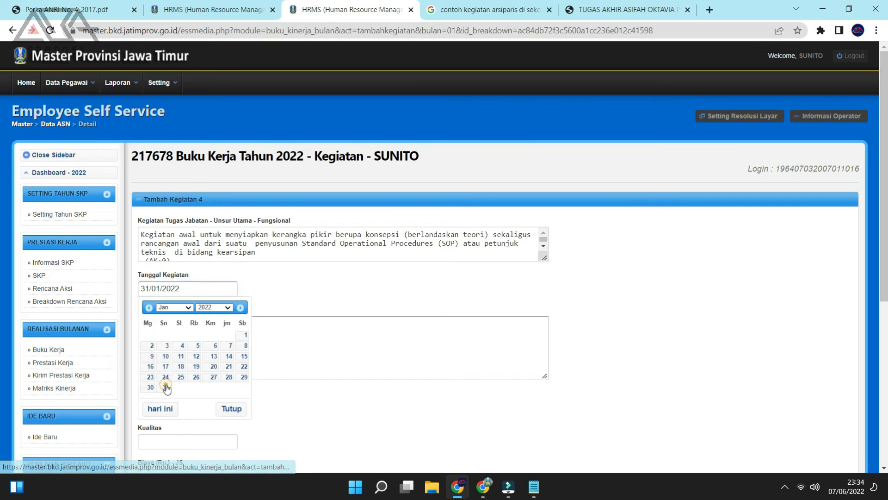
left_click(172, 363)
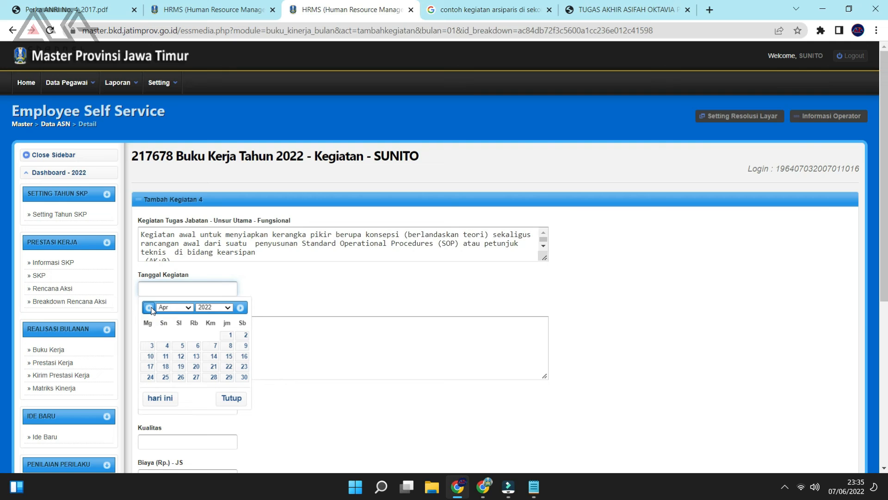
Date the next SOP detail 31/01/2022 and describe it as "SOP Sarpras".
left_click(148, 307)
left_click(149, 307)
left_click(149, 307)
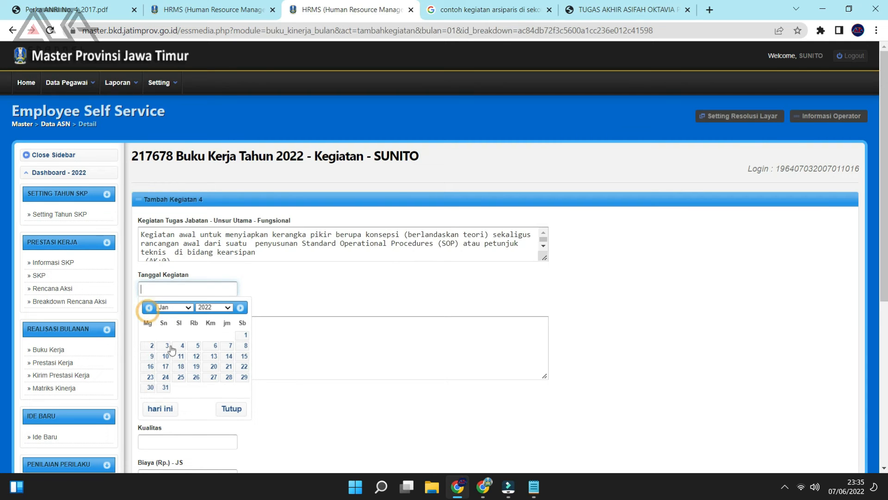
left_click(165, 388)
left_click(164, 356)
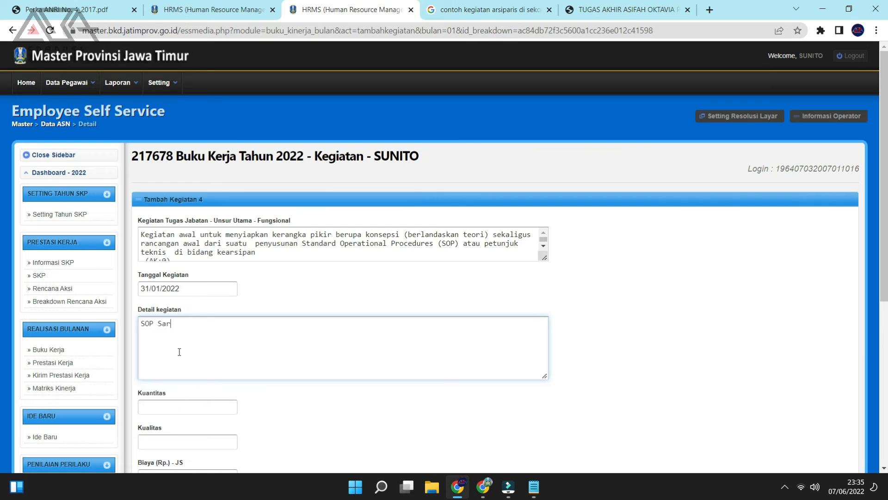
Give the "SOP Sarpras" detail a quantity of 1 and a quality of 100, and save it.
left_click(178, 407)
type("1")
key("Tab")
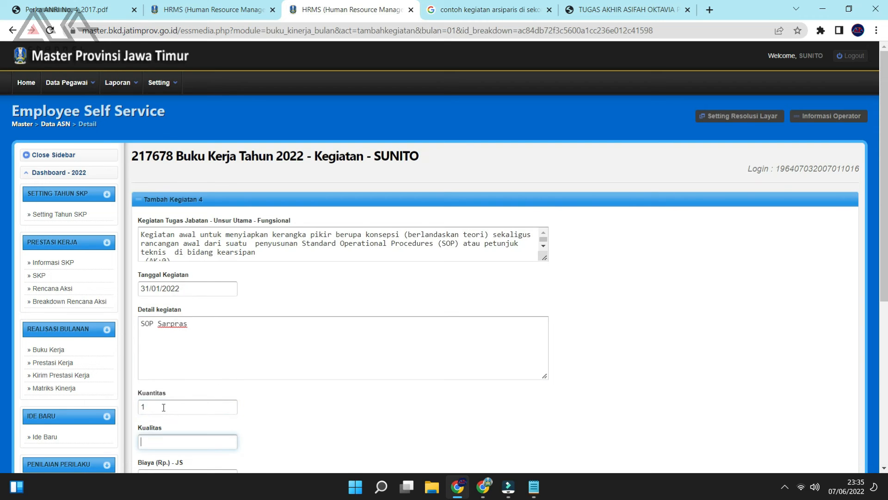
scroll(164, 407, "down", 2)
type("100")
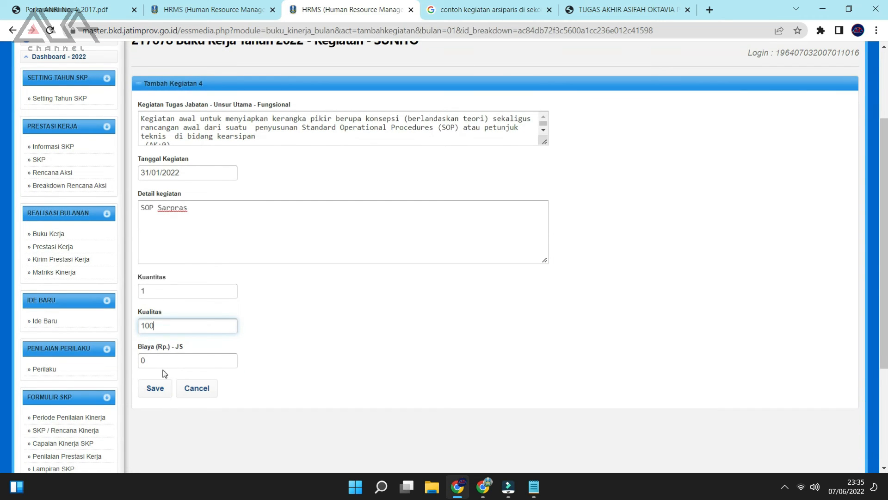
left_click(155, 388)
left_click(502, 95)
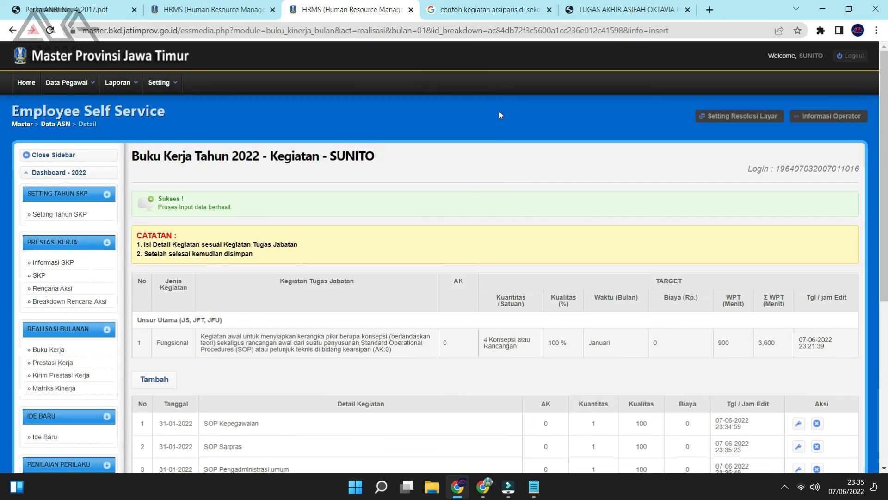
Add another detail to the SOP activity, dated 31/01/2022 and described as "sop keuangan".
scroll(499, 114, "down", 3)
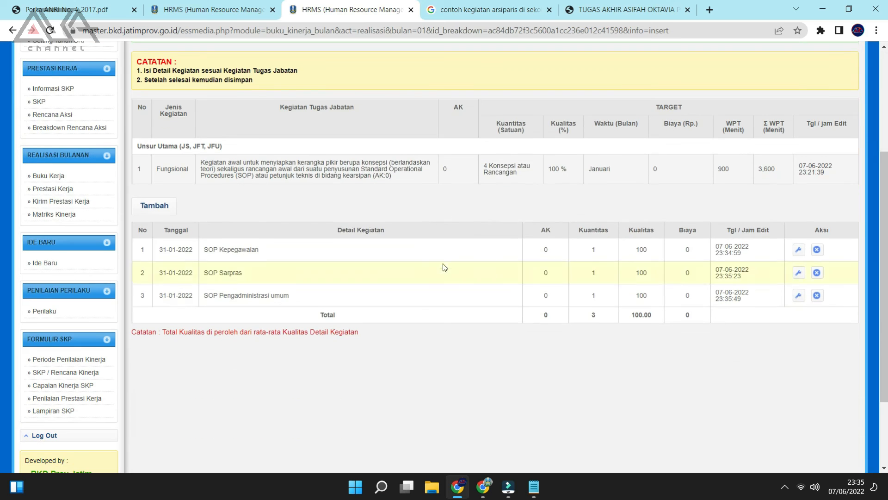
left_click(157, 210)
left_click(193, 290)
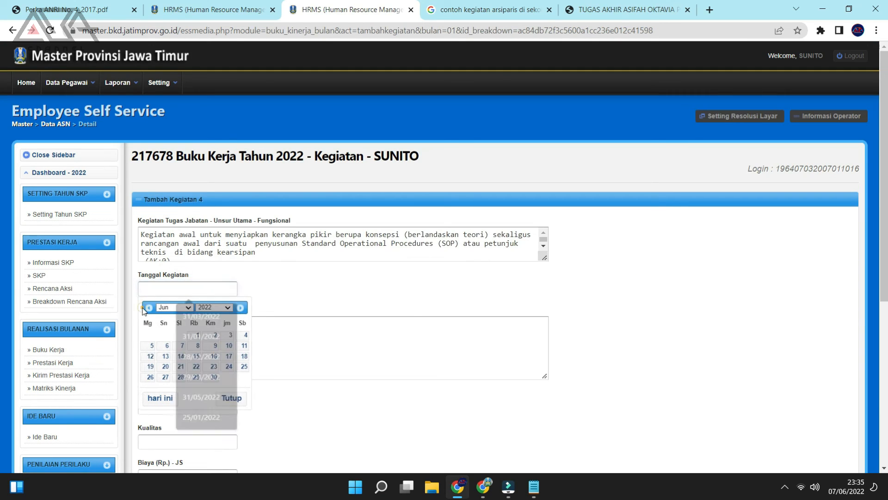
left_click(148, 308)
left_click(148, 308)
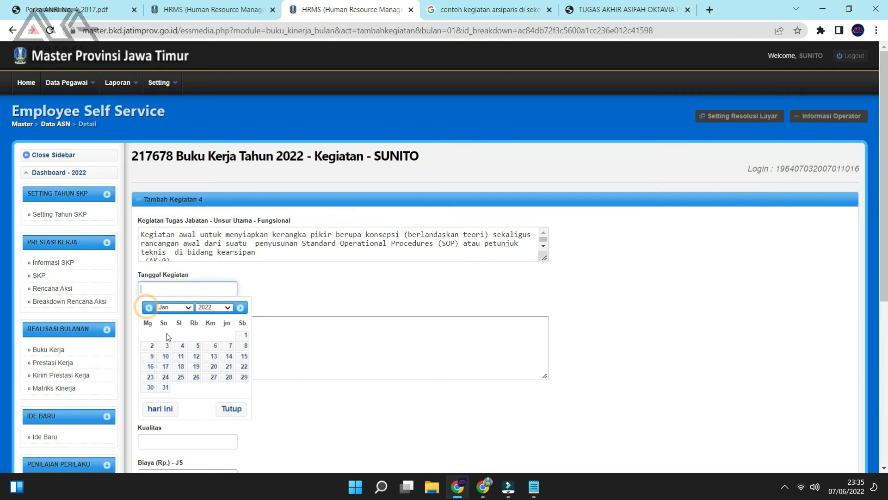
left_click(165, 387)
scroll(224, 309, "down", 1)
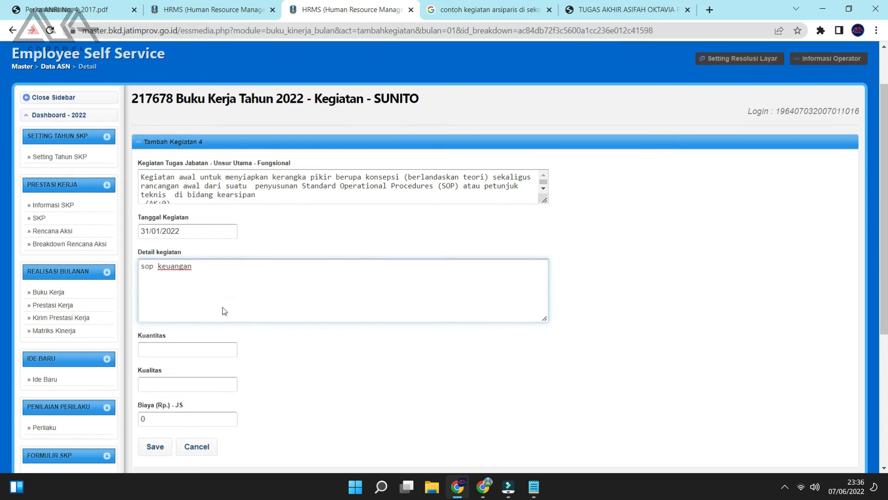
Give the "sop keuangan" detail a quantity of 1 and a quality of 100, and save it.
left_click(200, 349)
type("1")
left_click(218, 382)
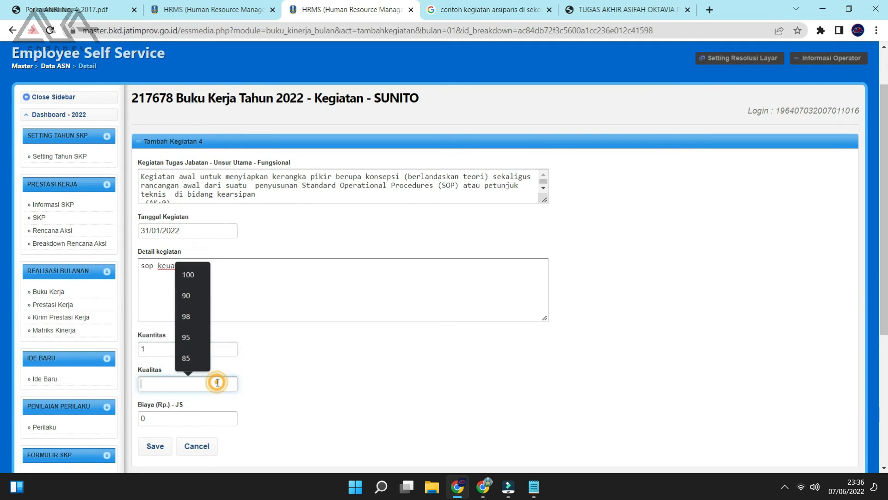
type("100")
left_click(155, 446)
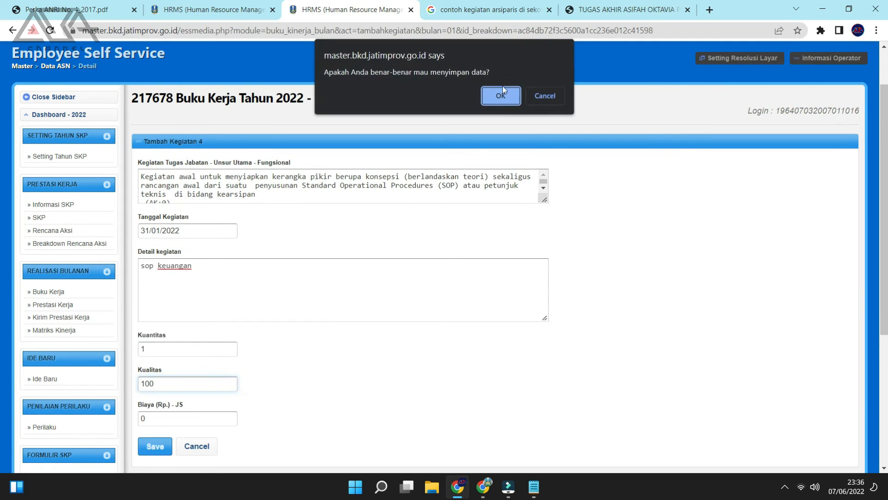
left_click(498, 98)
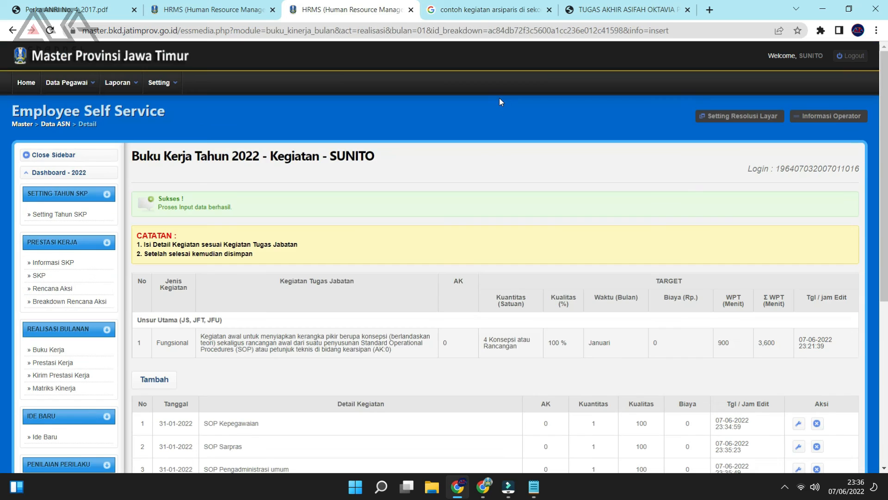
Compare the total quantity of the recorded SOP details with the activity's January target.
scroll(600, 143, "down", 5)
double_click(601, 281)
left_click_drag(528, 119, 481, 104)
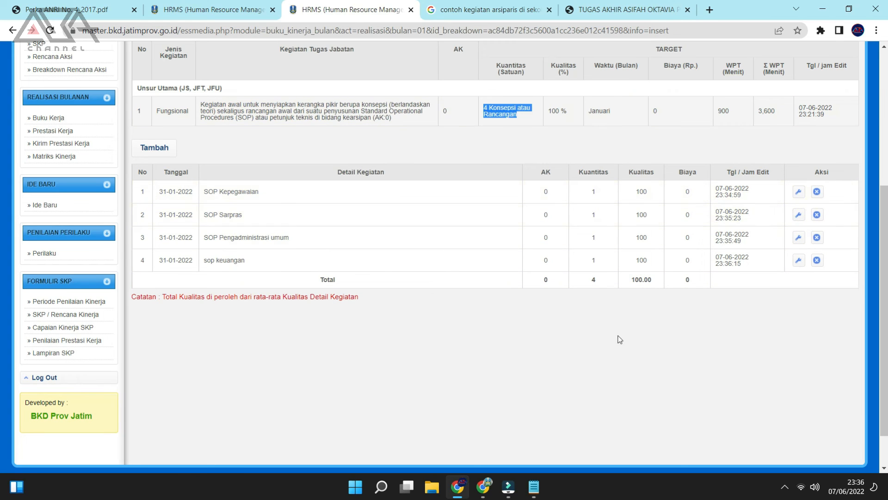
double_click(593, 281)
left_click_drag(493, 108, 497, 108)
scroll(344, 273, "up", 4)
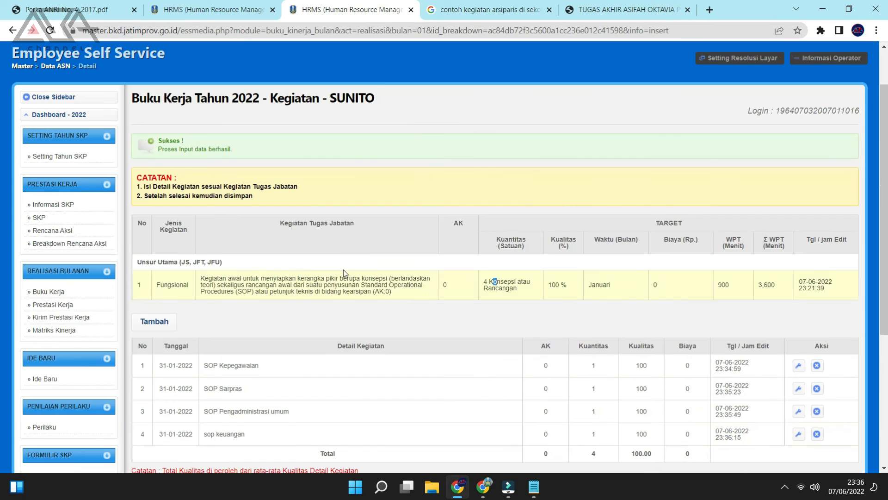
Close the SOP activity's detail page and return to the January work book list.
left_click(411, 10)
left_click(297, 134)
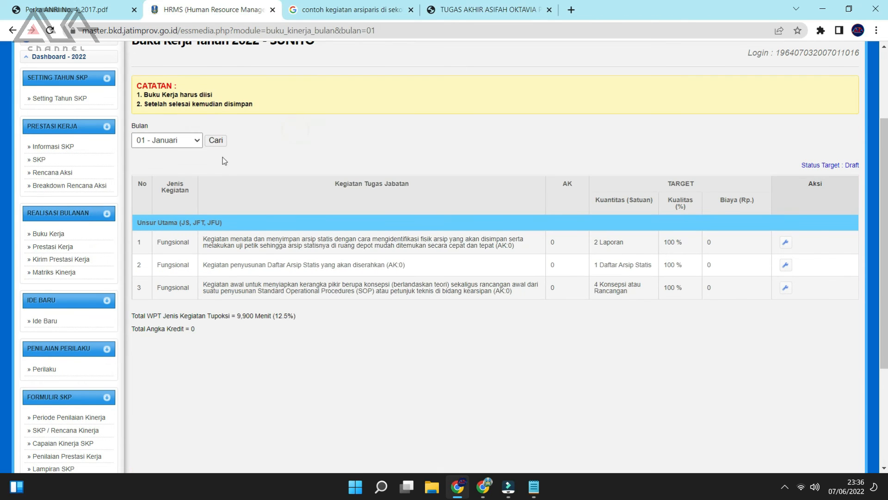
scroll(217, 143, "up", 3)
scroll(222, 173, "down", 4)
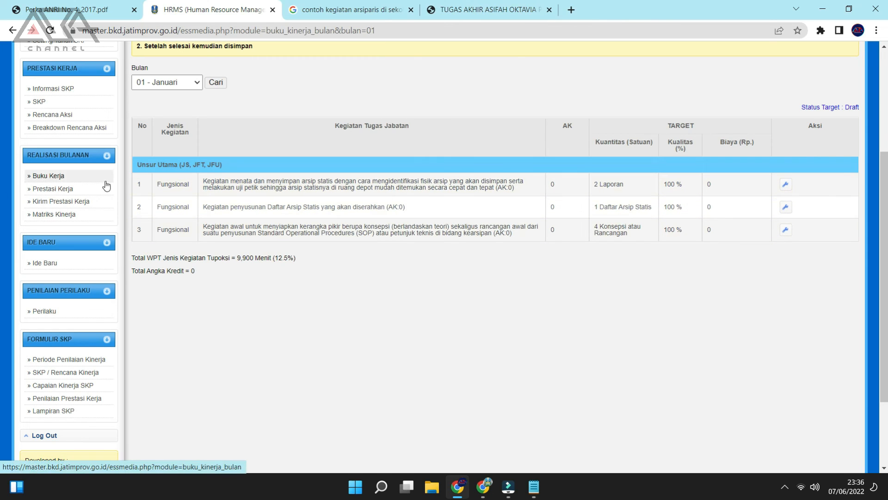
Show the Prestasi Kerja realization for January and compare each activity's target with its realization.
left_click(74, 189)
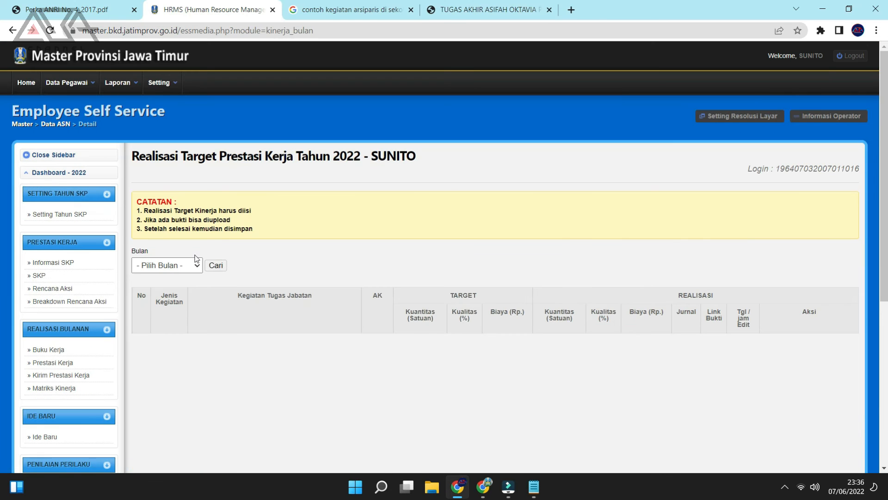
left_click(194, 265)
left_click(170, 288)
left_click(211, 268)
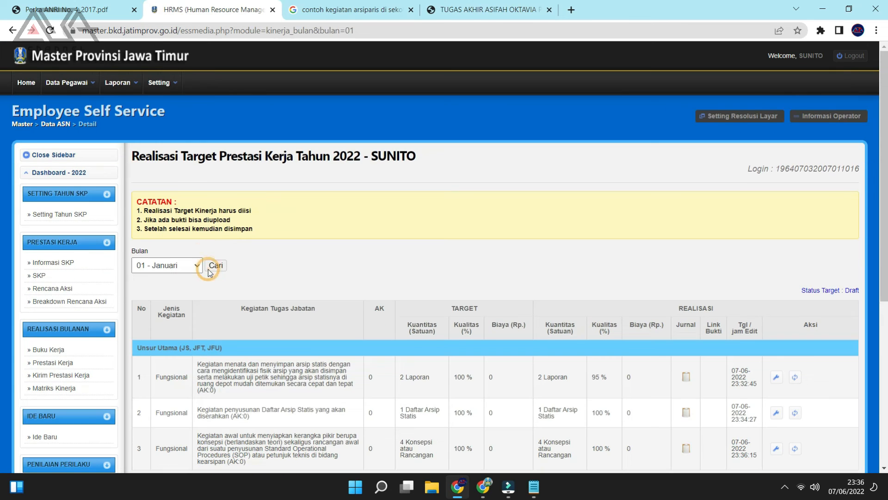
scroll(210, 272, "down", 3)
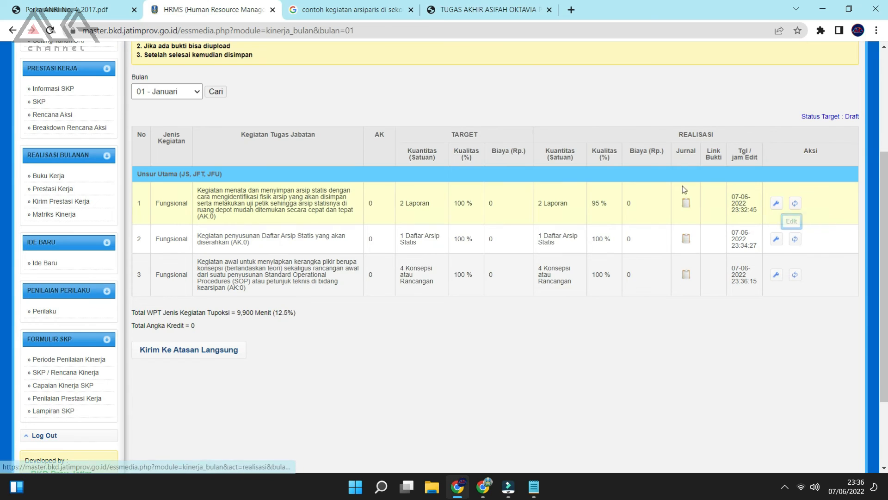
Return to Buku Kerja and list the activities for 01 - Januari.
left_click(104, 176)
scroll(296, 196, "down", 2)
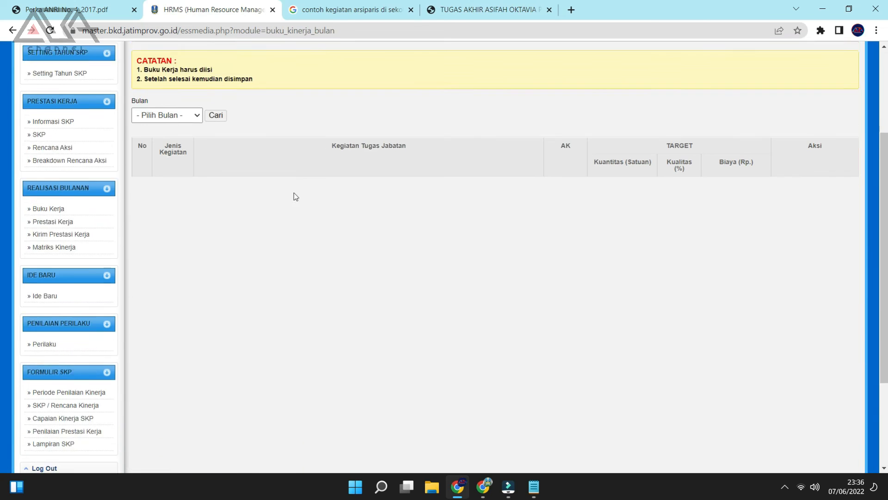
scroll(293, 192, "down", 1)
left_click(160, 82)
left_click(156, 104)
left_click(214, 82)
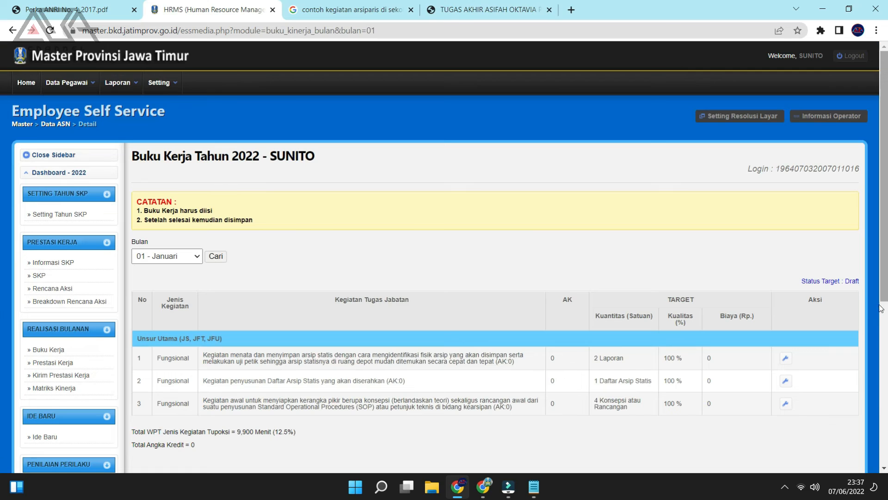
scroll(426, 311, "down", 1)
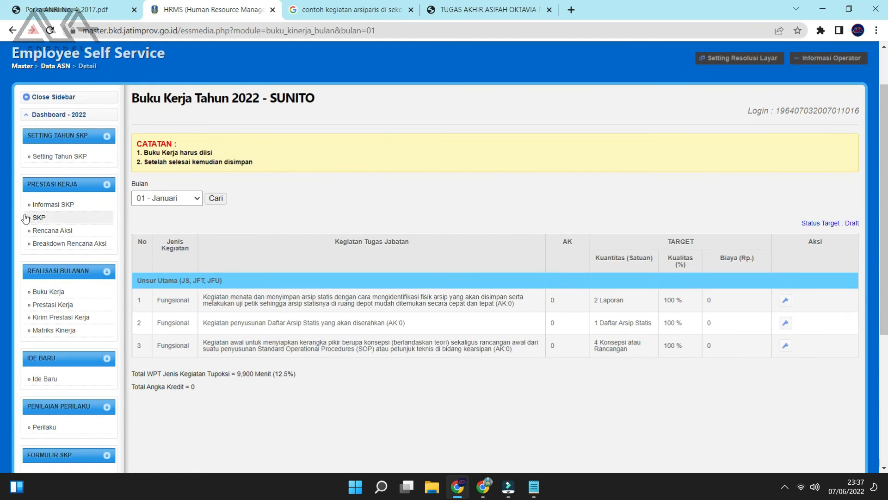
Open Prestasi Kerja and show the realization list for 01 - Januari.
left_click(44, 310)
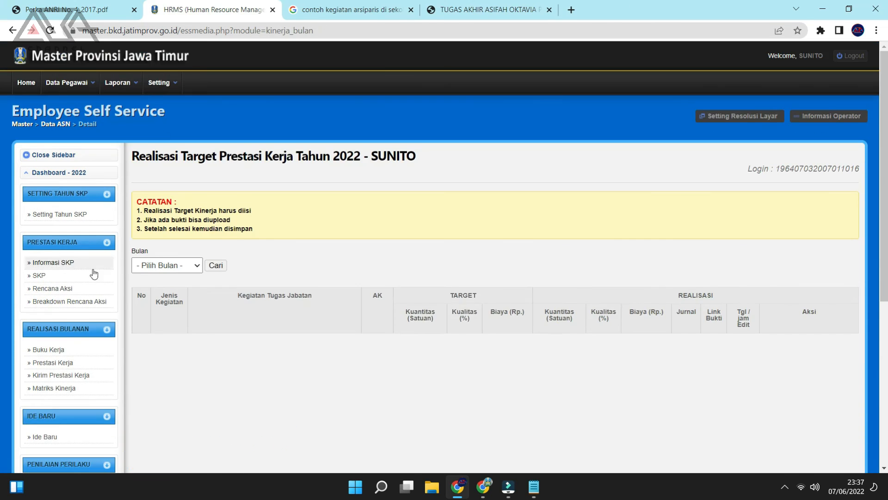
scroll(159, 202, "down", 1)
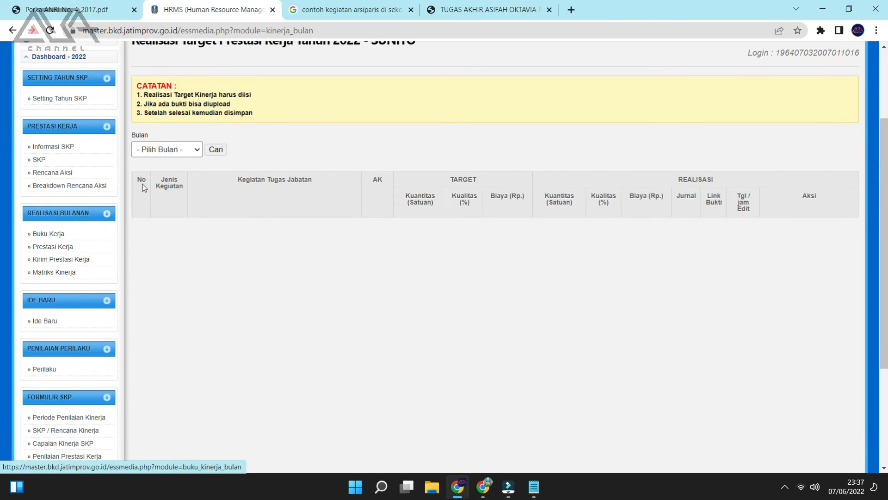
left_click(67, 250)
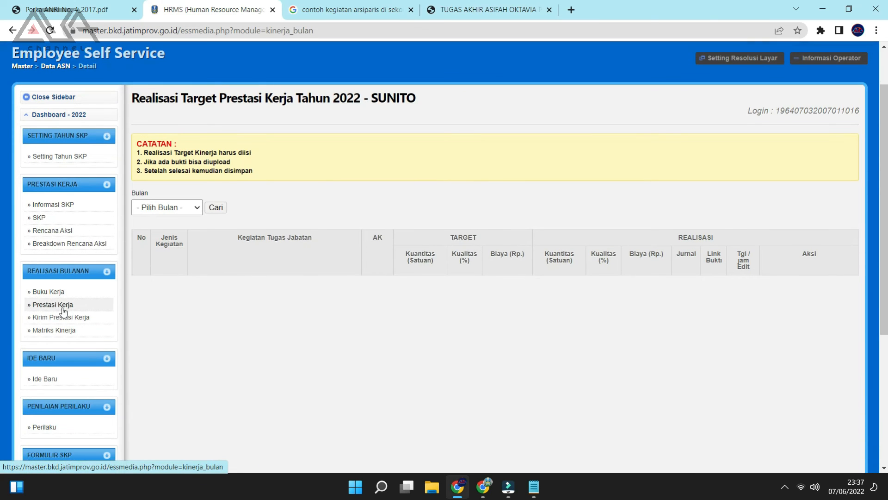
left_click(188, 208)
left_click(172, 231)
left_click(216, 210)
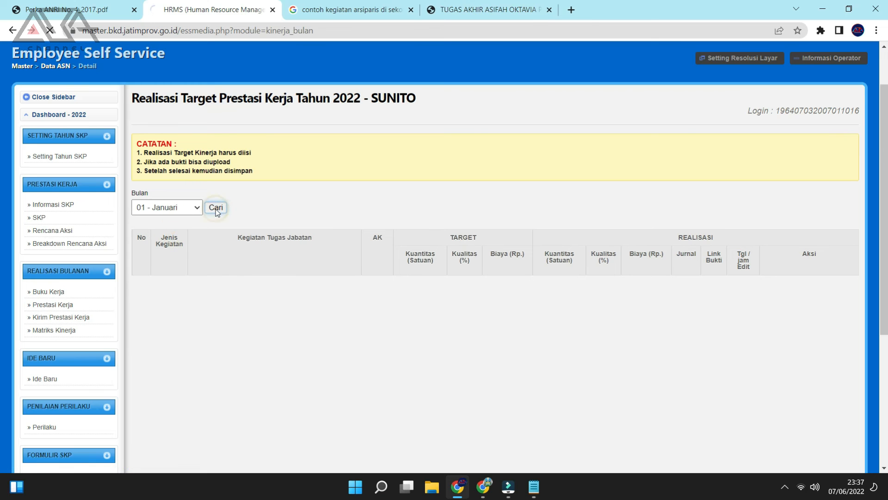
scroll(675, 137, "down", 6)
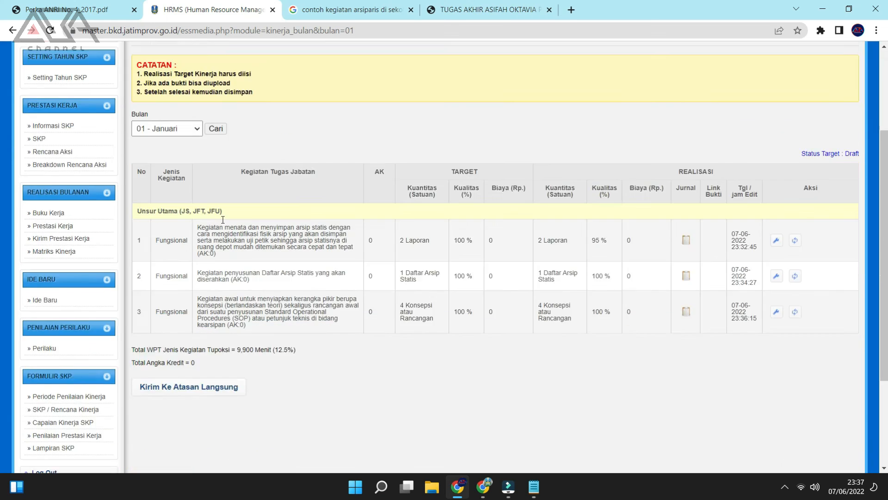
Review the first activity's journal report, including its detail rows, quality average and signature block.
left_click(685, 97)
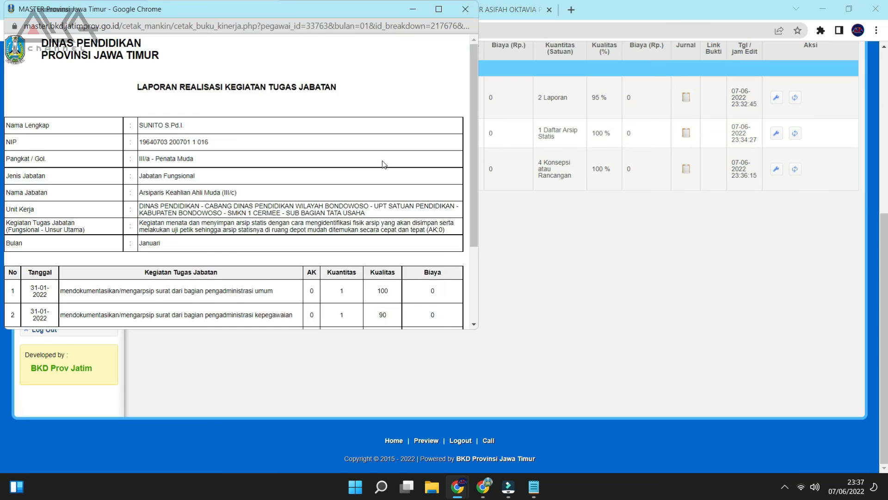
scroll(270, 181, "down", 3)
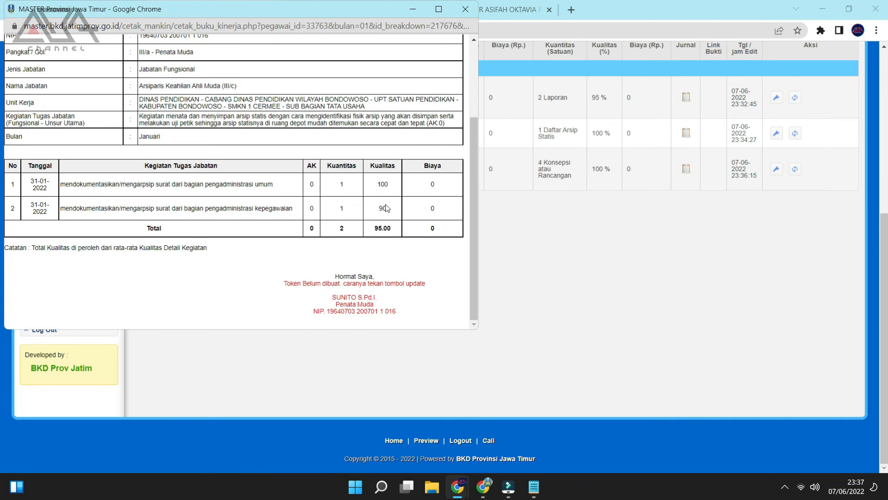
scroll(386, 208, "up", 3)
scroll(259, 202, "down", 2)
left_click(465, 10)
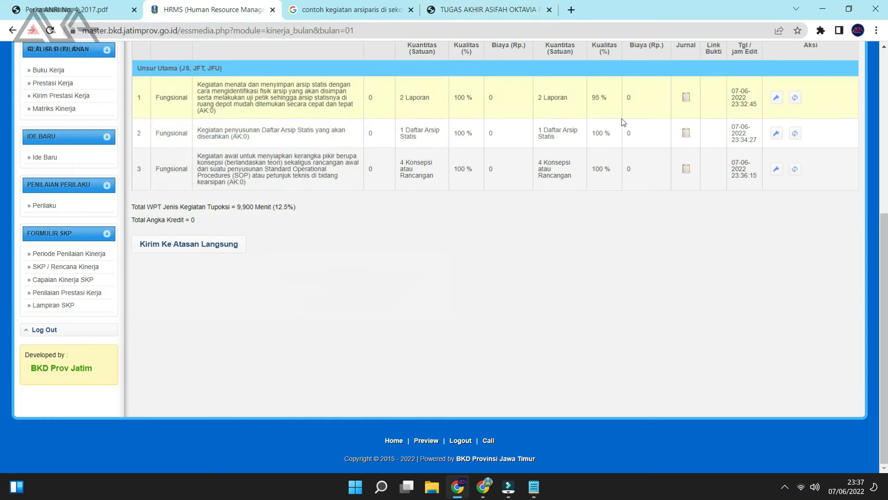
left_click(686, 101)
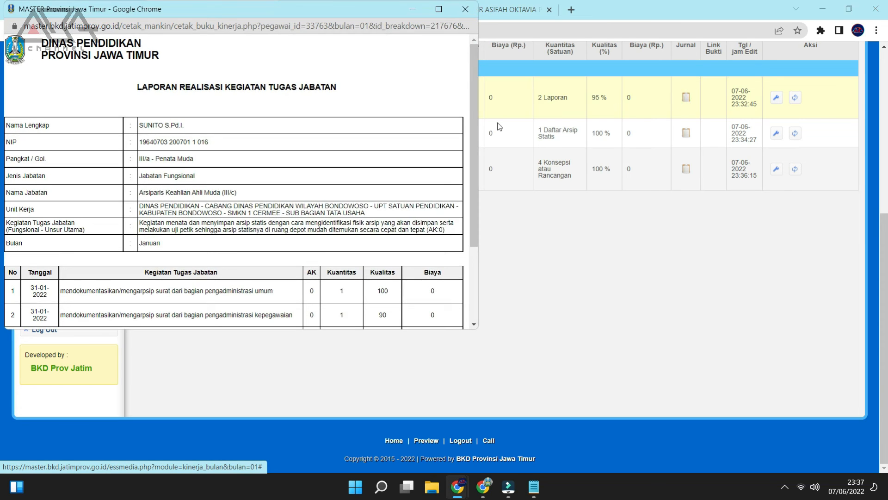
scroll(378, 203, "down", 3)
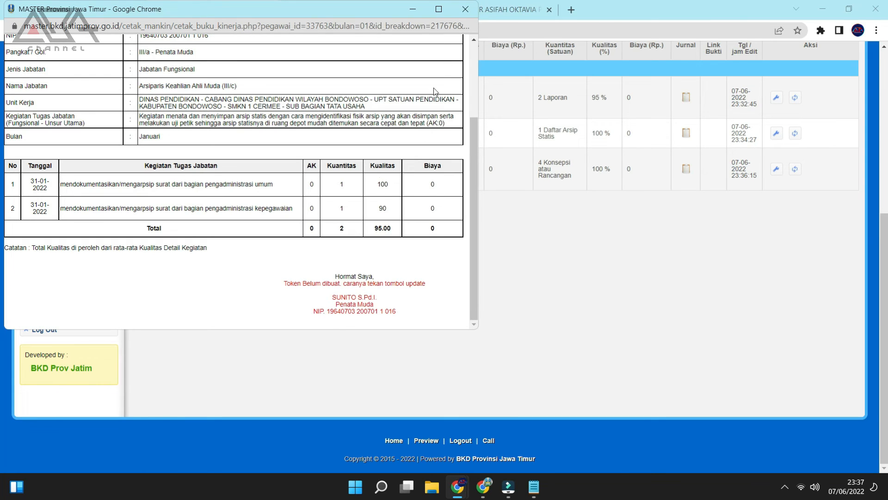
left_click(465, 9)
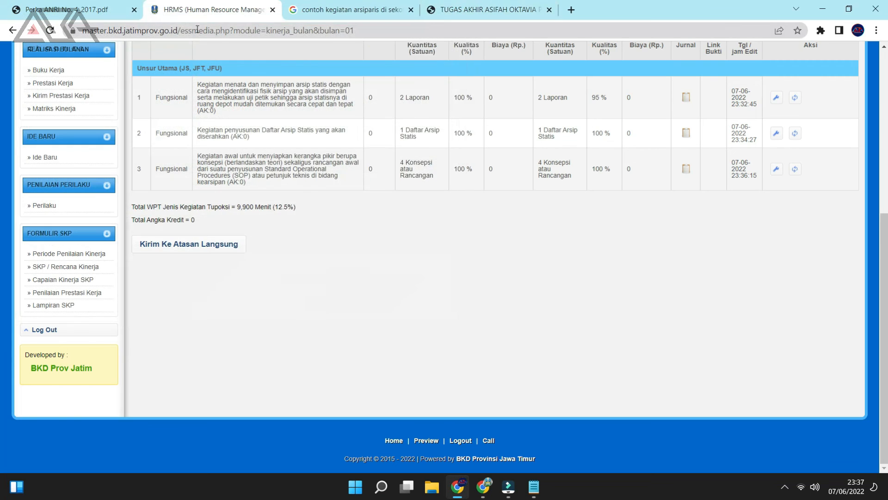
Generate the account's signature token by updating the user settings with the password left blank.
scroll(234, 125, "up", 6)
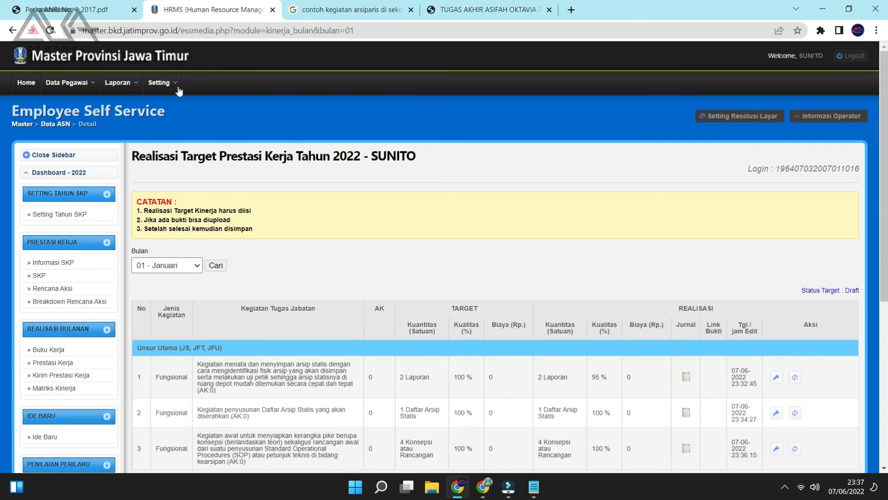
left_click(174, 88)
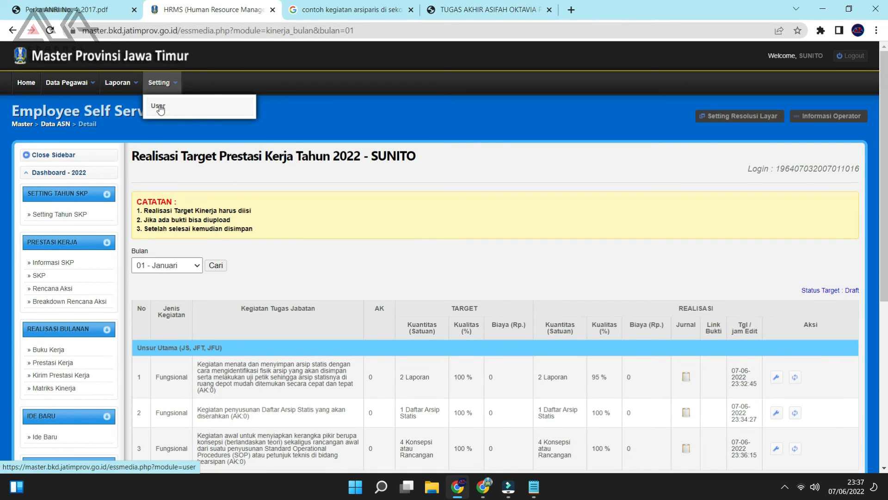
left_click(160, 108)
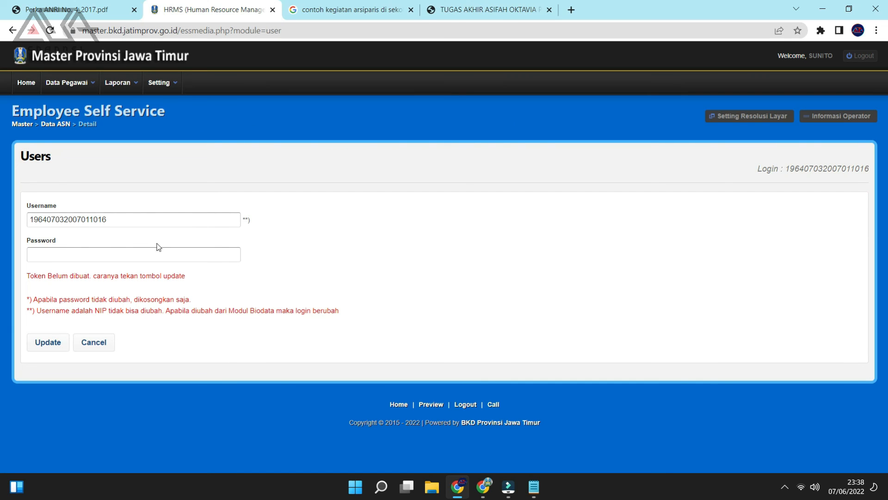
left_click(47, 345)
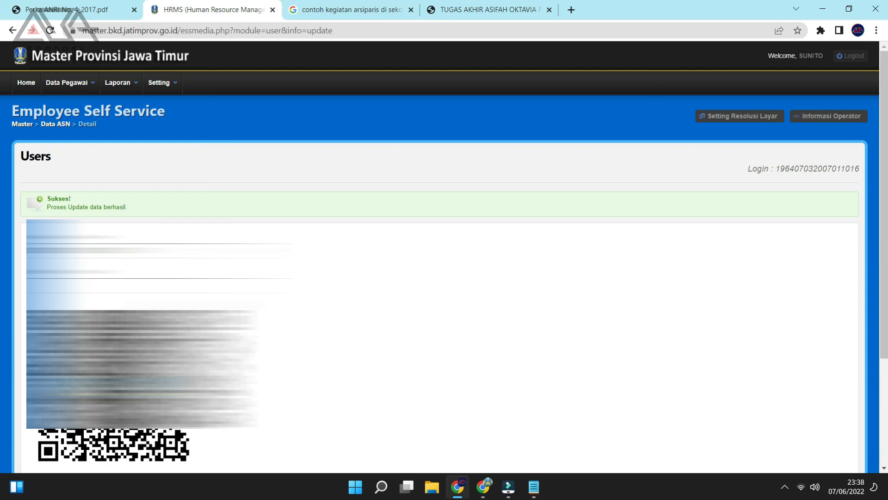
scroll(204, 307, "down", 2)
scroll(203, 315, "up", 1)
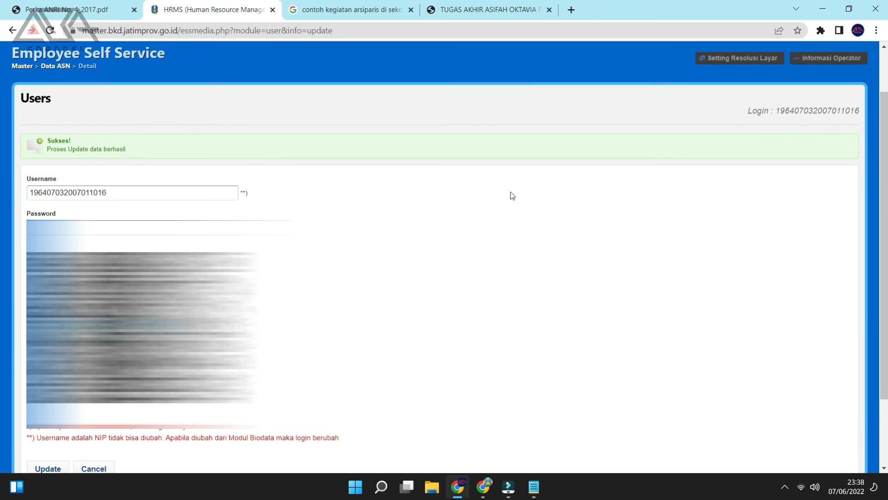
Return to the SKP module from the home dashboard and list the Prestasi Kerja realization for 01 - Januari.
left_click(26, 68)
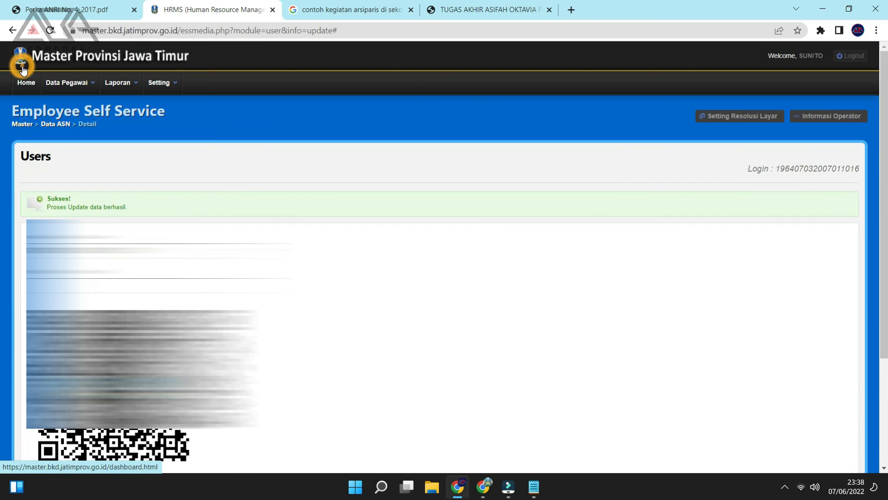
left_click(19, 77)
left_click(136, 284)
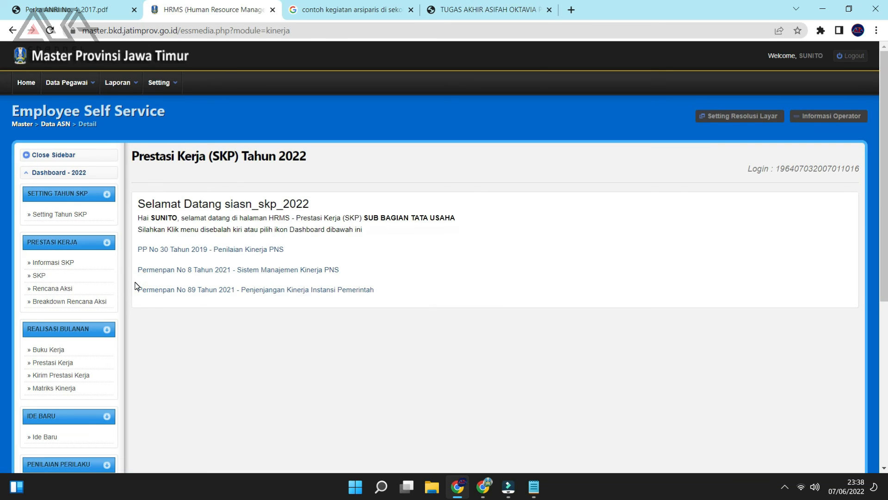
scroll(100, 284, "down", 3)
left_click(61, 248)
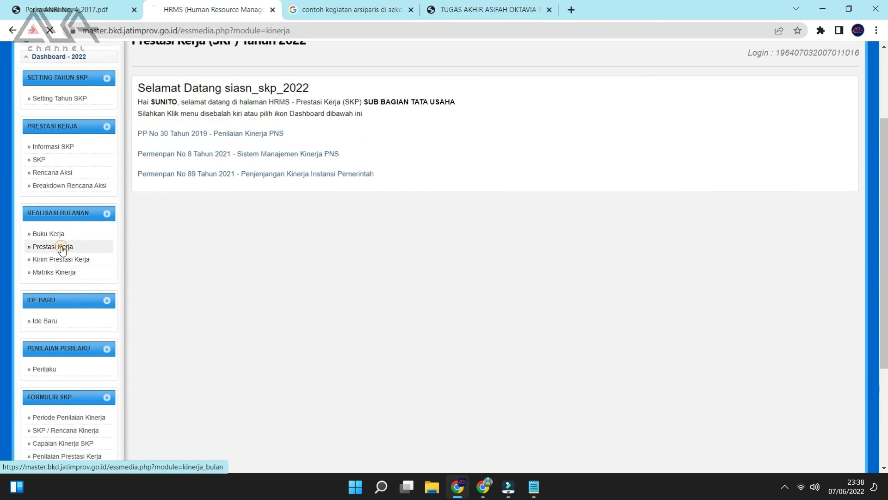
left_click(160, 265)
left_click(155, 289)
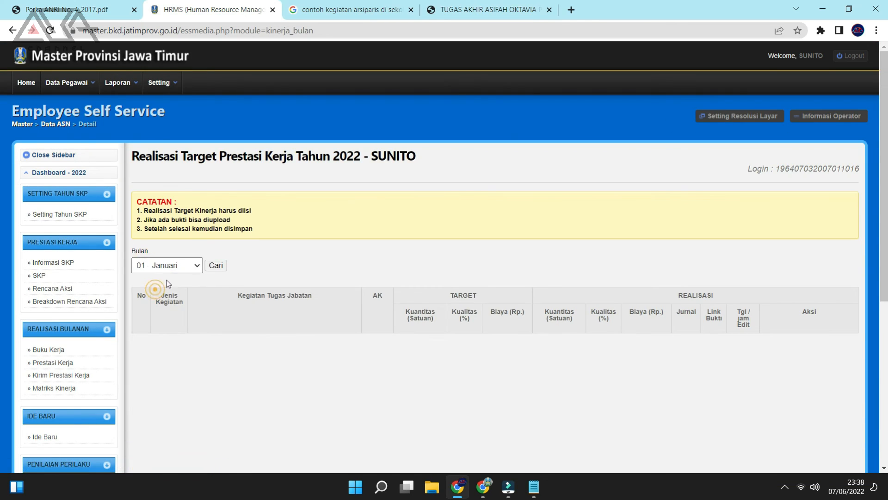
left_click(216, 265)
scroll(664, 279, "down", 3)
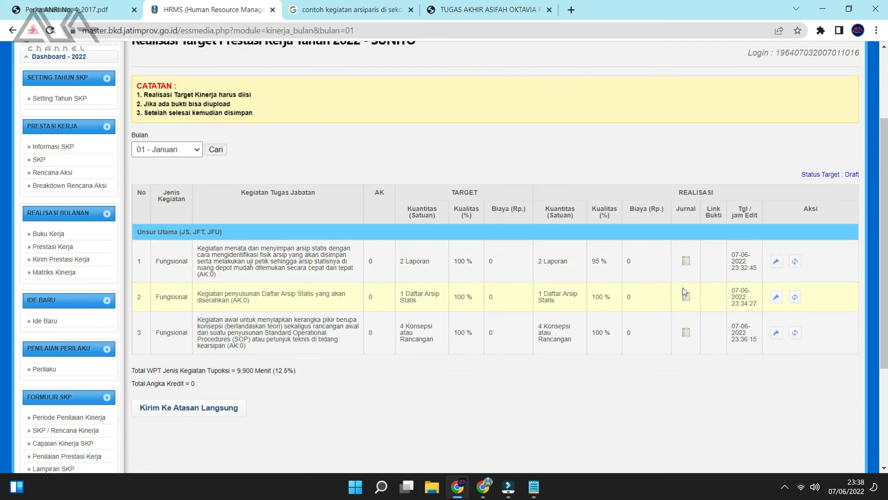
Check the signature block in the first activity's journal report, and close the report.
left_click(688, 262)
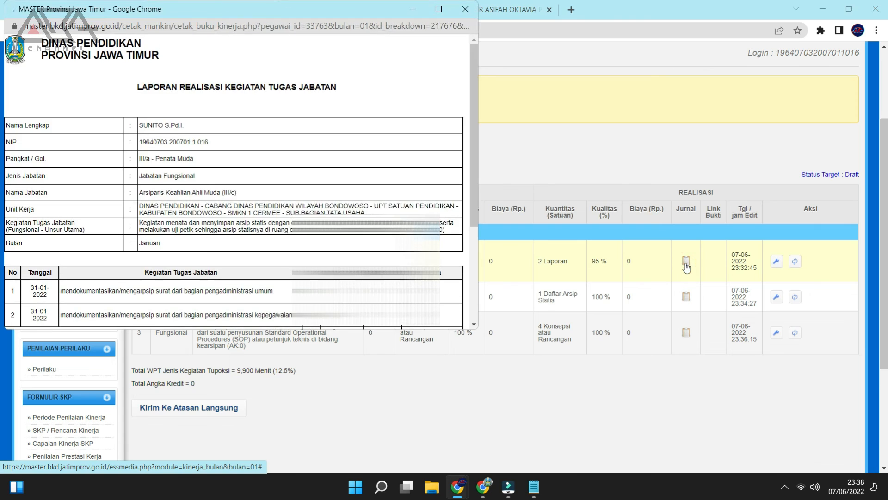
scroll(234, 185, "down", 3)
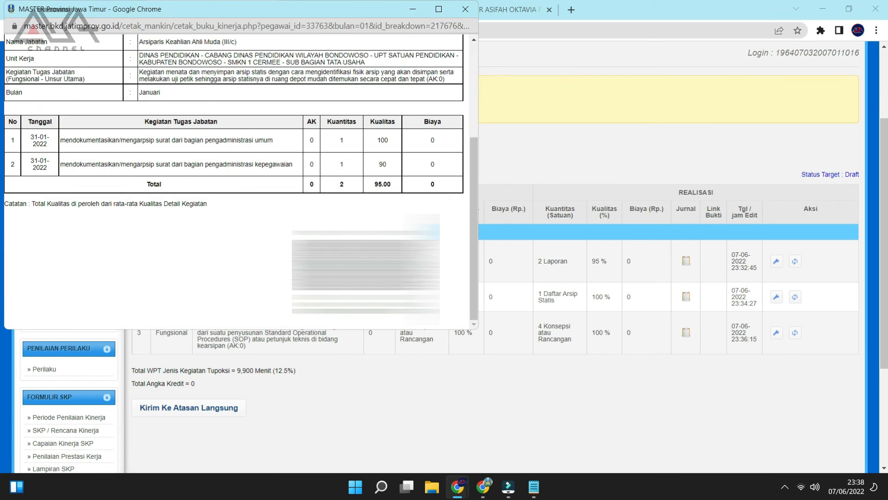
left_click(465, 9)
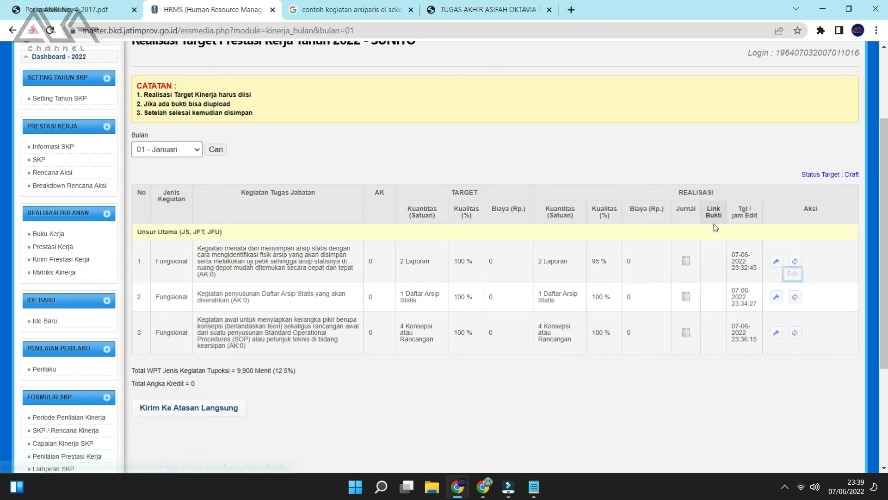
Add the previously used Google Drive folder link starting with 1hz2EsO as the first activity's Link Bukti and save the realization.
left_click(777, 263)
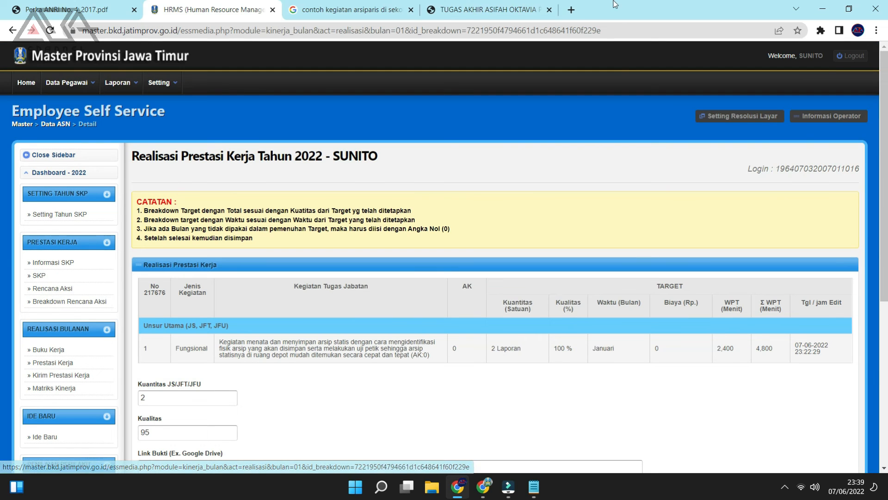
scroll(367, 266, "down", 6)
left_click(181, 192)
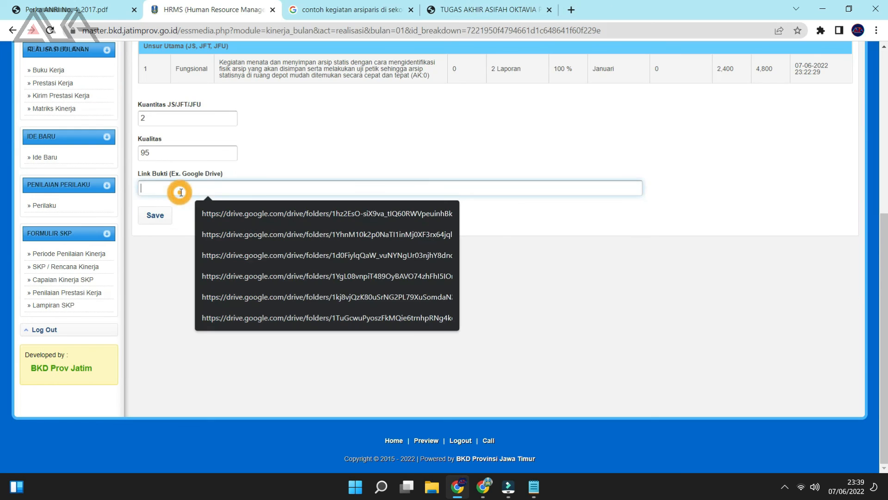
left_click(227, 210)
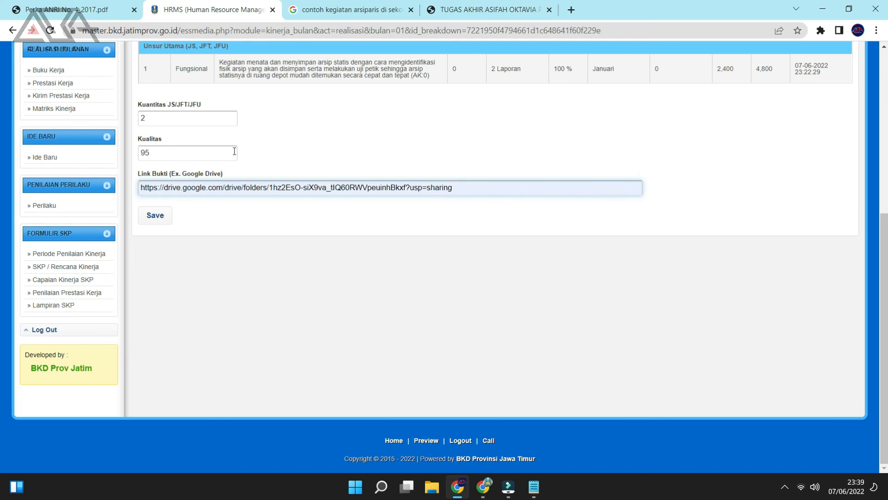
left_click(156, 215)
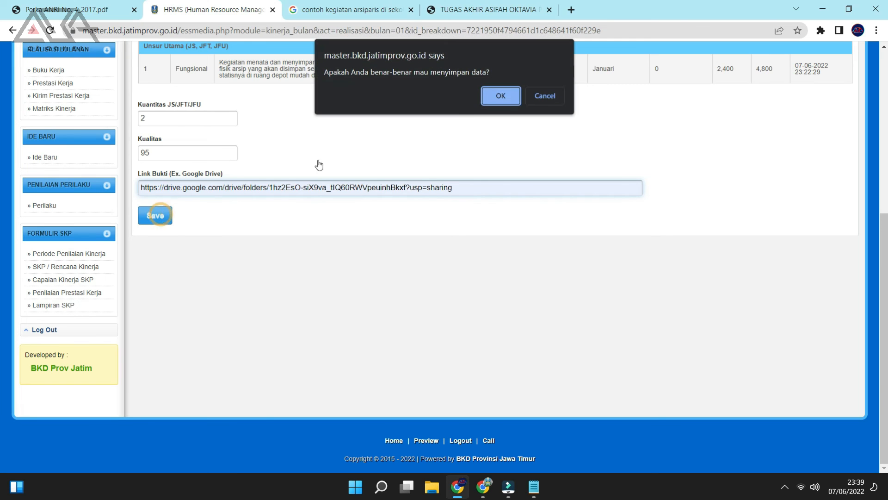
left_click(518, 99)
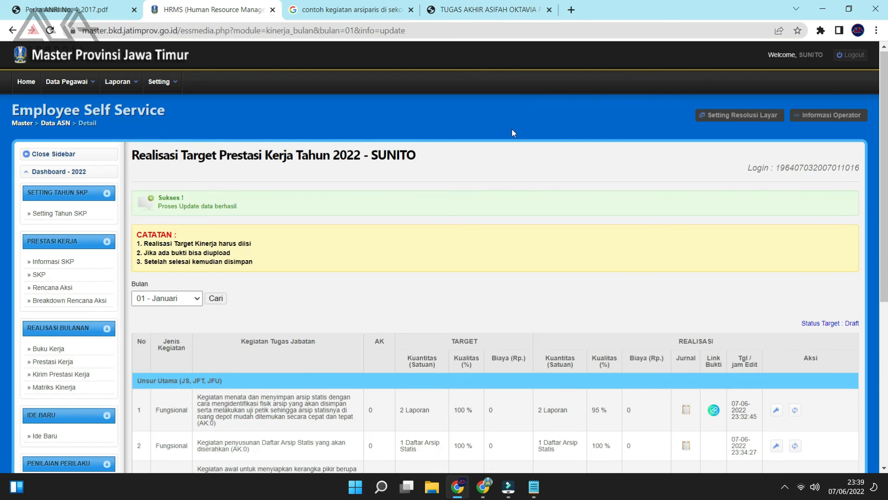
Inspect the first activity's journal report again down to the QR signature, and close it.
scroll(674, 243, "down", 4)
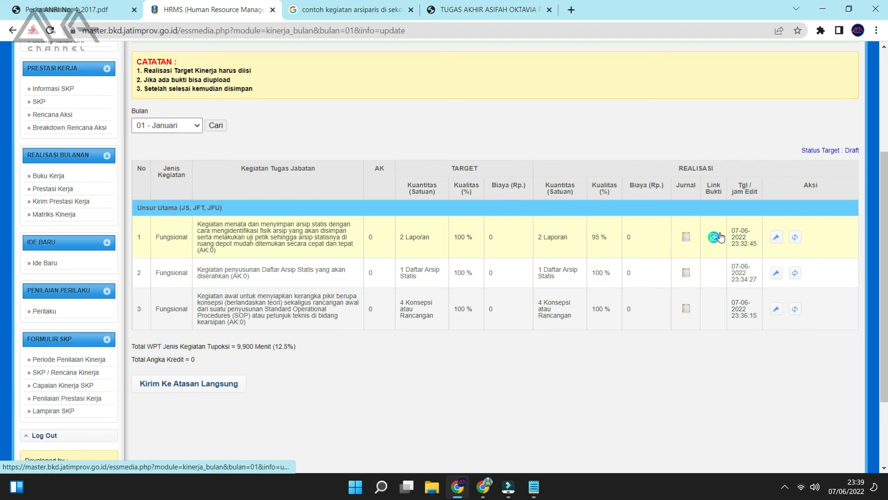
left_click(686, 237)
scroll(416, 139, "down", 3)
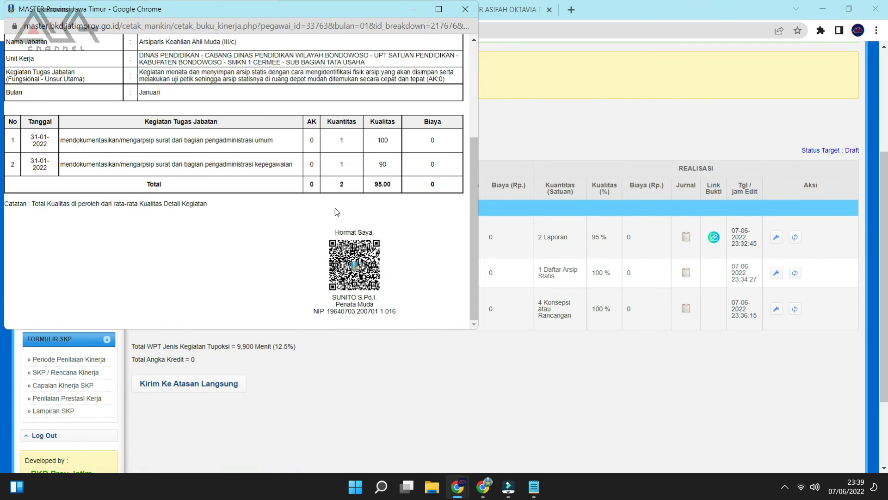
left_click(459, 6)
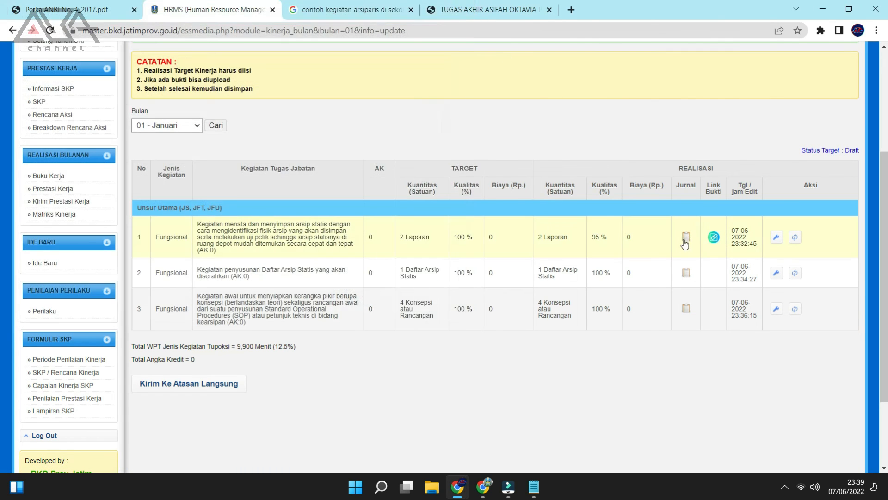
View the Google Drive folder behind the first activity's evidence link, and close its window.
left_click(717, 237)
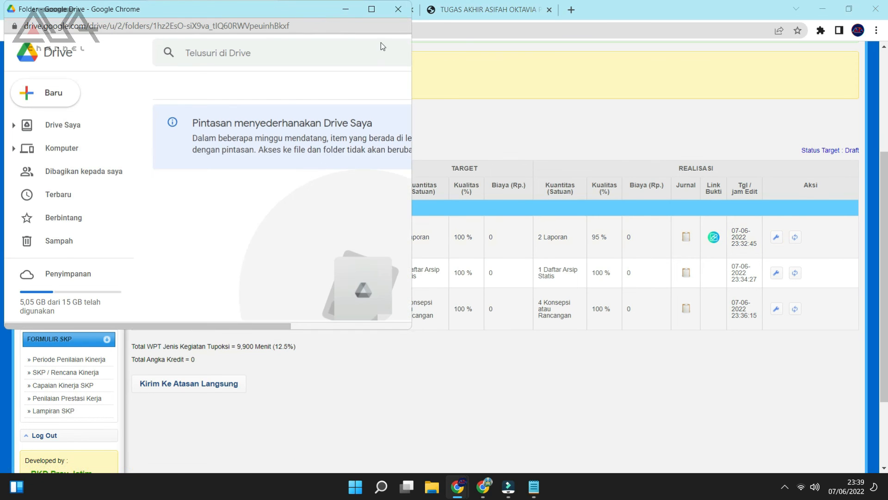
left_click_drag(263, 319, 403, 325)
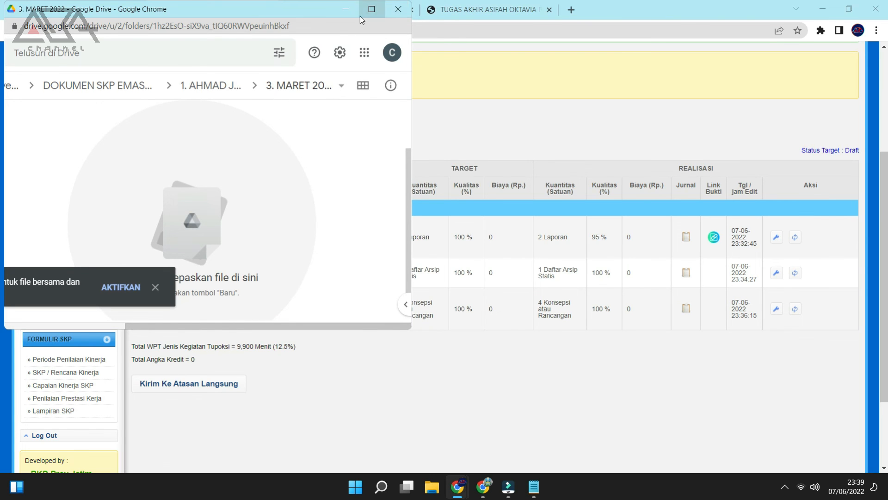
left_click(398, 15)
Add the Google Drive folder link starting with 1hz2EsO as the second activity's Link Bukti and save the realization.
left_click(776, 273)
scroll(241, 300, "down", 4)
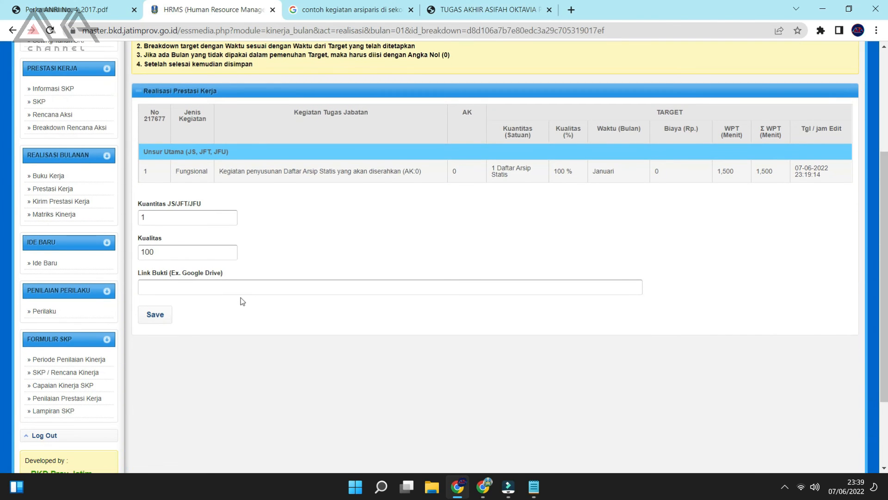
left_click(221, 287)
left_click(231, 313)
left_click(166, 316)
left_click(499, 95)
Add the same Google Drive folder link as the third activity's Link Bukti and save the realization.
scroll(708, 283, "down", 5)
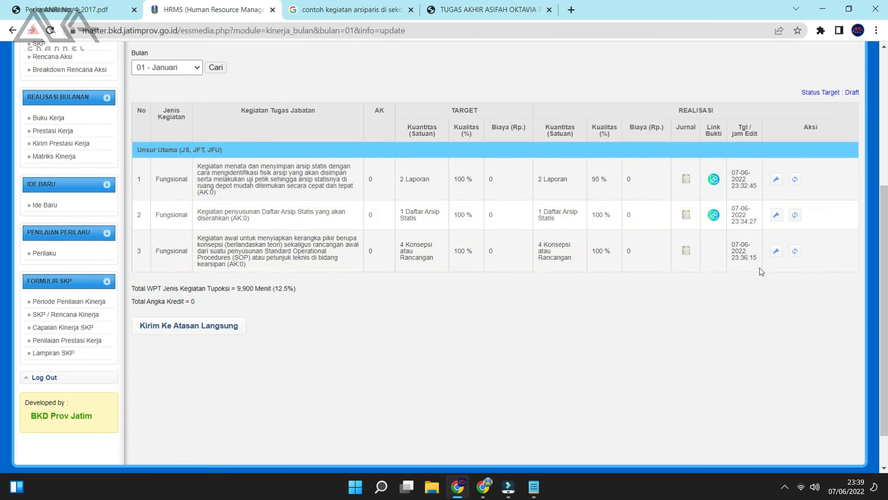
left_click(777, 251)
scroll(259, 254, "down", 4)
left_click(250, 238)
left_click(231, 269)
left_click(153, 268)
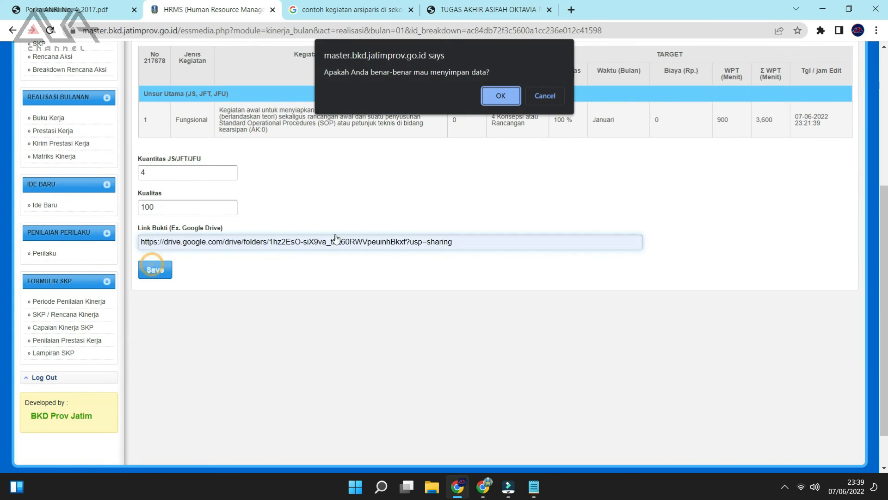
left_click(484, 98)
Review the completed January realization and submit it to the direct supervisor (Atasan Langsung).
scroll(470, 194, "down", 3)
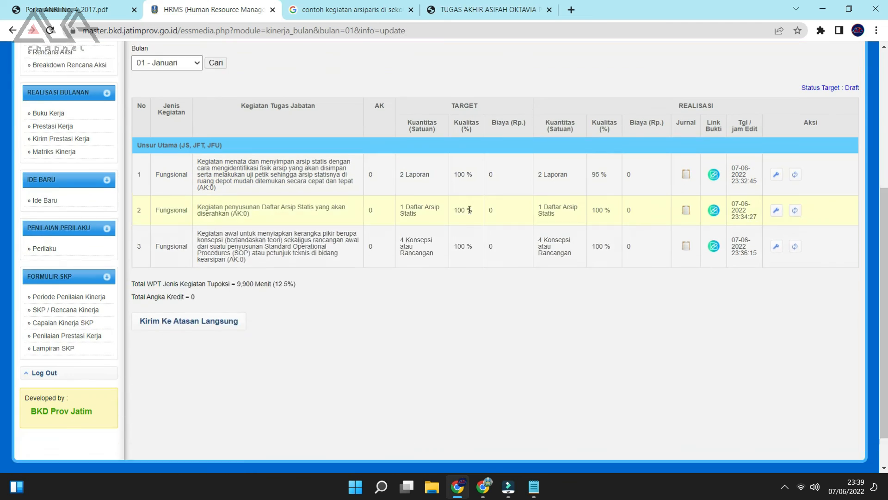
scroll(470, 209, "down", 1)
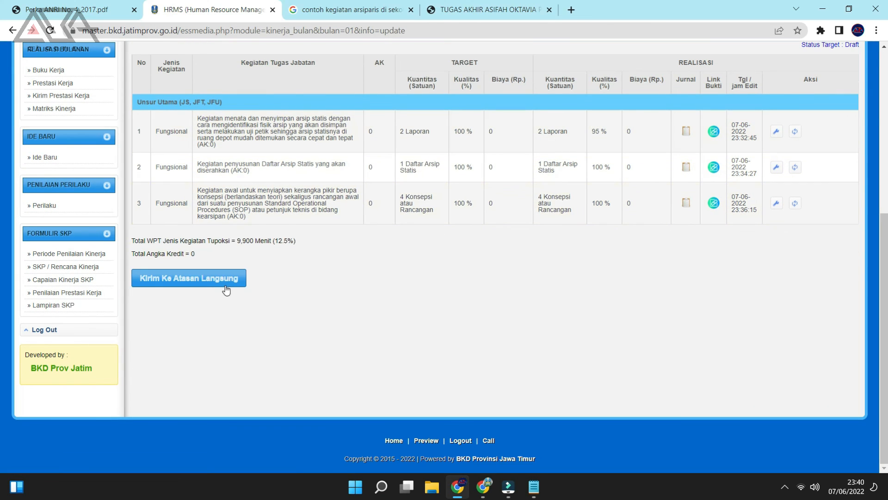
scroll(252, 284, "up", 3)
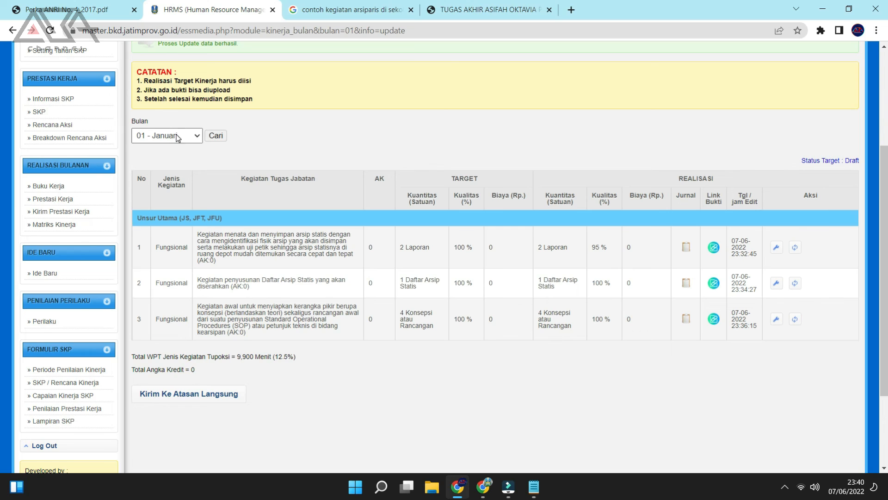
scroll(181, 193, "down", 3)
left_click(217, 280)
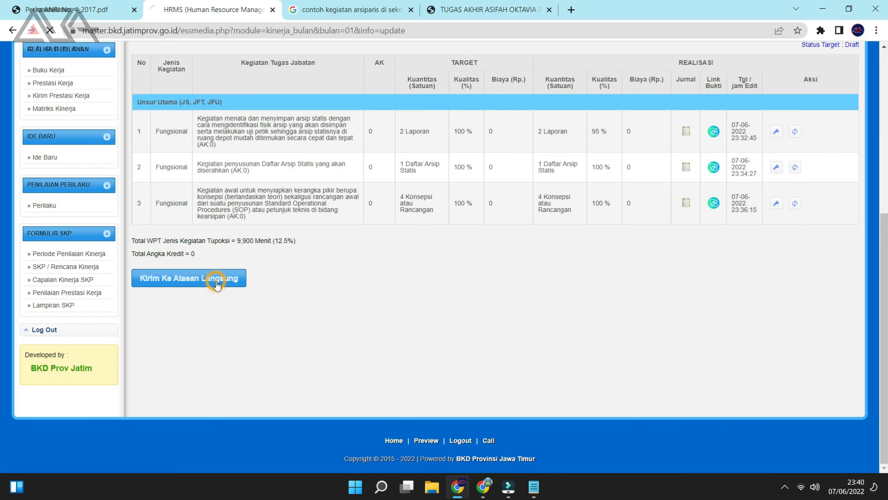
scroll(234, 270, "down", 3)
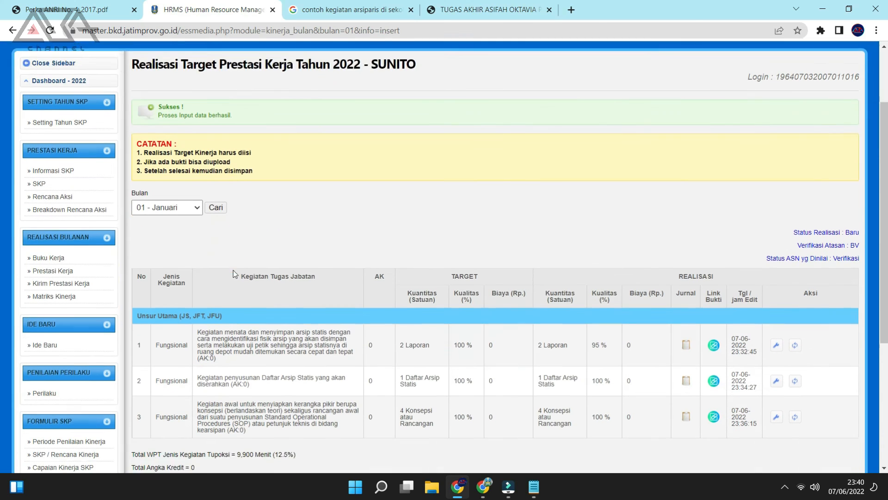
Check the activities listed in the Buku Kerja for 02 - Februari.
left_click(170, 188)
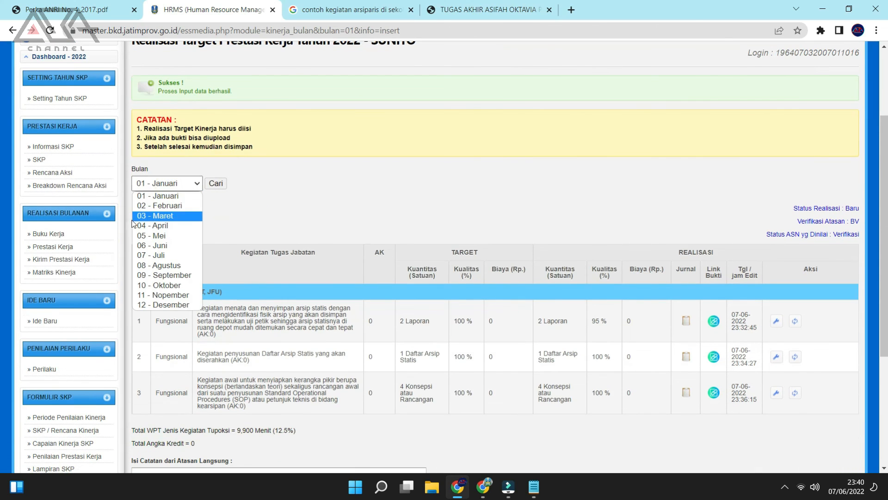
left_click(170, 195)
left_click(79, 235)
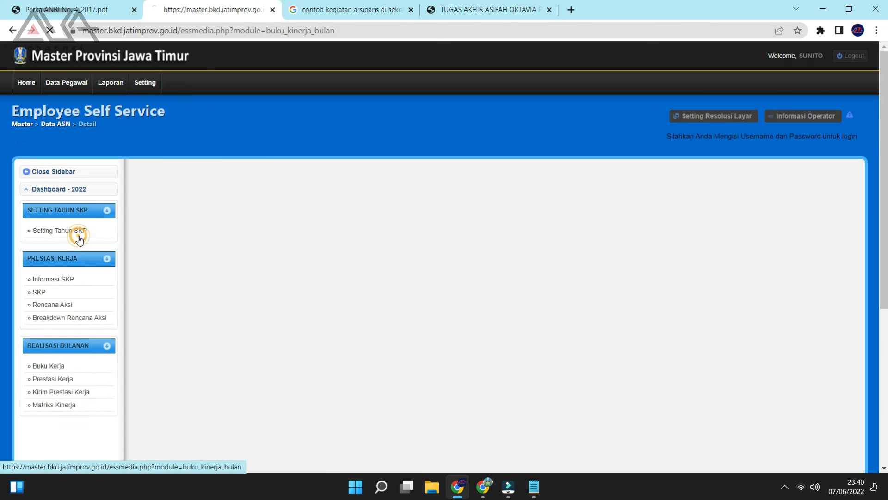
scroll(86, 263, "down", 4)
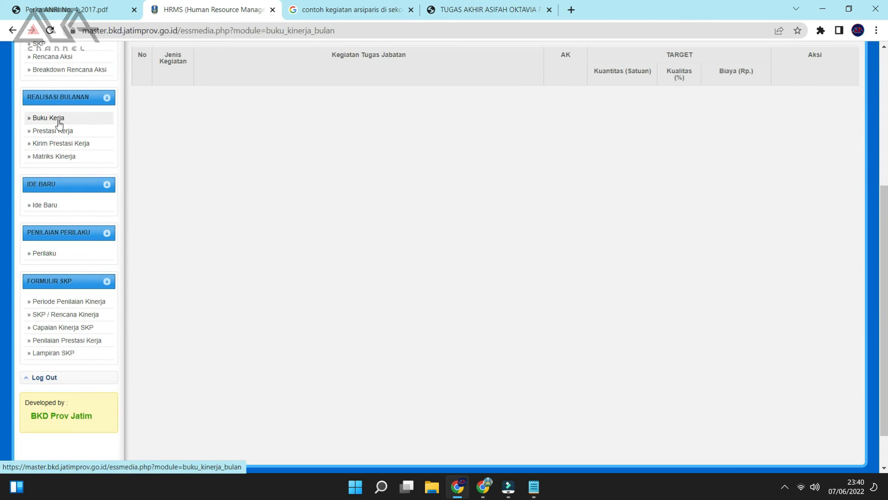
scroll(74, 131, "up", 1)
left_click(173, 84)
left_click(172, 115)
left_click(216, 83)
scroll(844, 304, "down", 3)
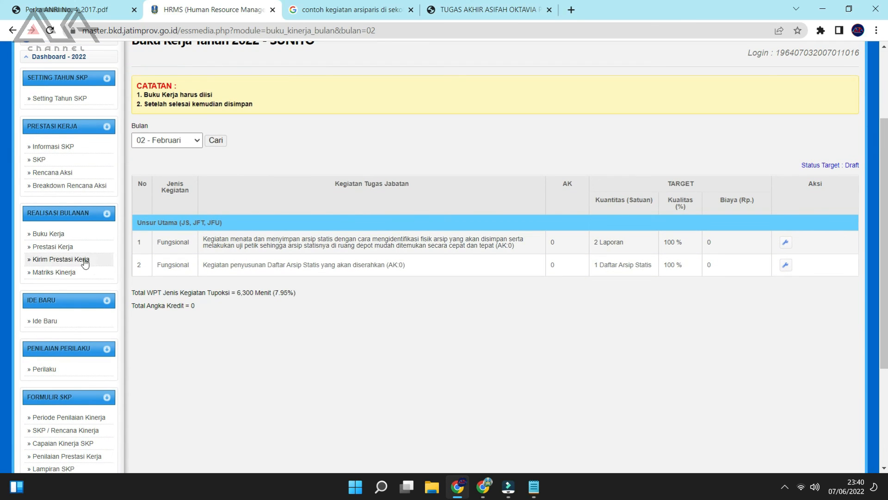
View the Prestasi Kerja realization for 02 - Februari.
left_click(52, 247)
left_click(189, 272)
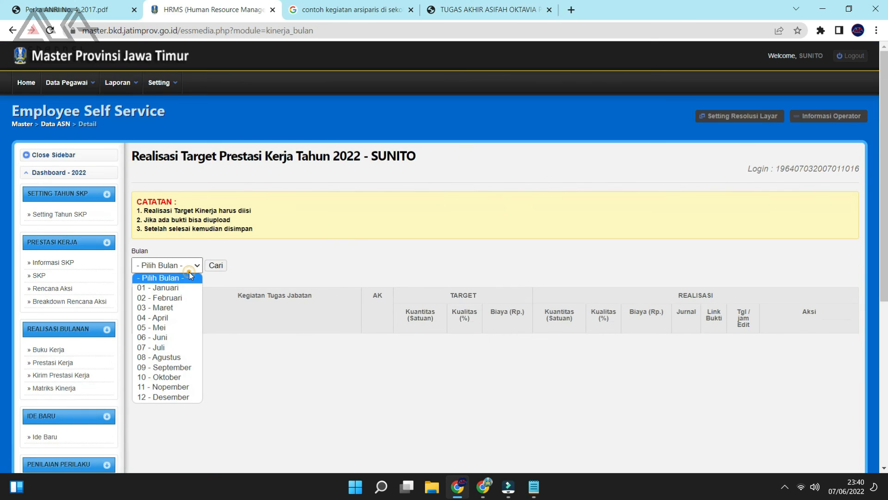
left_click(178, 299)
left_click(214, 265)
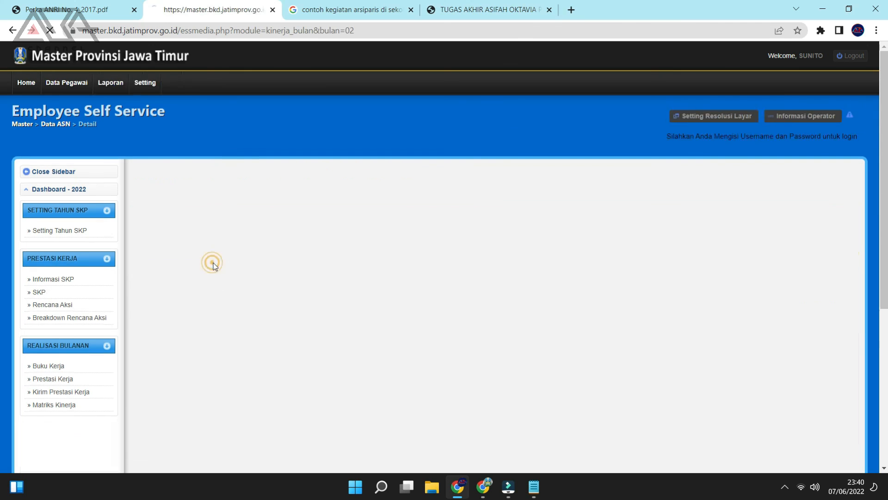
scroll(629, 204, "down", 5)
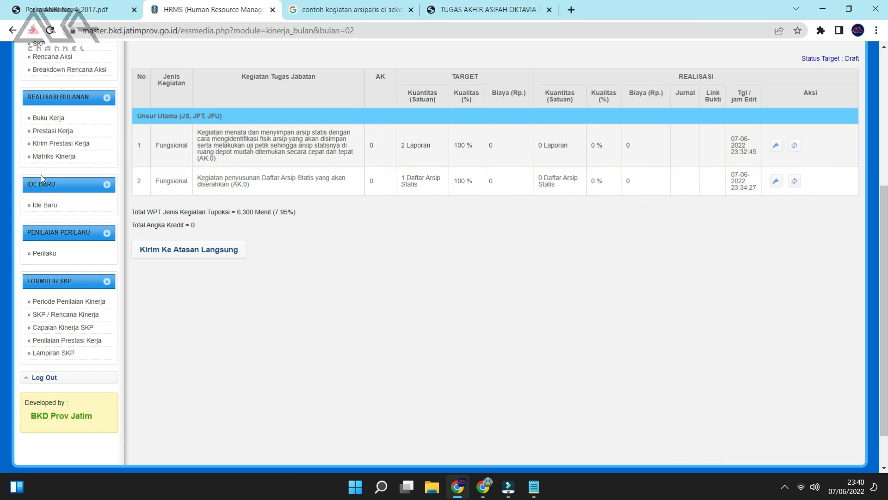
Switch the Prestasi Kerja realization back to 01 - Januari and check its realization, supervisor verification and ASN statuses.
scroll(48, 114, "up", 3)
left_click(167, 33)
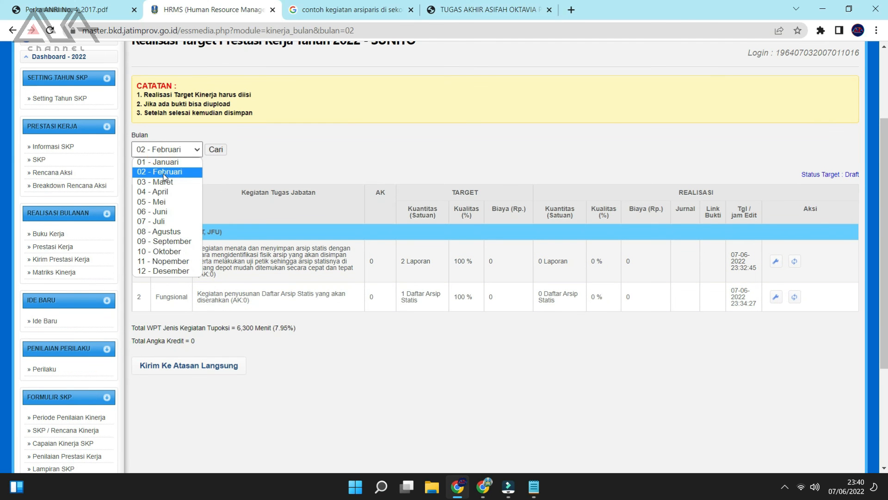
left_click(163, 162)
left_click(215, 149)
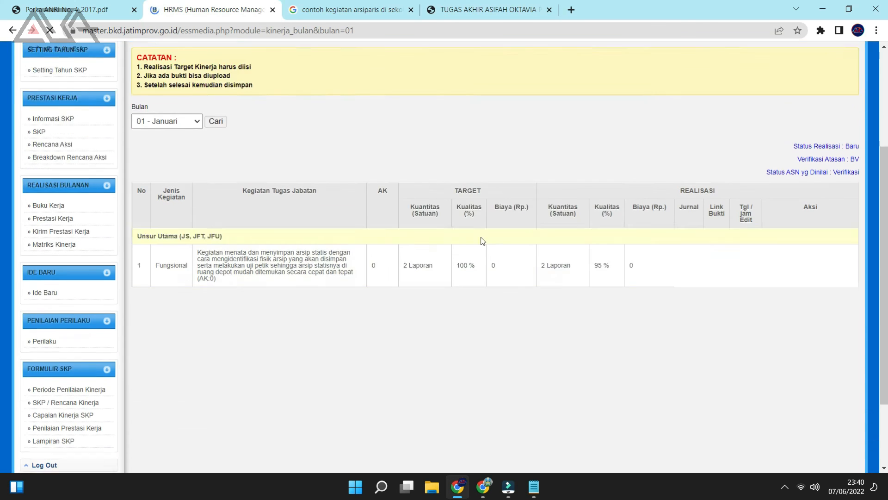
scroll(491, 248, "down", 2)
scroll(492, 247, "down", 1)
scroll(632, 176, "up", 3)
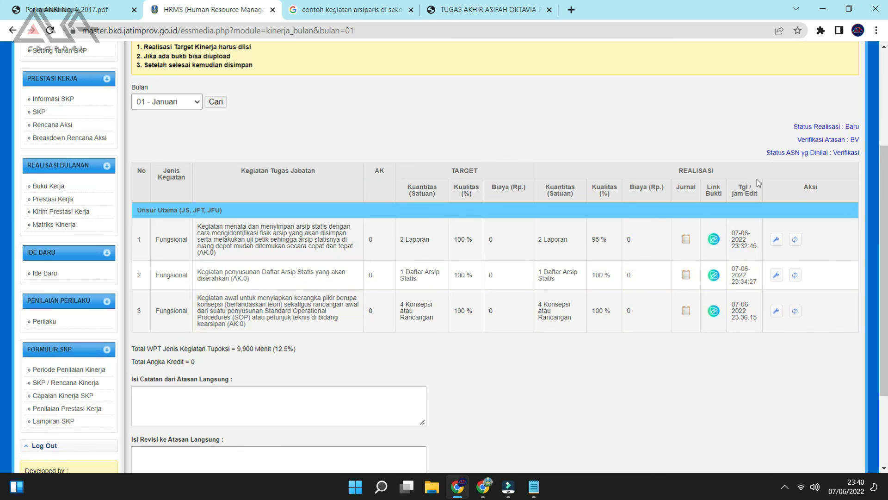
left_click_drag(756, 157, 842, 167)
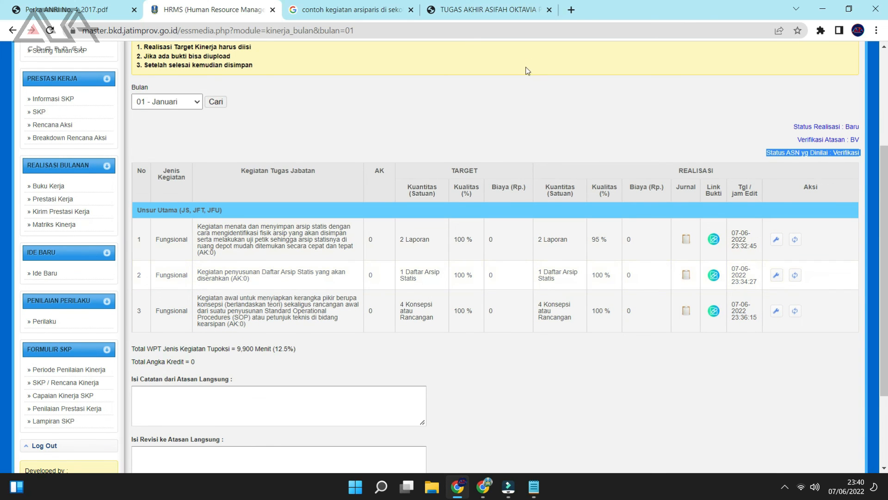
Reload the January realization page and check the supervisor's approval status.
scroll(369, 186, "up", 3)
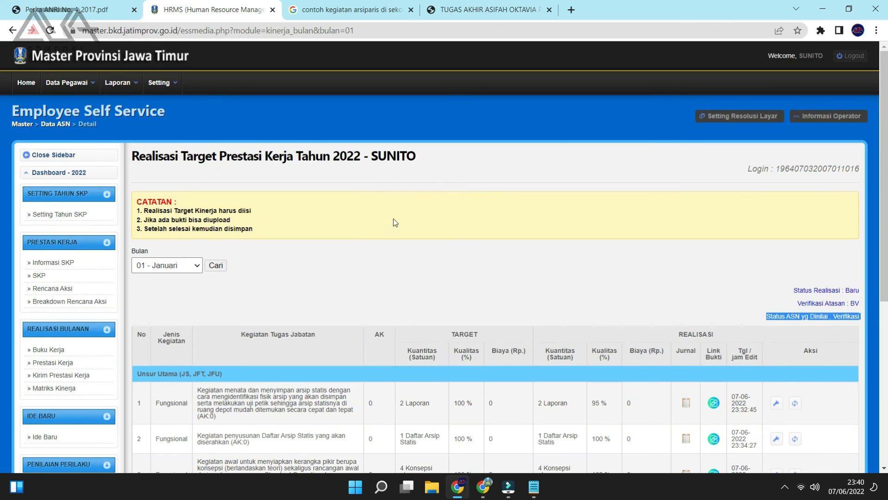
right_click(592, 247)
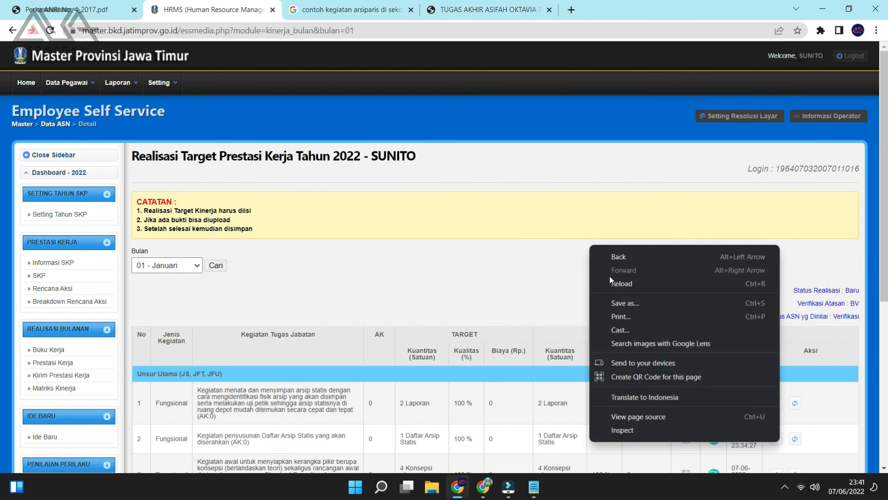
left_click(612, 281)
scroll(611, 293, "down", 5)
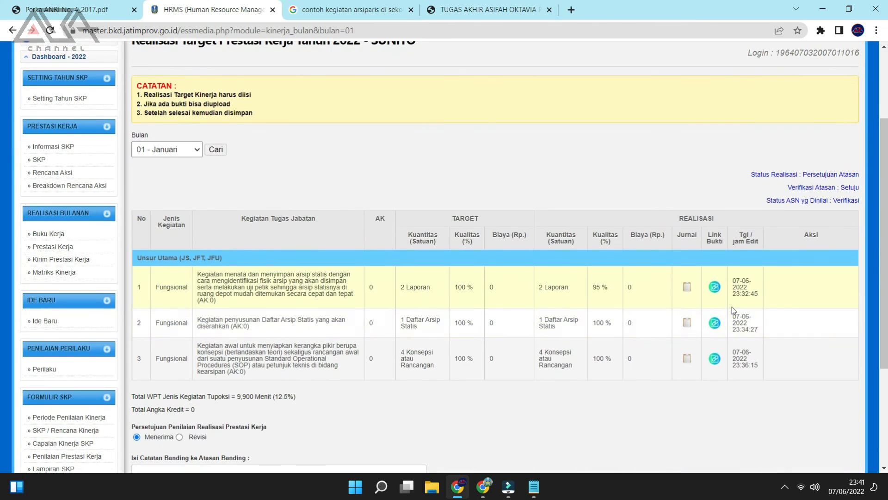
scroll(732, 185, "up", 1)
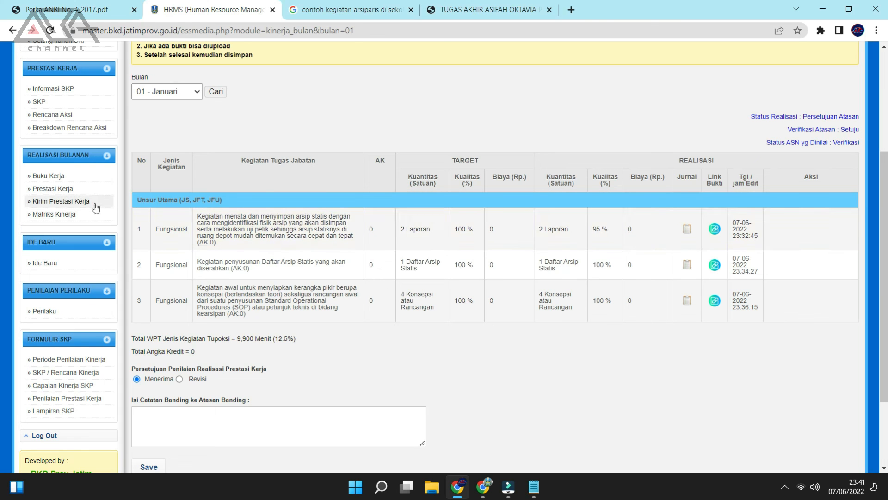
Reopen the Prestasi Kerja realization for 01 - Januari and choose Menerima as the assessment approval.
left_click(86, 191)
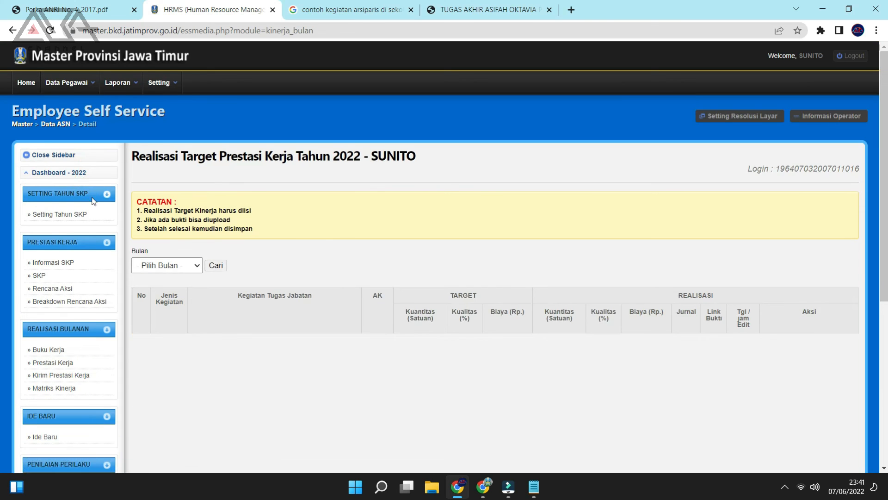
scroll(141, 197, "down", 5)
scroll(179, 101, "up", 3)
left_click(175, 156)
left_click(168, 171)
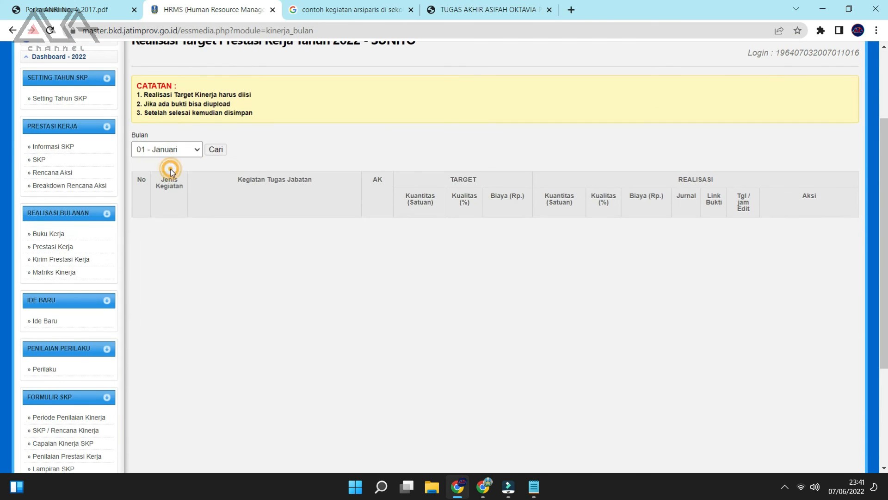
left_click(215, 149)
scroll(234, 239, "down", 5)
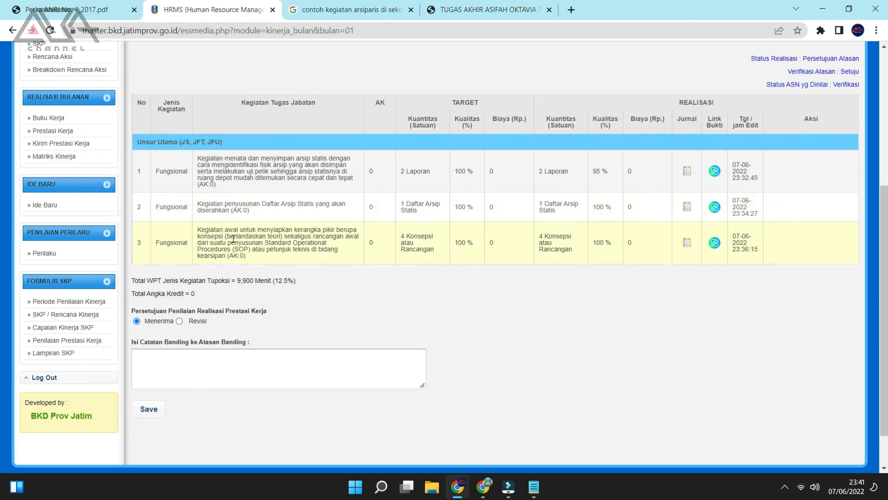
left_click(137, 322)
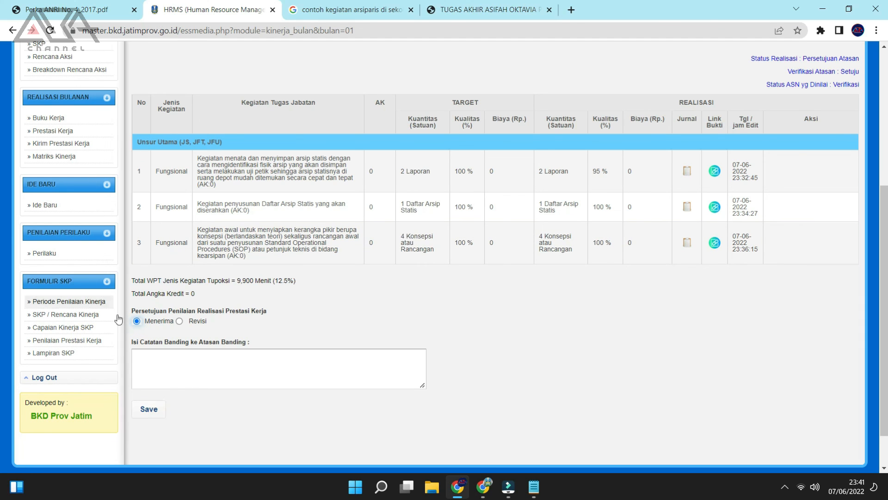
Check the January results under Kirim Prestasi Kerja for the average scores and submission status.
left_click(60, 144)
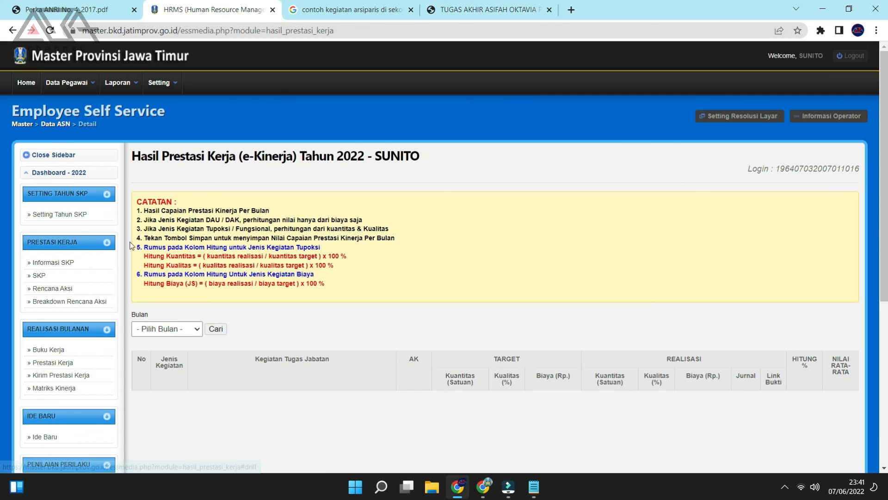
left_click(165, 328)
left_click(163, 351)
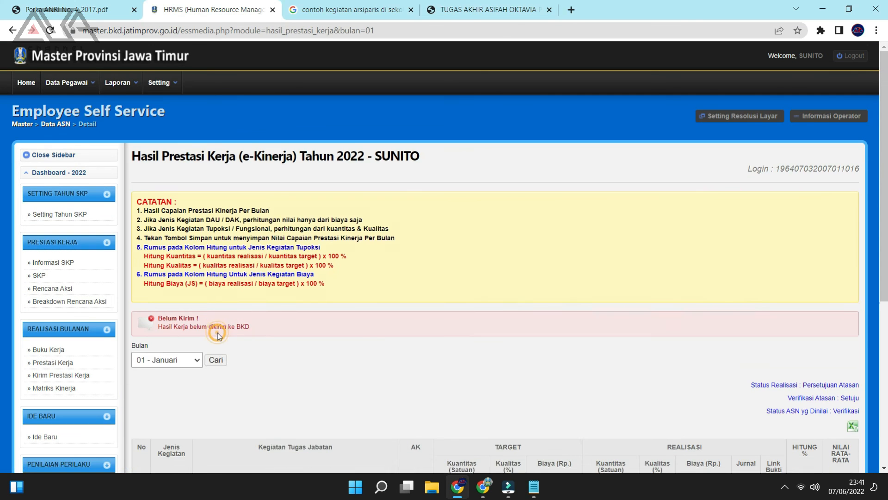
scroll(217, 332, "down", 5)
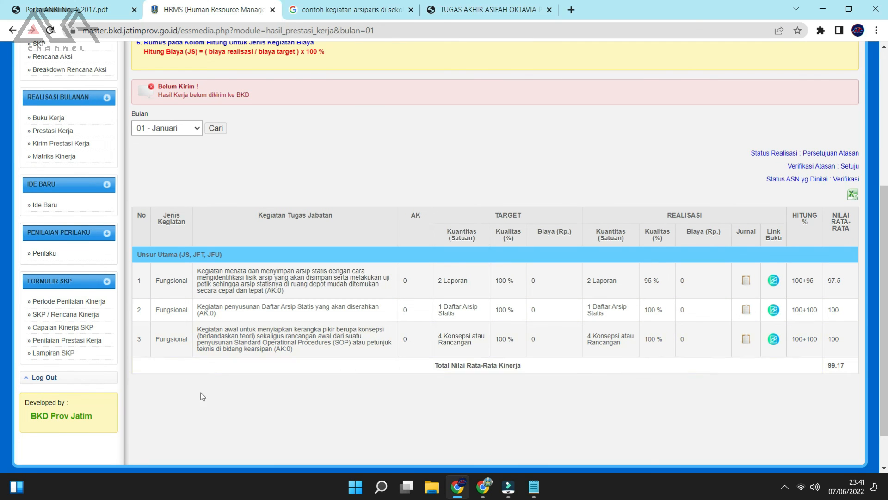
Return to the January Prestasi Kerja realization and save the assessment approval with Menerima selected.
left_click(65, 131)
scroll(186, 238, "down", 5)
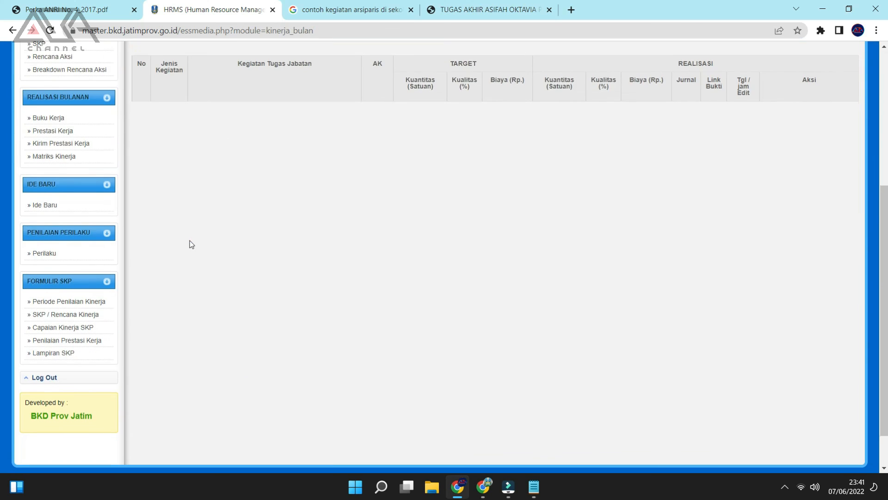
scroll(175, 93, "up", 3)
left_click(183, 149)
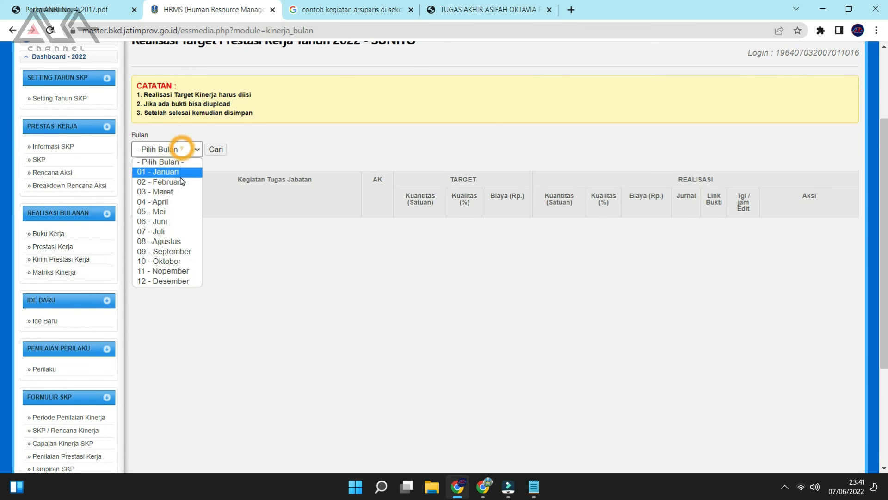
left_click(176, 172)
left_click(215, 149)
scroll(241, 236, "down", 5)
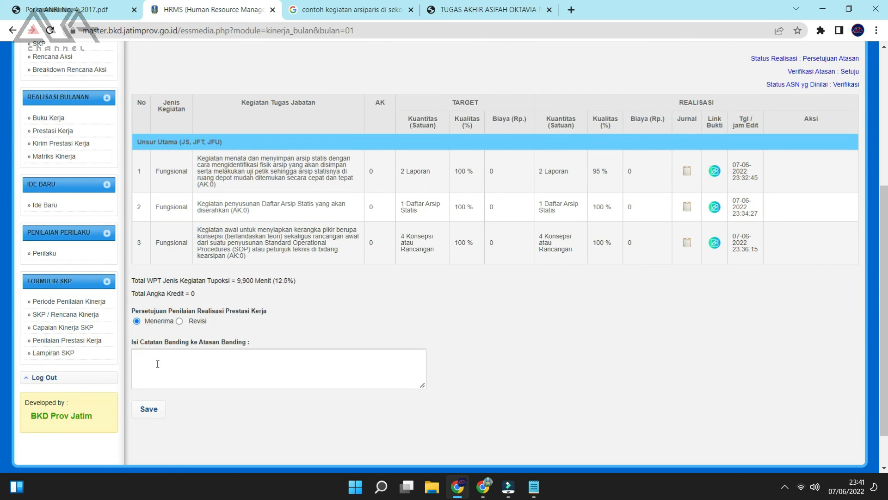
left_click(141, 410)
scroll(61, 300, "down", 3)
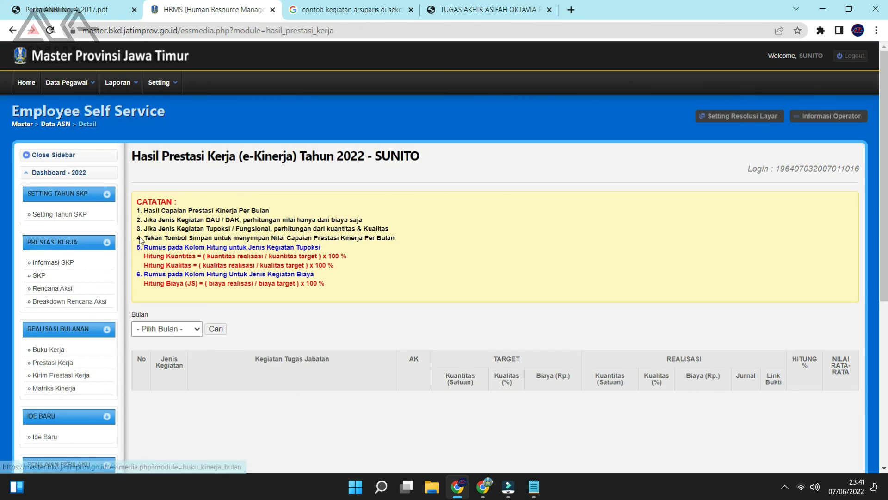
Display the Hasil Prestasi Kerja for 01 - Januari and examine the total average score and the first activity's calculation.
left_click(152, 326)
left_click(162, 352)
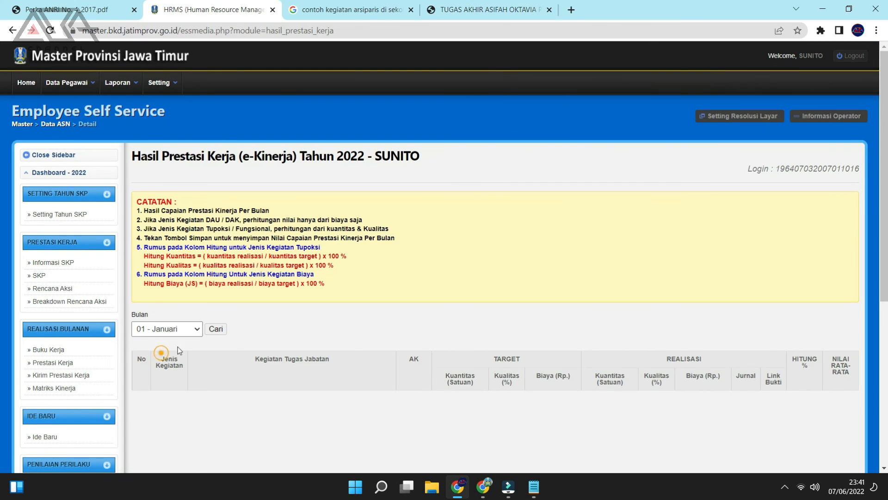
left_click(216, 329)
scroll(214, 341, "down", 5)
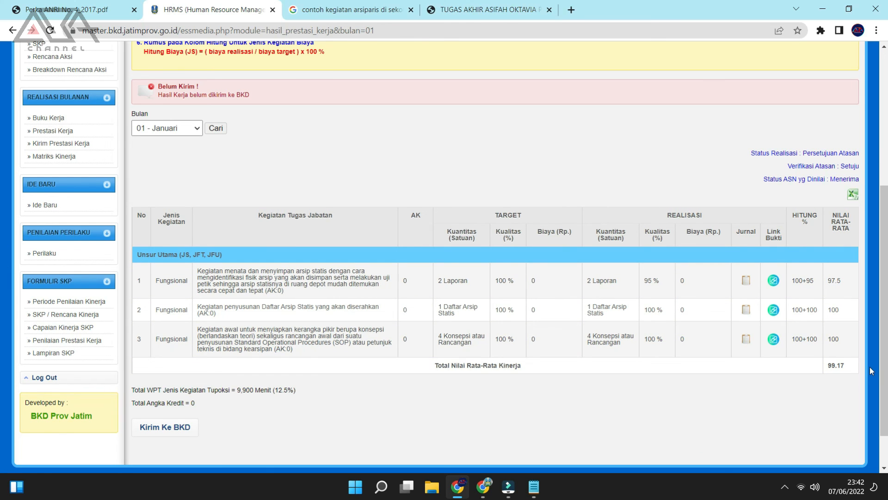
left_click_drag(855, 371, 827, 369)
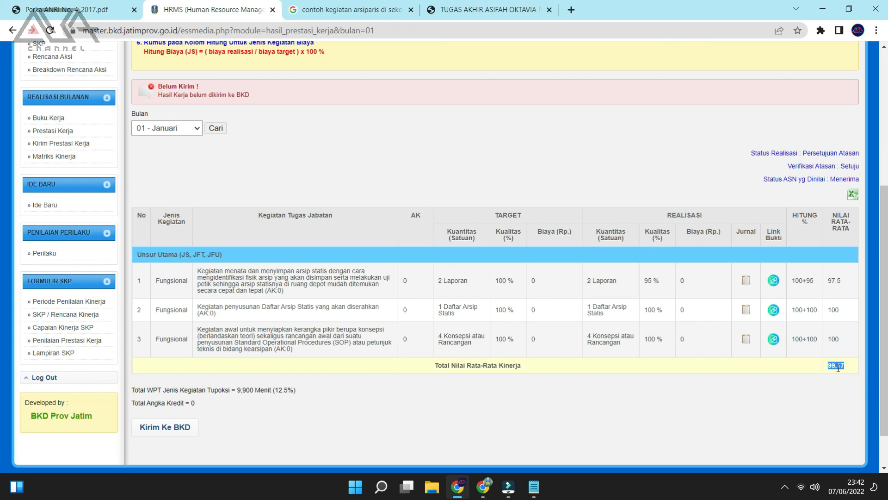
left_click_drag(818, 284, 808, 284)
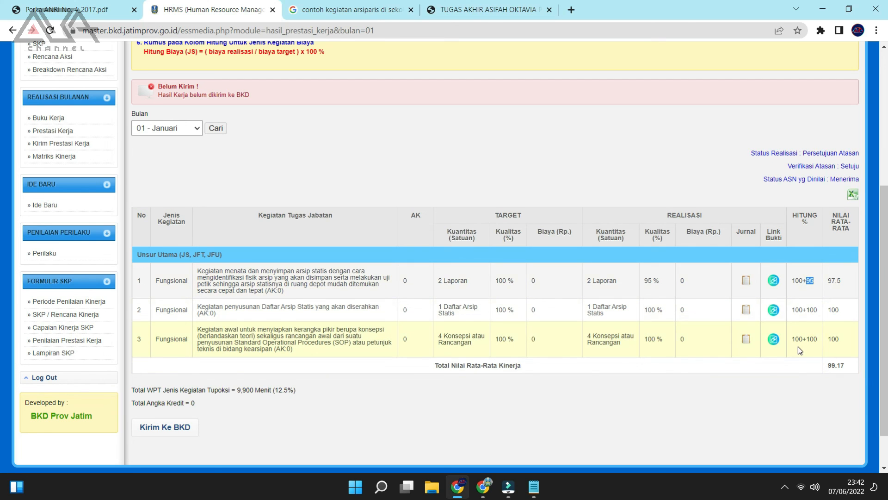